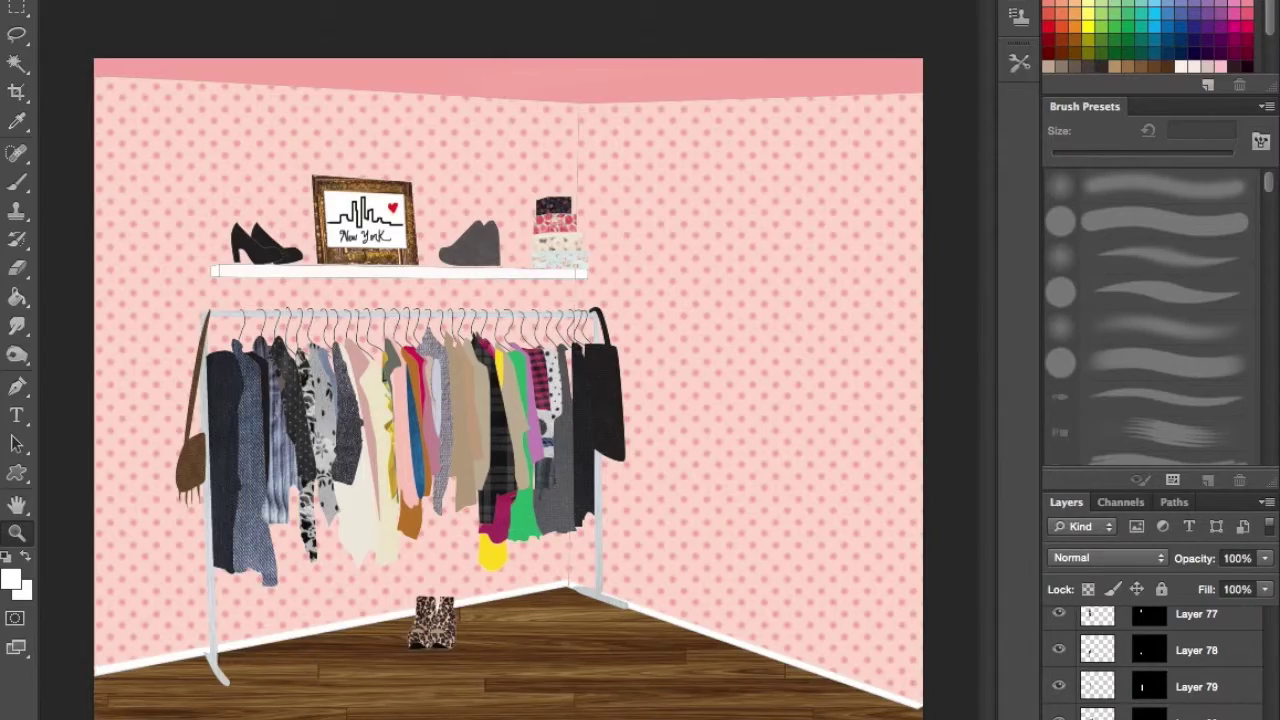
- Paste the white flower-dotted fabric into the garment right of the plaid shirt, scaled and rotated to fit
scroll(510, 451, "up", 5)
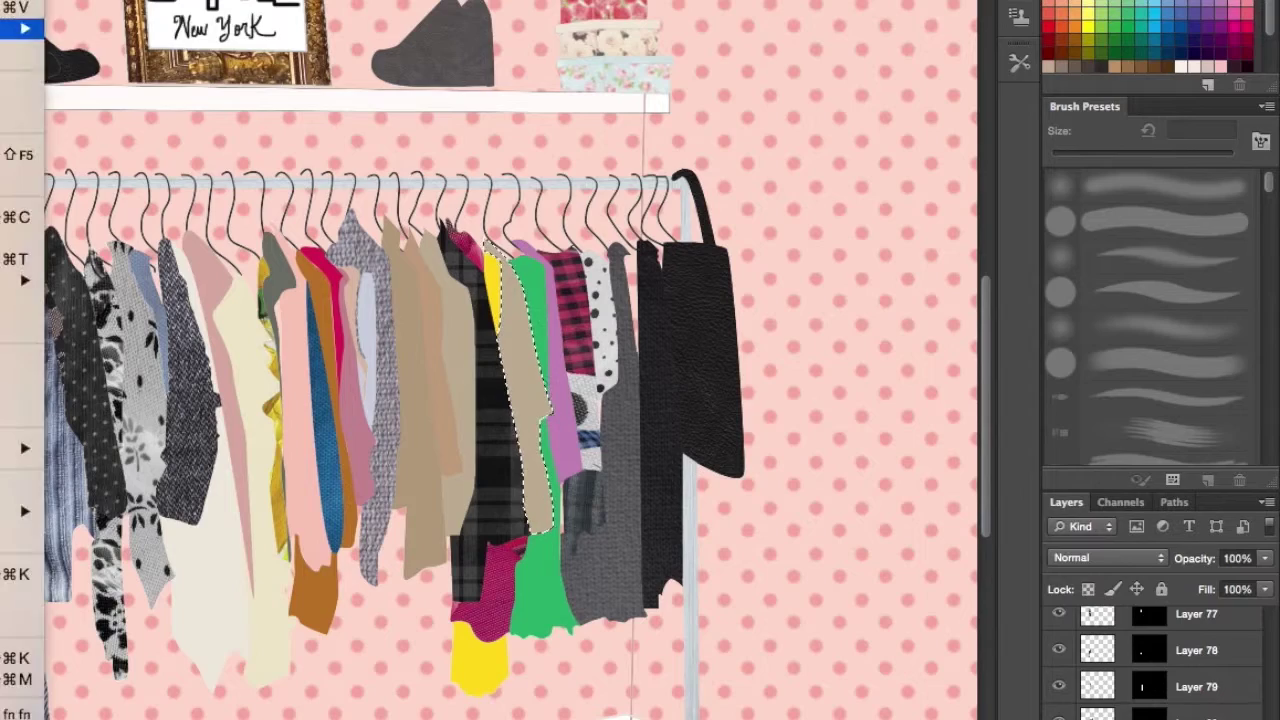
left_click(110, 55)
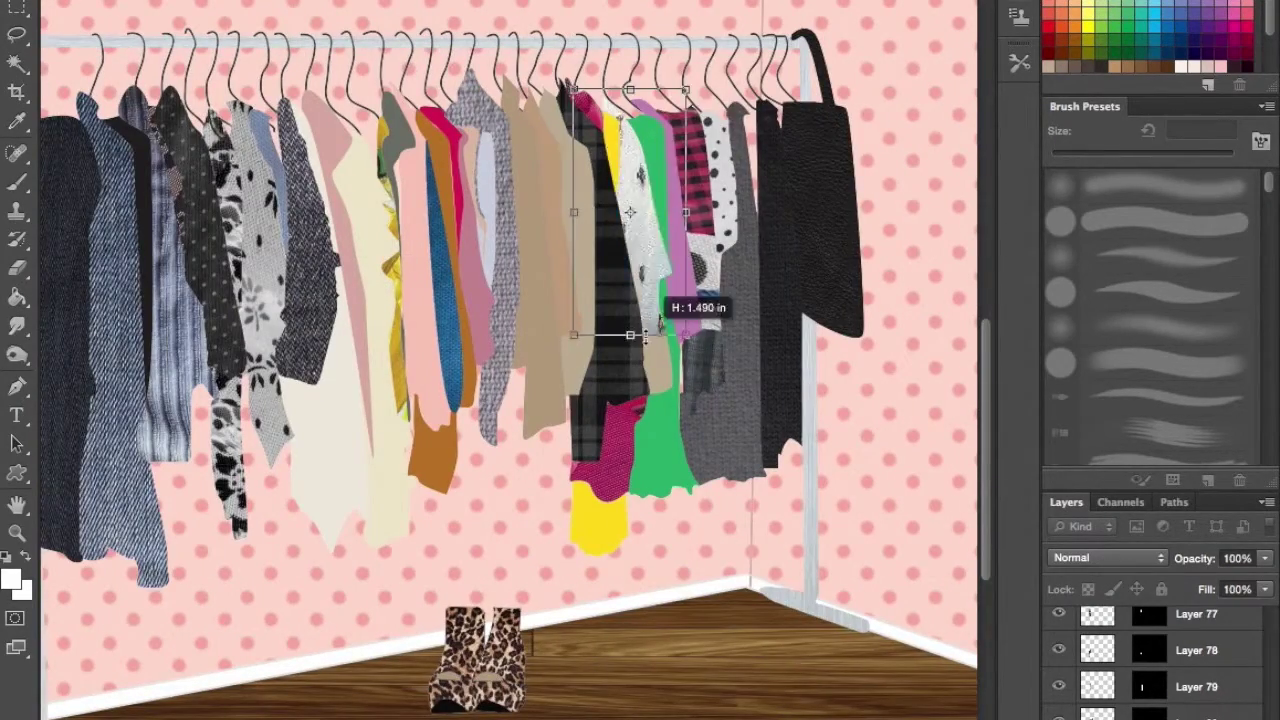
key("z")
left_click(245, 37, "alt")
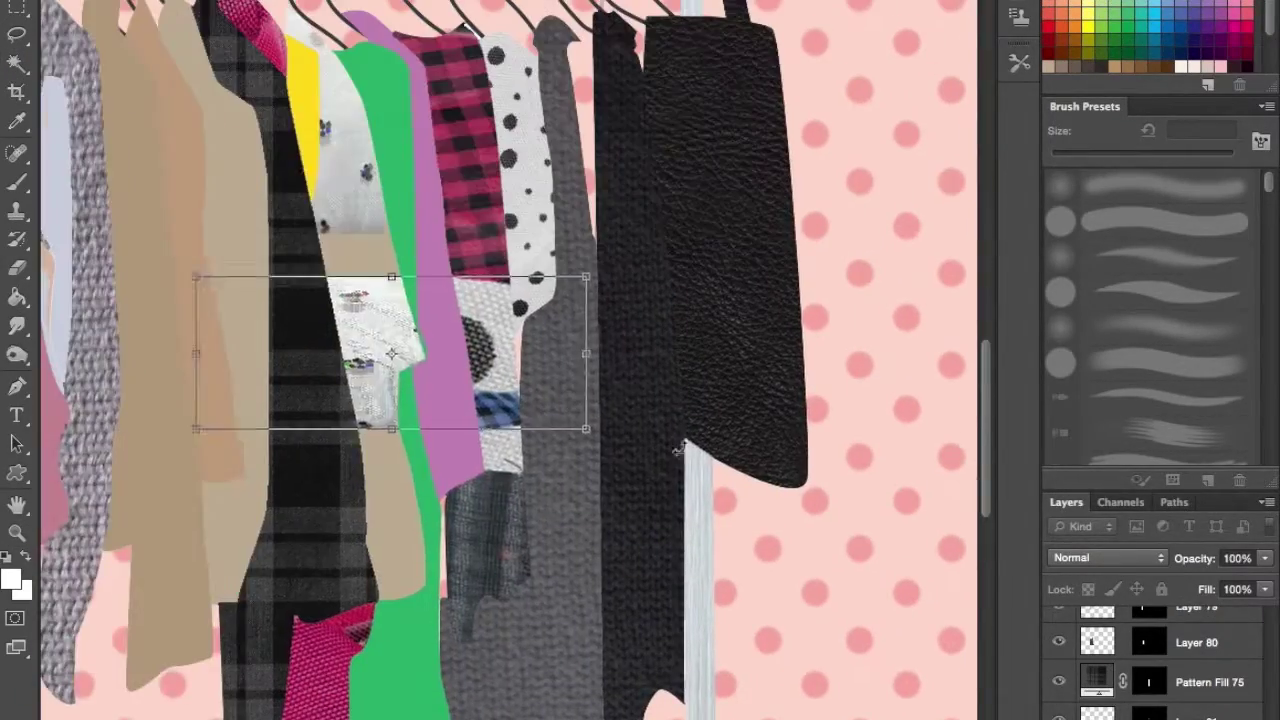
mouse_move(586, 430)
left_mouse_down()
mouse_move(505, 440)
mouse_move(430, 420)
mouse_move(430, 270)
left_mouse_up()
key("Return")
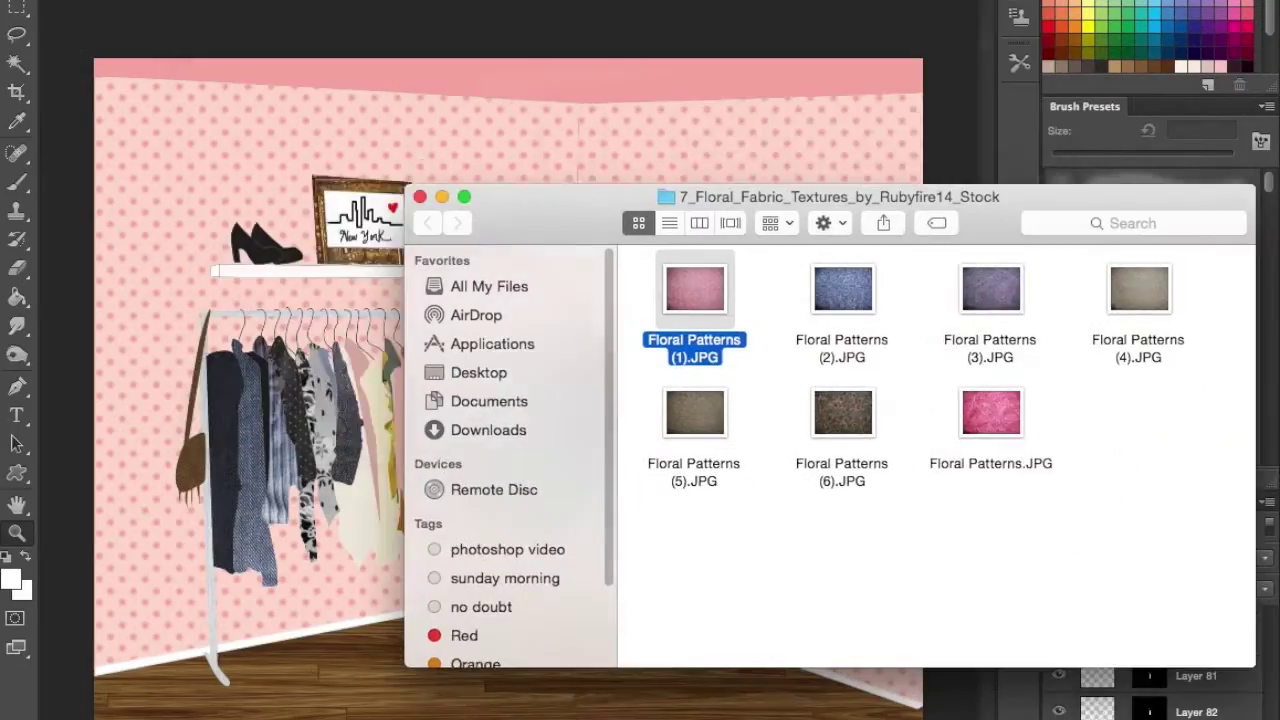
- Preview the pink floral pattern in Finder, then zoom in on the rack's left garments
left_click(762, 230)
key("space")
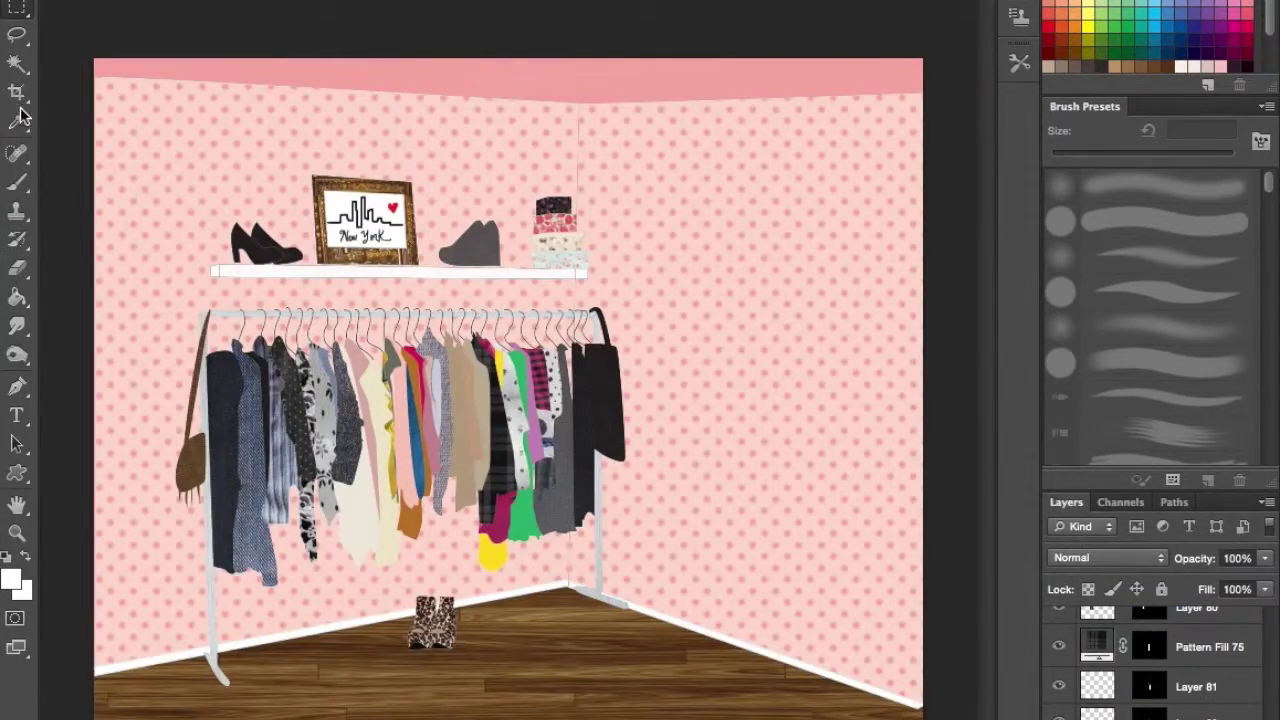
left_click(424, 408)
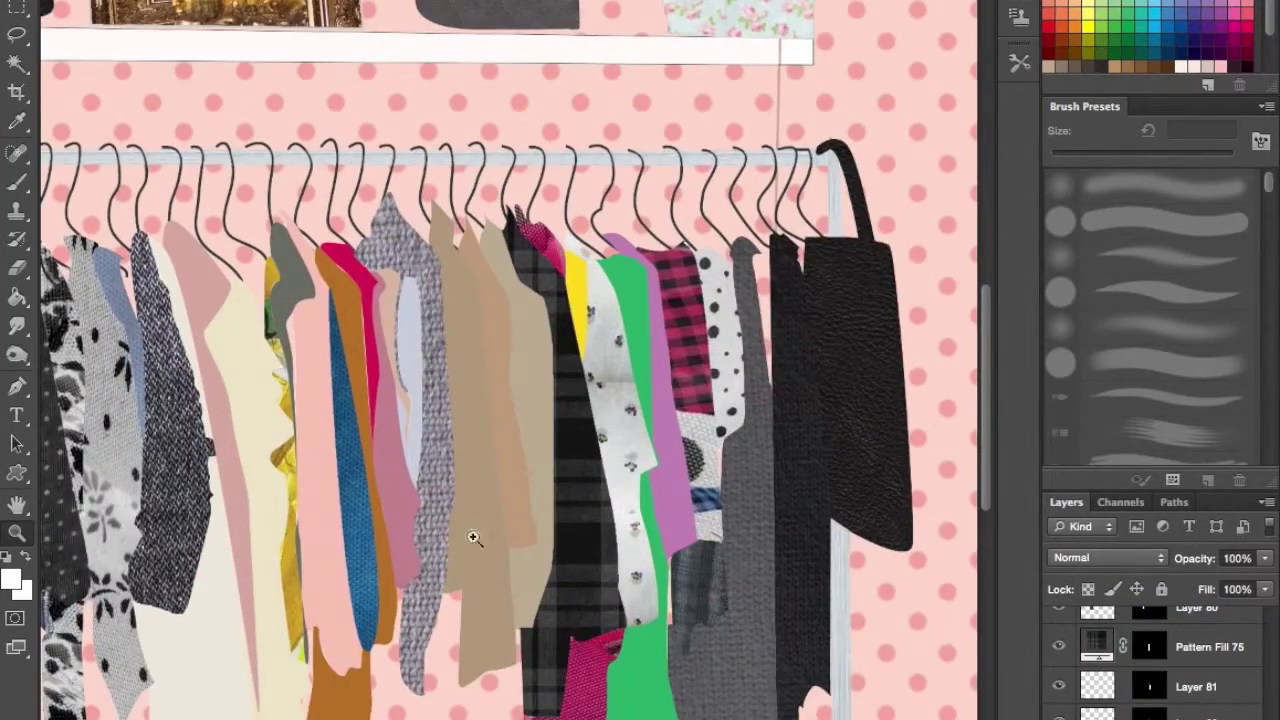
left_click_drag(474, 538, 724, 468)
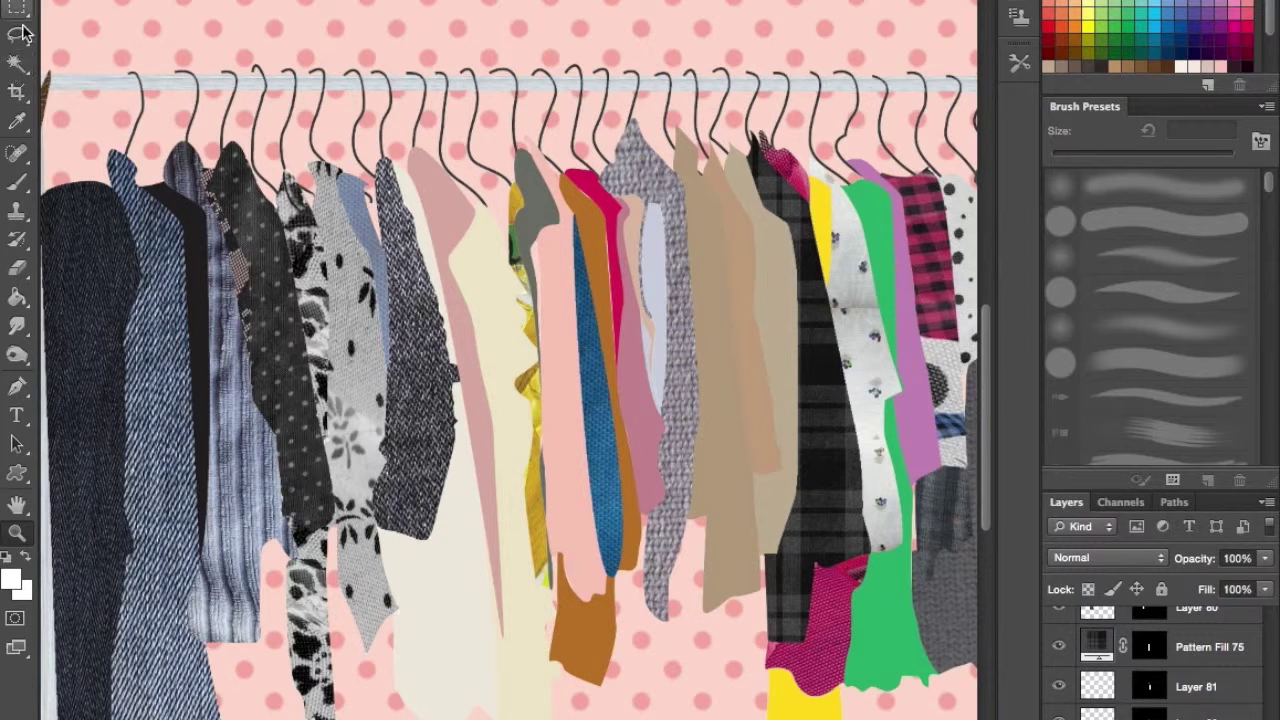
- Trace the light garment and paste in the pink floral fabric, stretched to cover it
left_click_drag(22, 33, 120, 69)
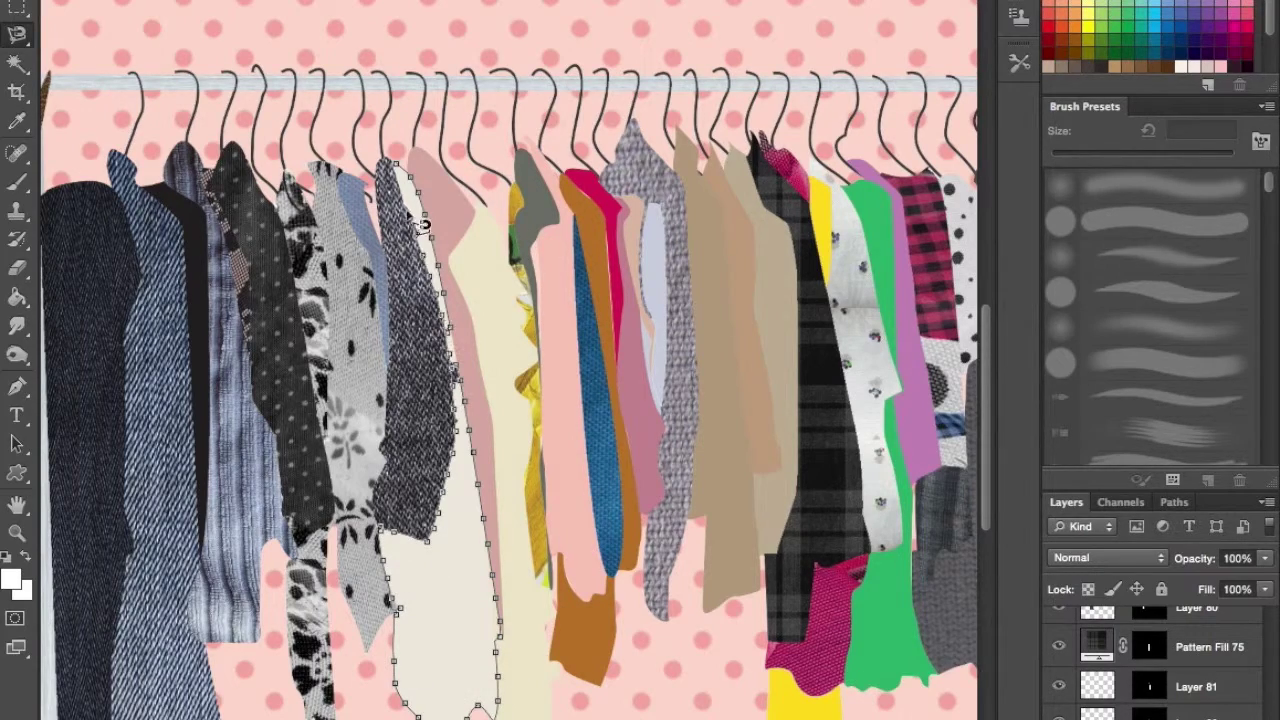
left_click(100, 48)
scroll(630, 275, "up", 2)
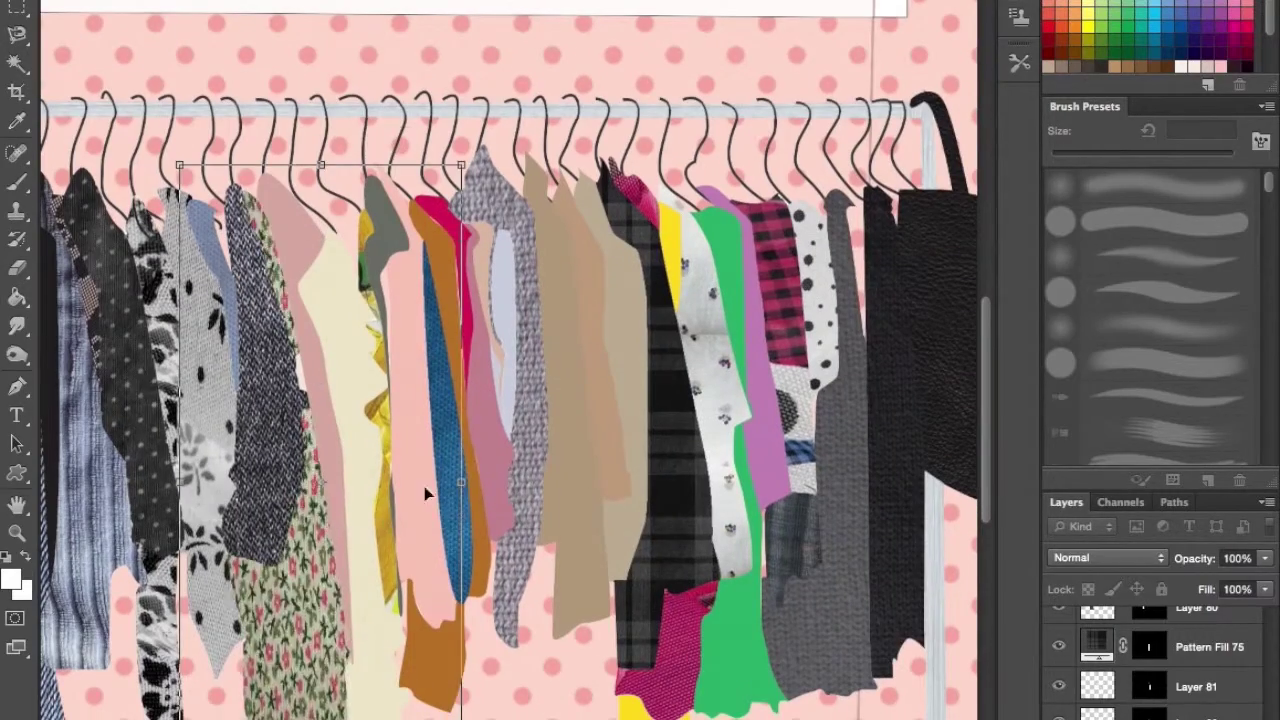
left_click_drag(425, 493, 457, 471)
key("Return")
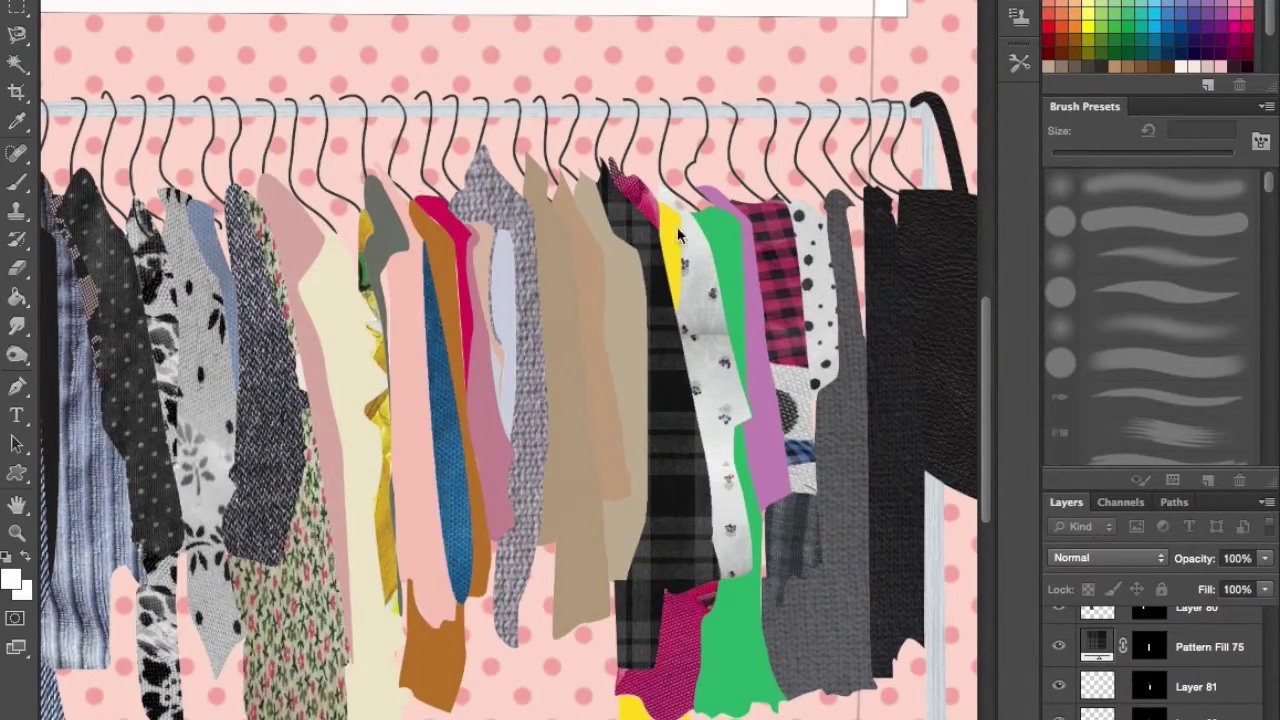
- Zoom in on the middle of the rack and lasso around the plain cream garment beside the floral one
left_click(385, 444)
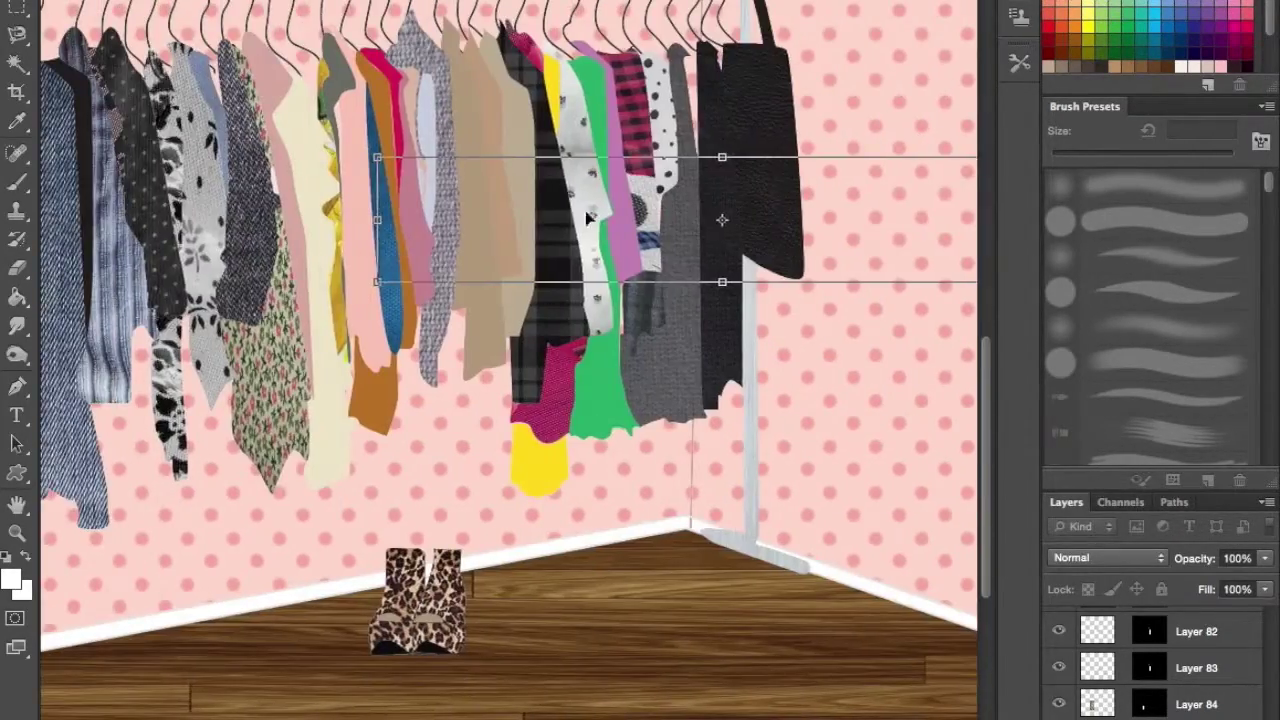
mouse_move(790, 175)
left_mouse_down()
mouse_move(300, 160)
mouse_move(300, 258)
left_mouse_up()
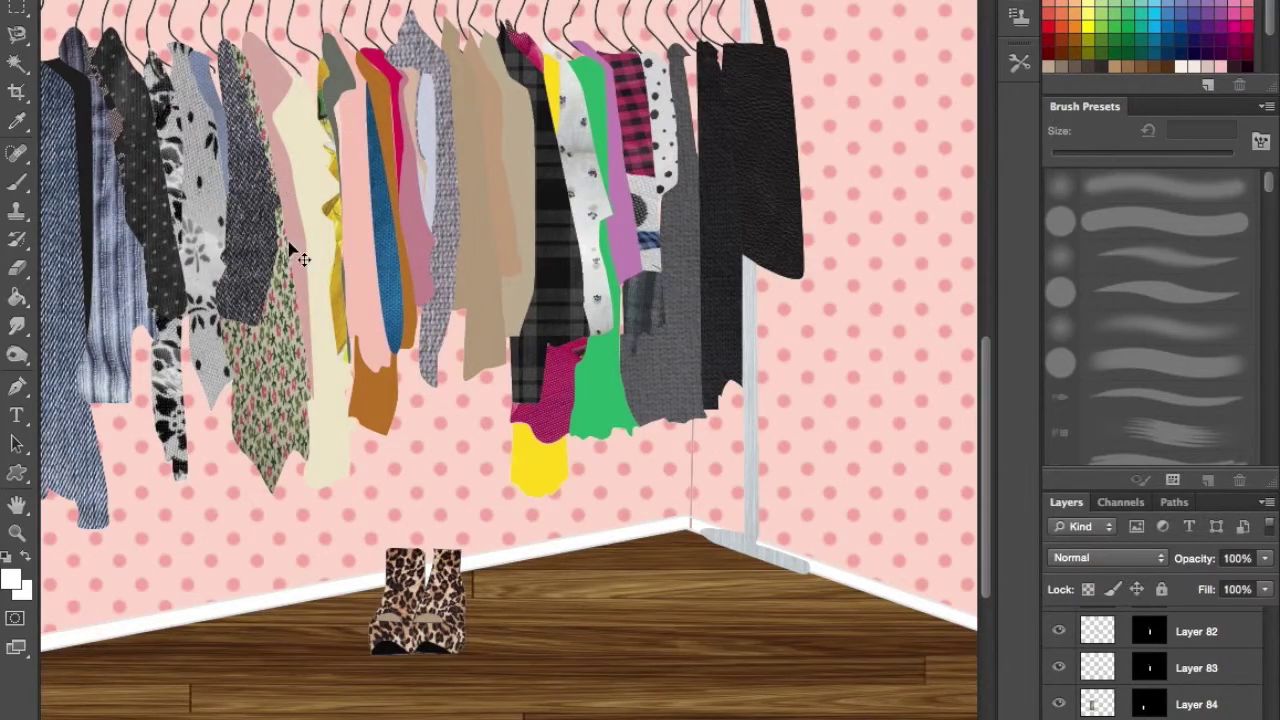
left_click_drag(285, 188, 245, 149)
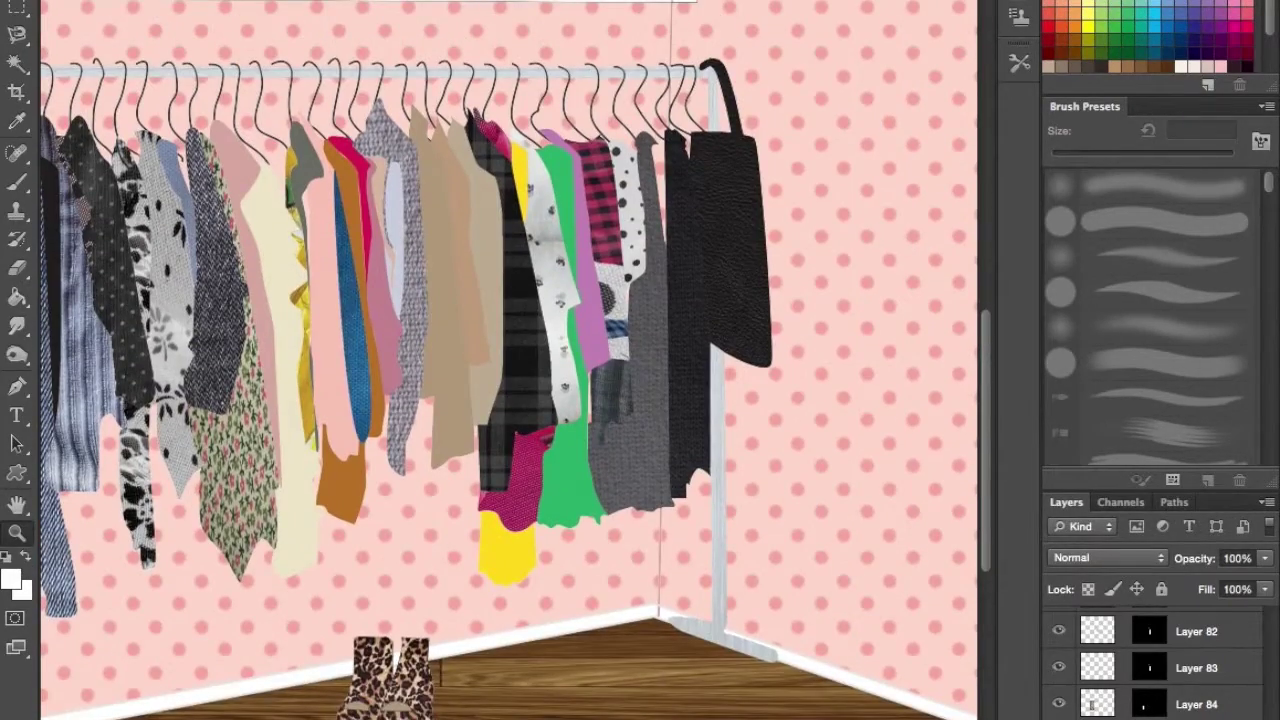
left_click(290, 190)
key("l")
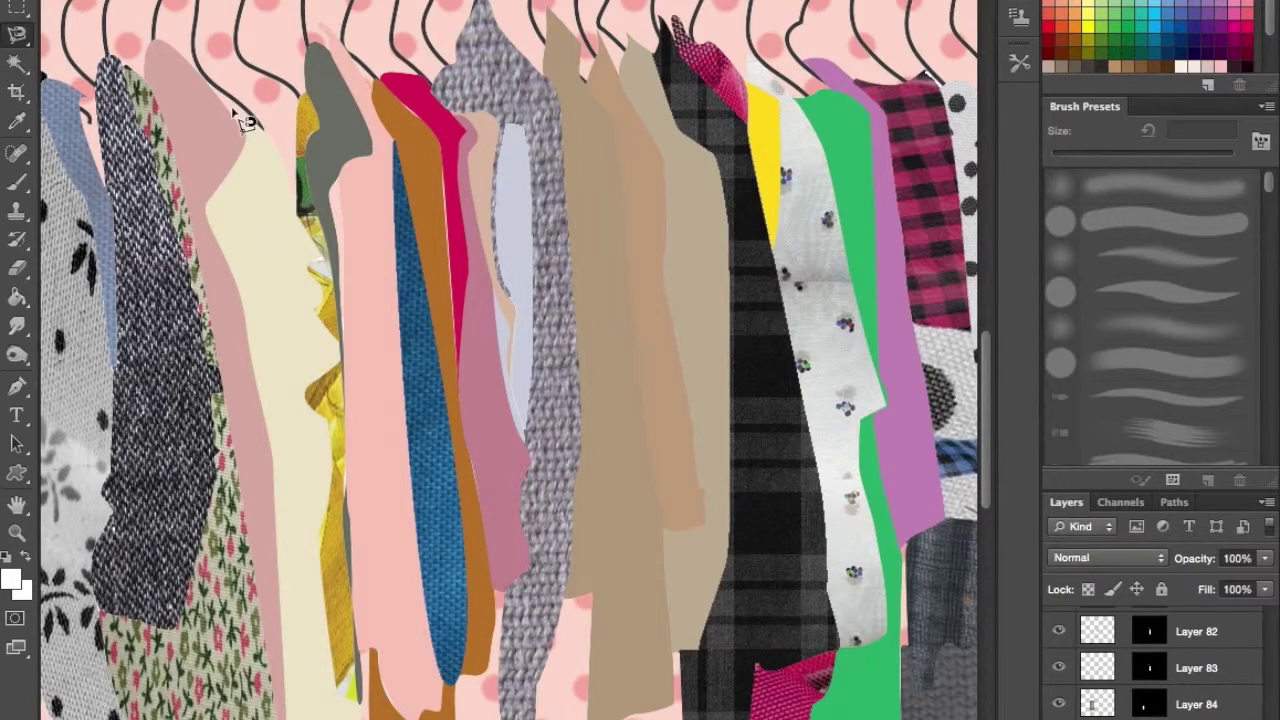
double_click(16, 533)
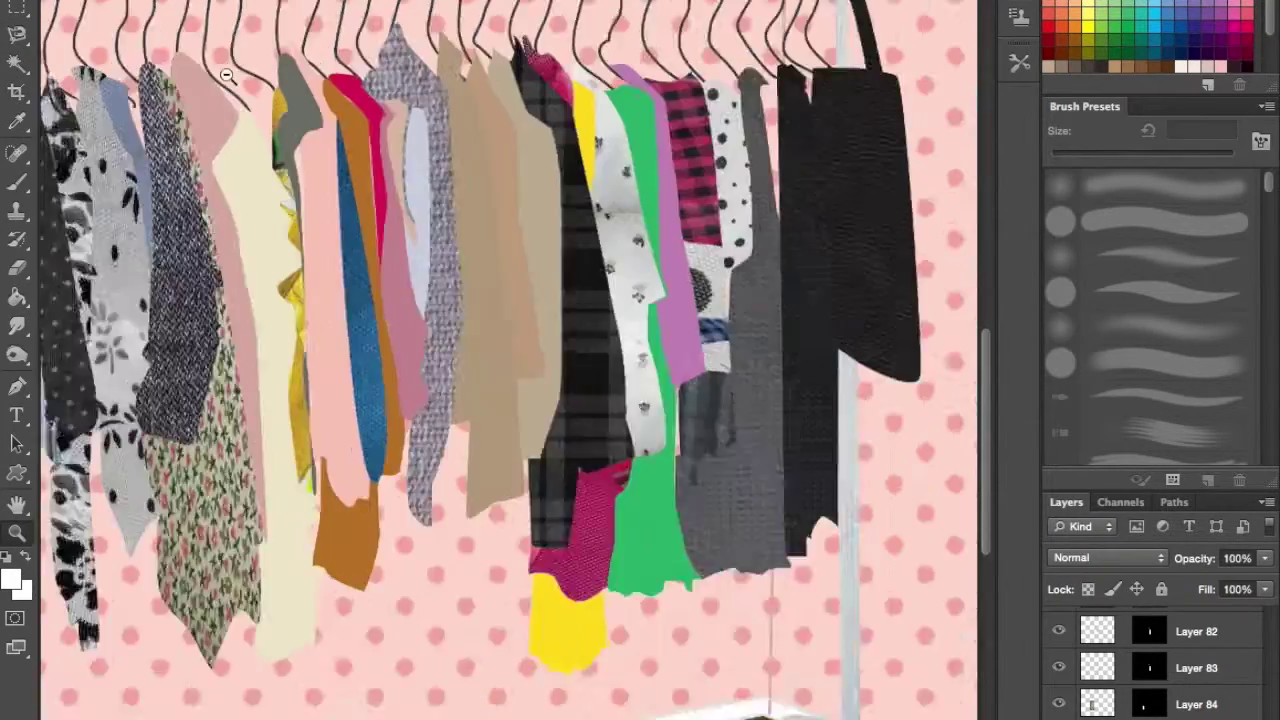
left_click_drag(984, 380, 984, 293)
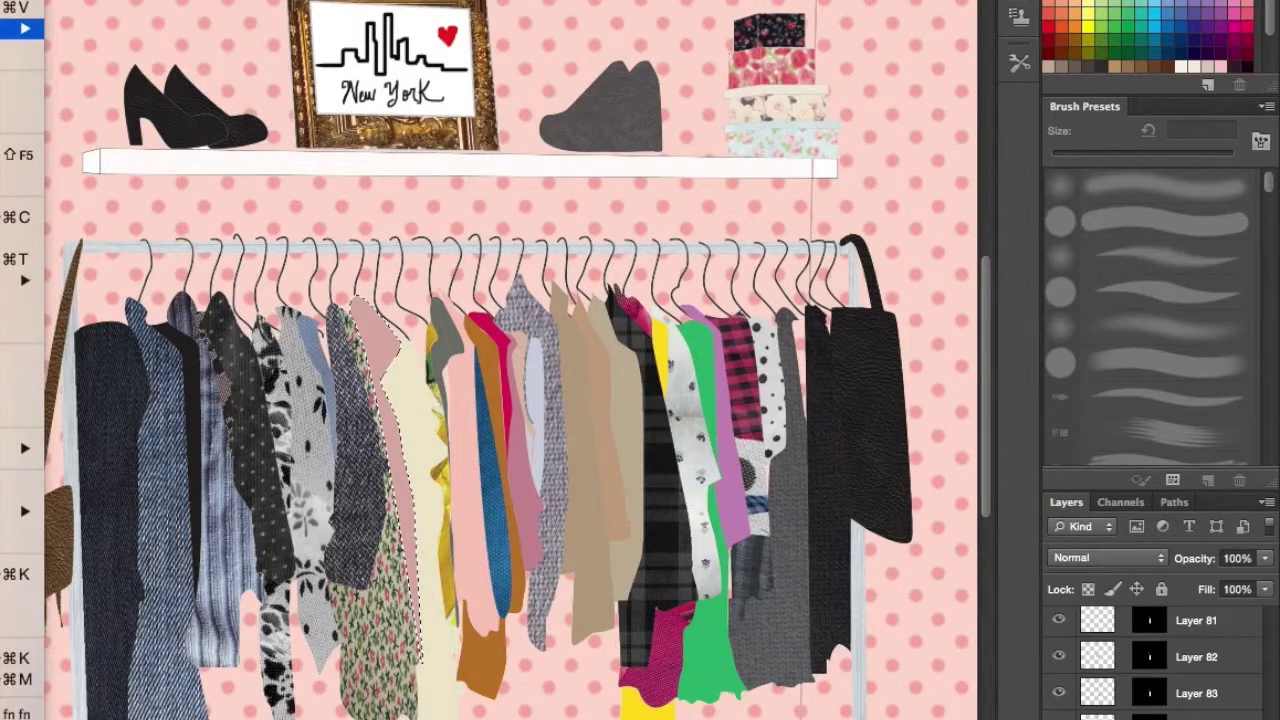
- Resize the faint grain texture to cover the cream garment and apply it
key("ctrl+t")
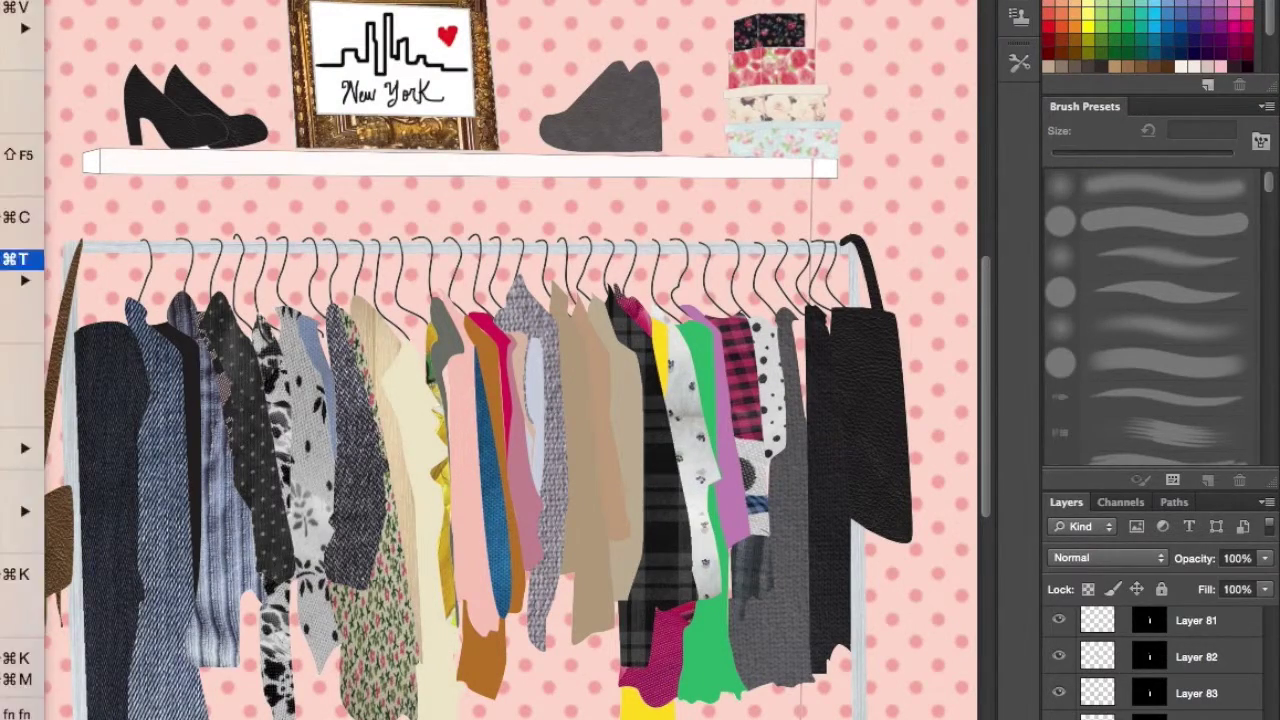
left_click_drag(233, 296, 260, 300)
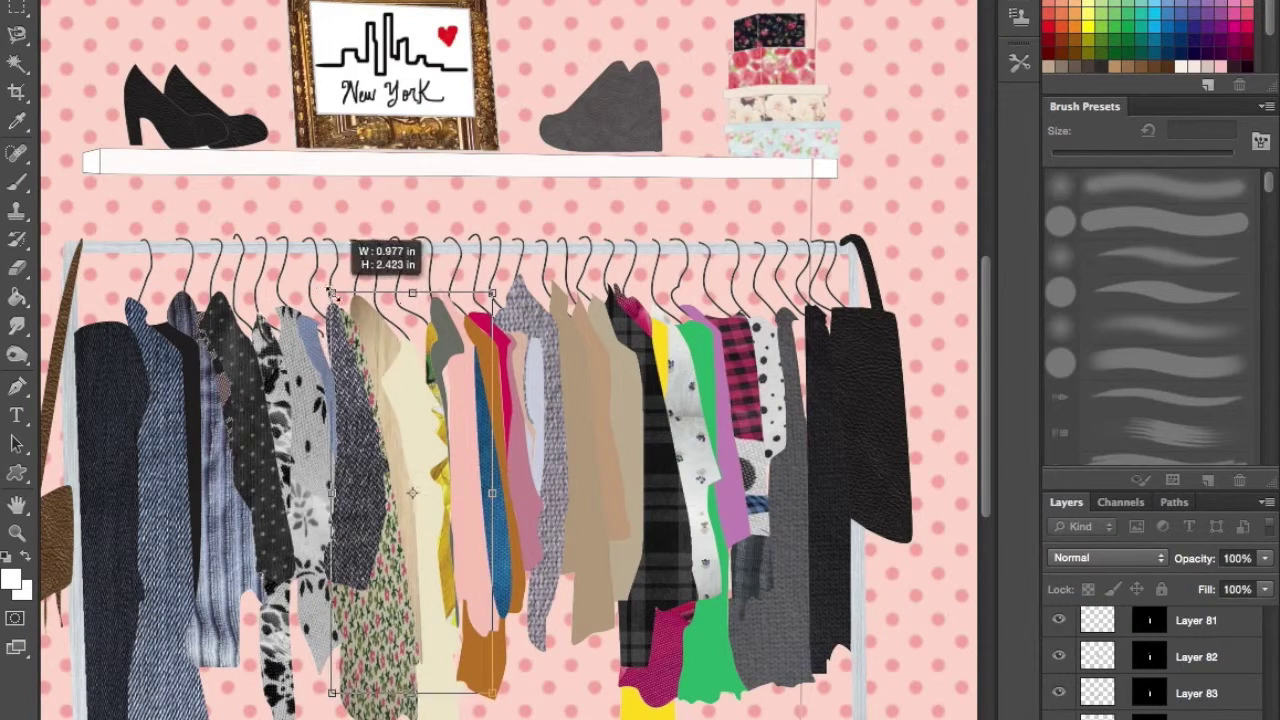
left_click(795, 180)
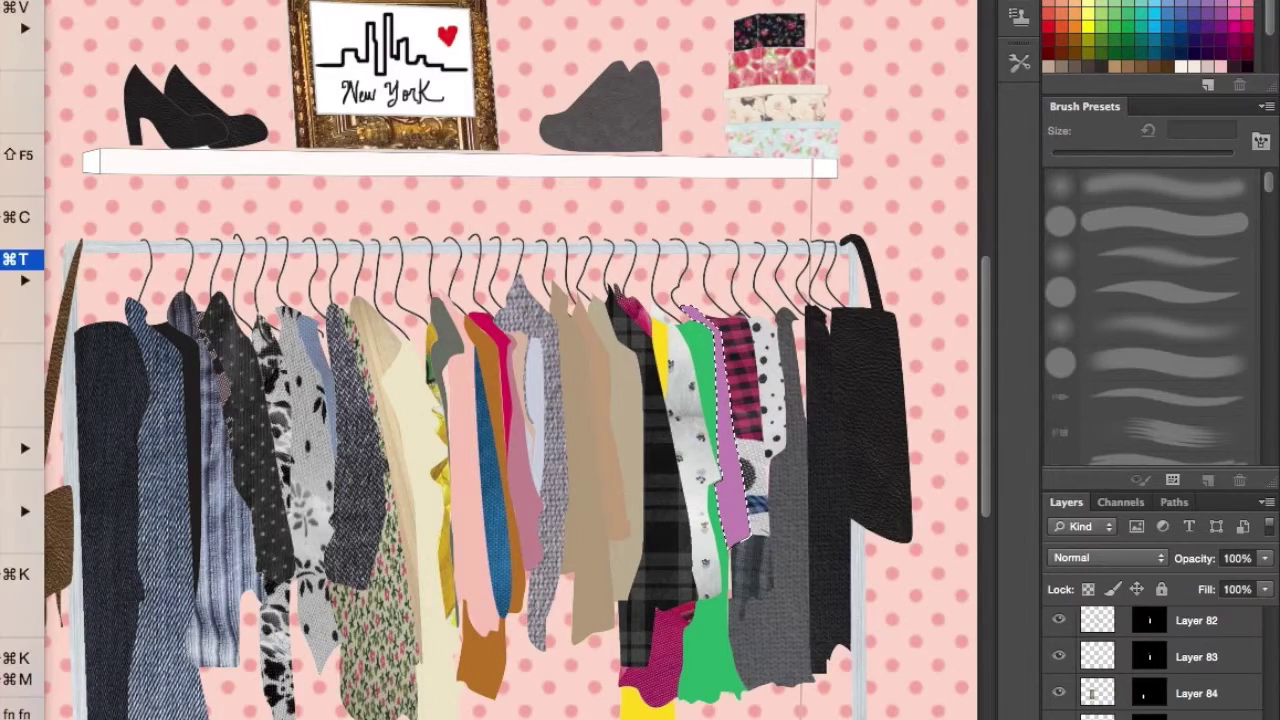
- Move the fabric patch onto the top of the mauve garment and commit it
scroll(845, 597, "up", 3)
left_click_drag(845, 597, 170, 408)
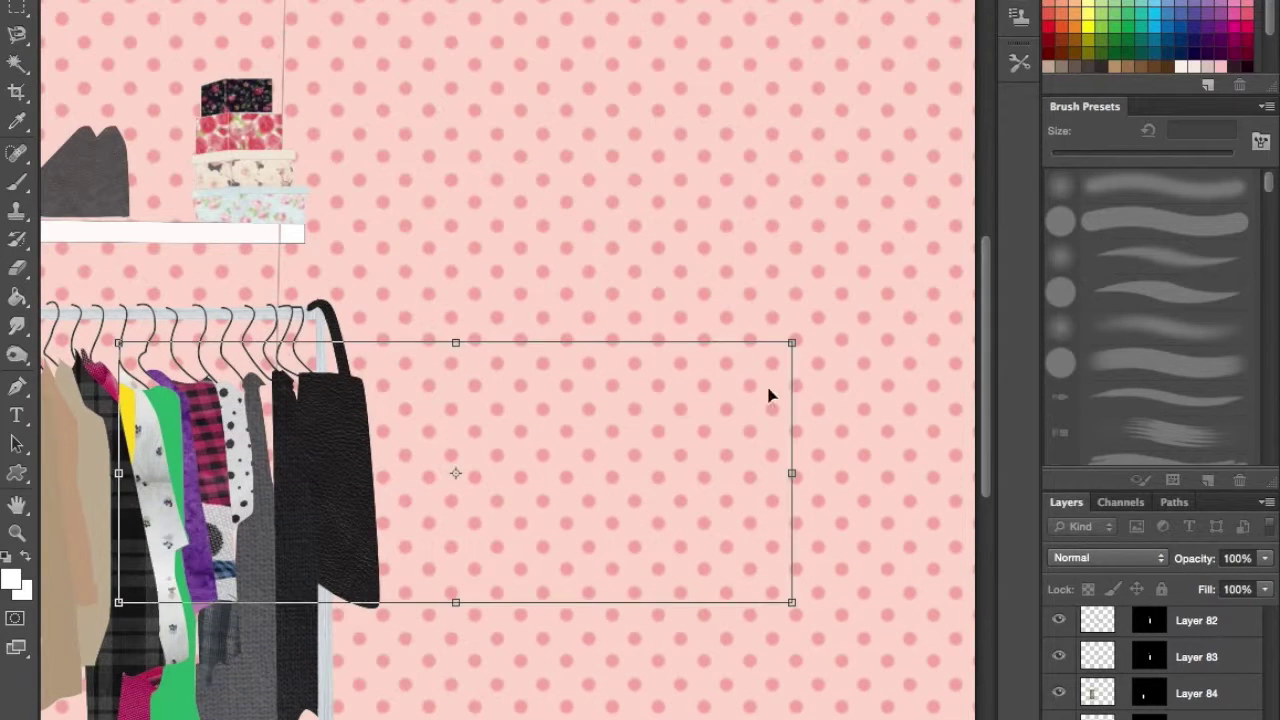
mouse_move(170, 408)
left_mouse_down()
mouse_move(407, 622)
mouse_move(407, 482)
mouse_move(392, 500)
left_mouse_up()
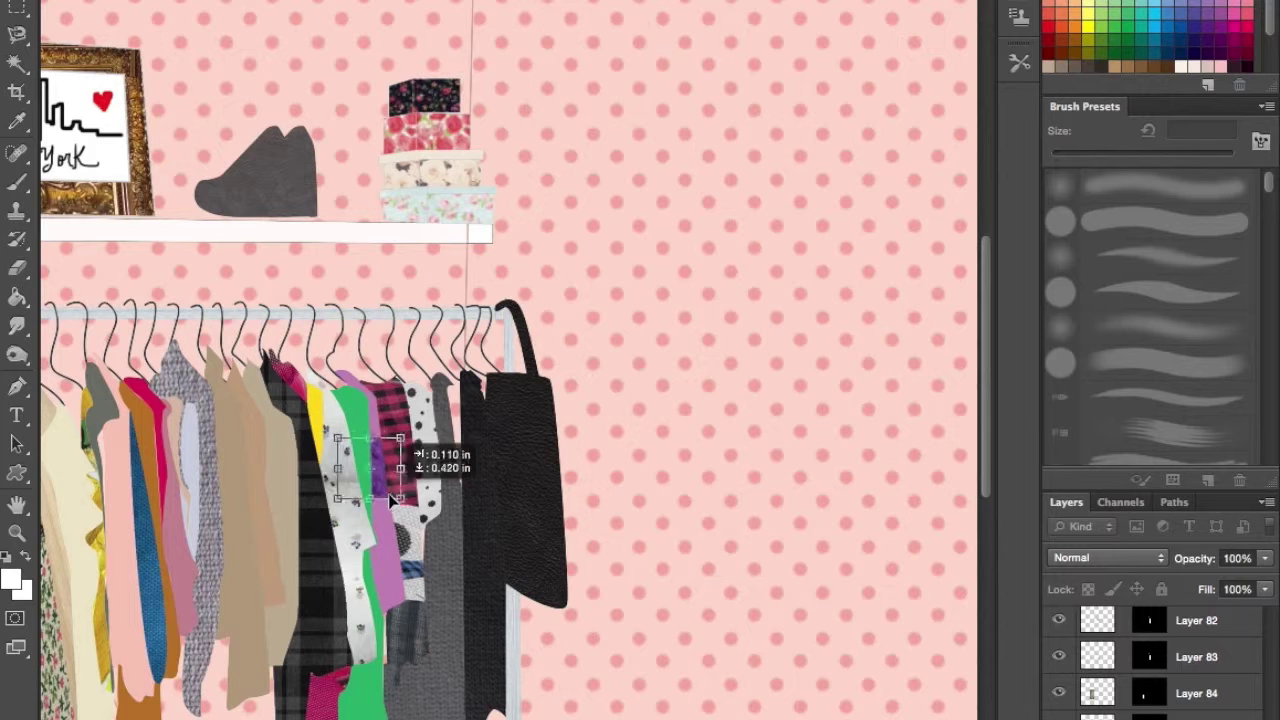
key("Return")
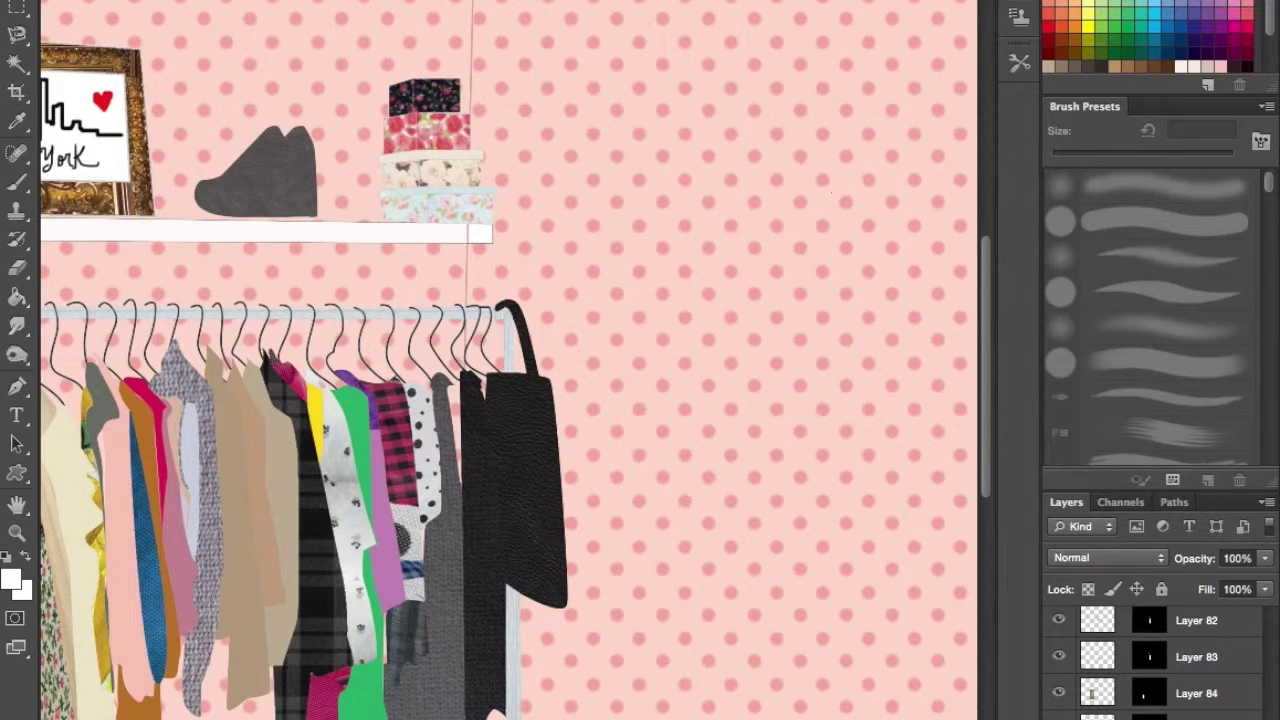
- Paste the purple fabric into the garment outline, shrink its height and apply the transform
key("ctrl+j")
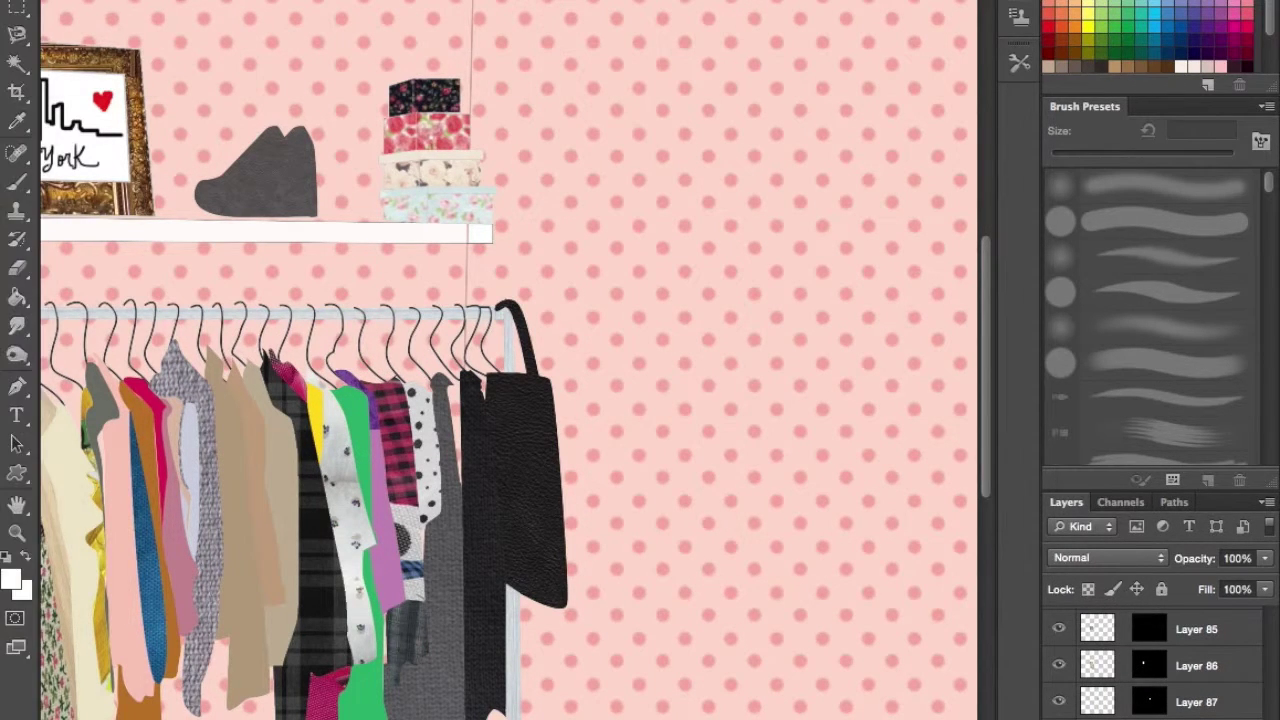
key("ctrl+shift+v")
key("ctrl+t")
mouse_move(392, 520)
left_mouse_down()
mouse_move(386, 548)
mouse_move(762, 372)
mouse_move(210, 268)
left_mouse_up()
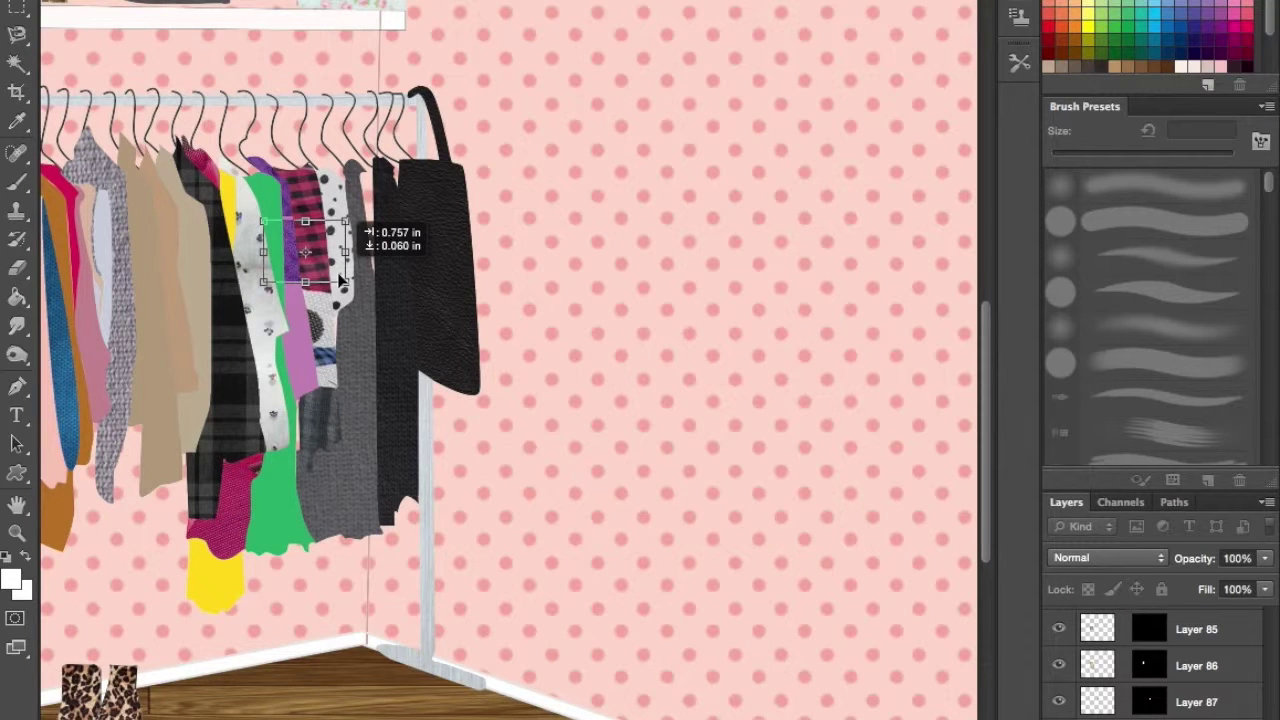
key("z")
left_click(740, 167)
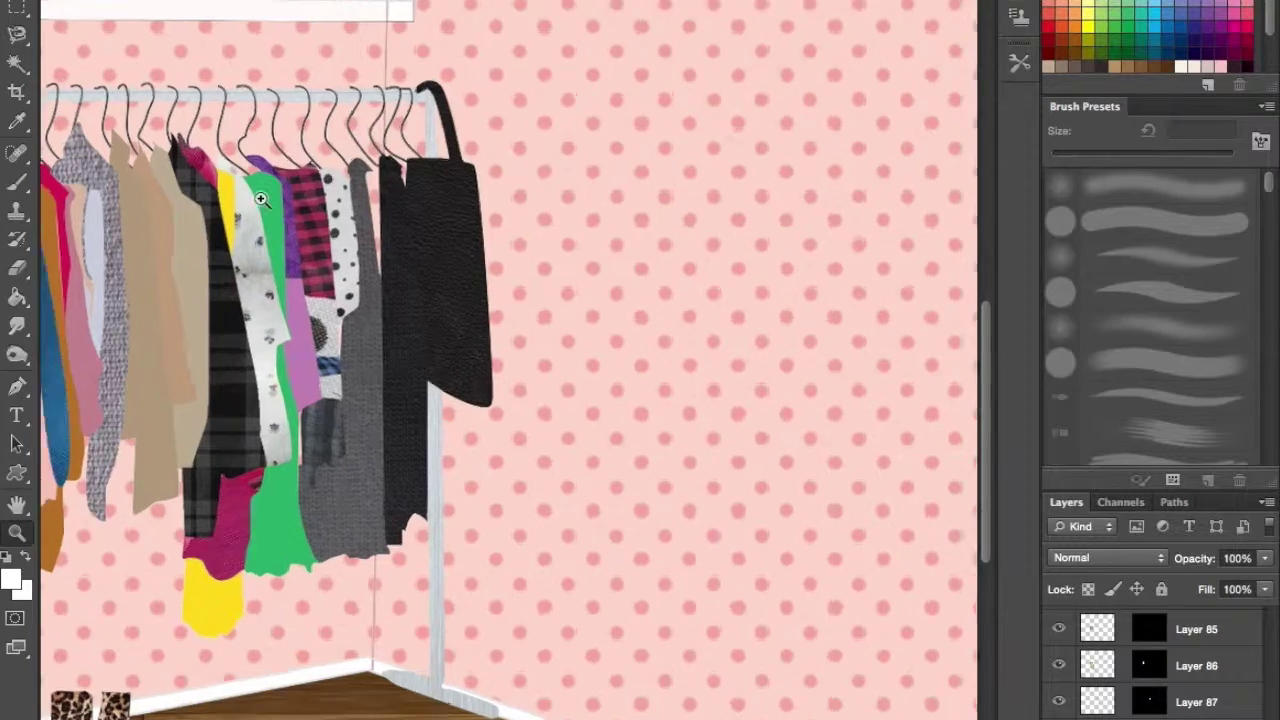
key("ctrl+plus")
key("v")
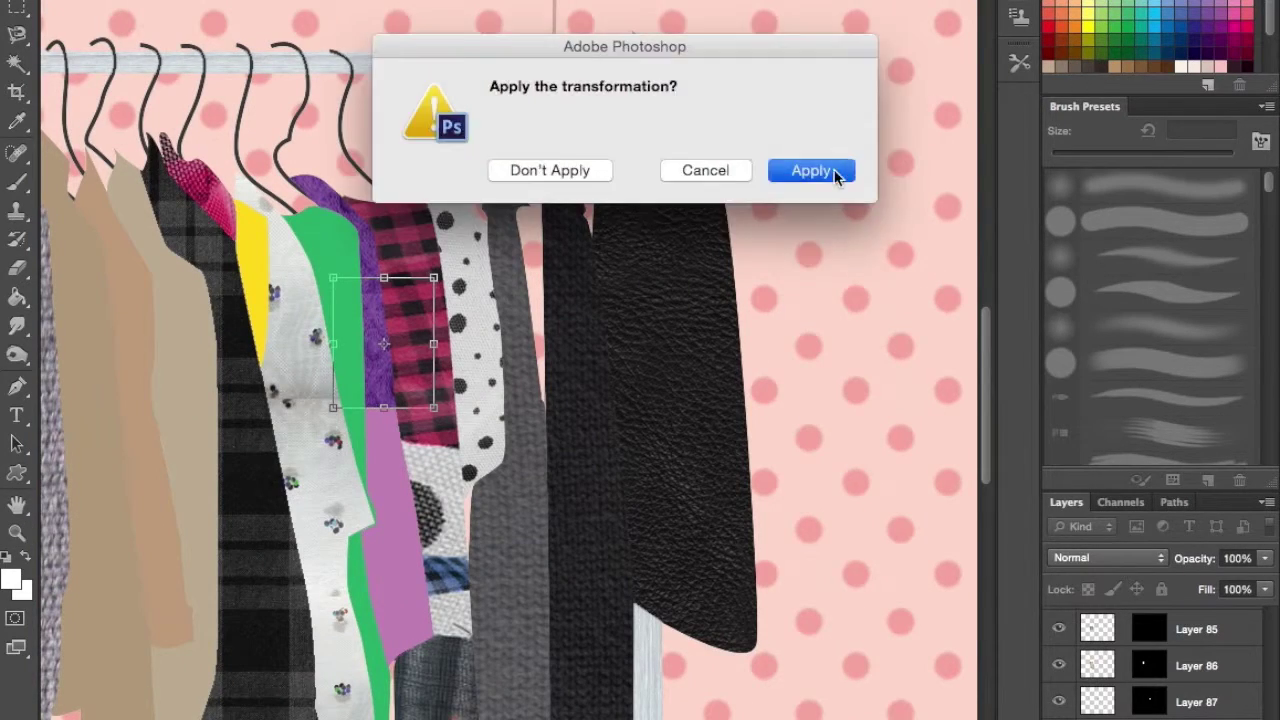
left_click(826, 170)
scroll(770, 362, "down", 3)
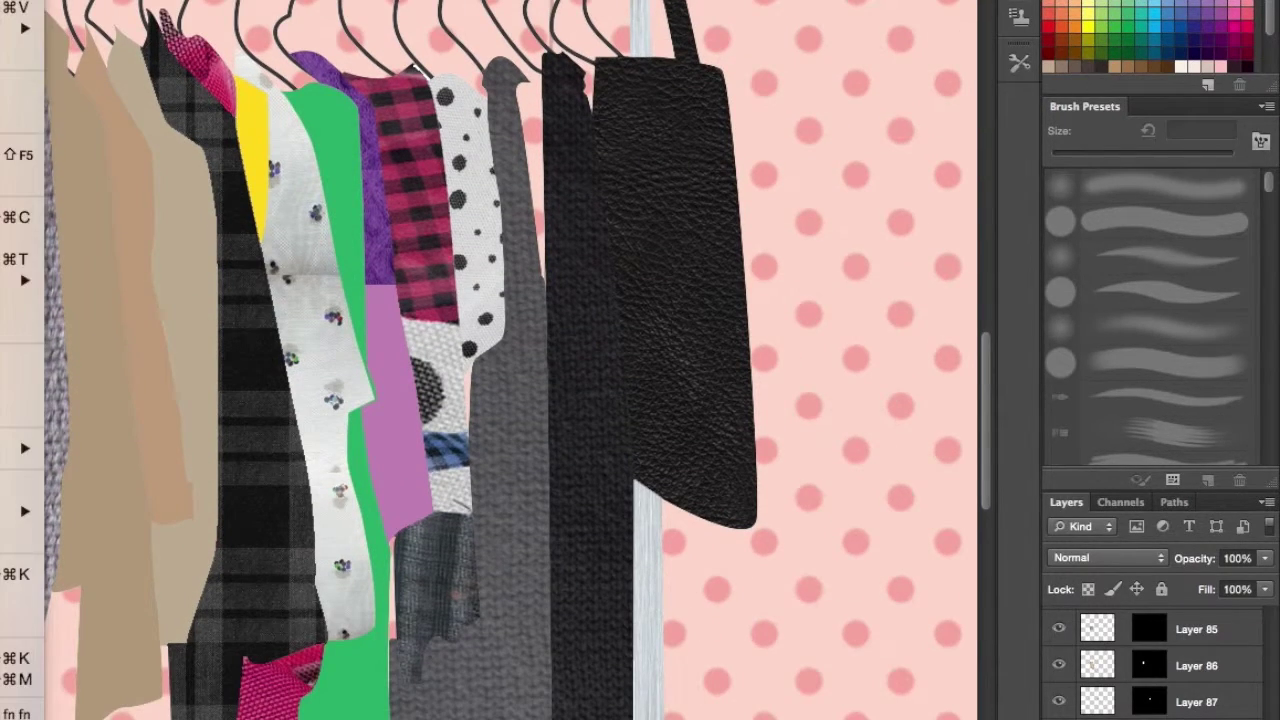
- Paste the purple cable-knit into the mauve garment and shrink it to a small square patch
key("ctrl+alt+g")
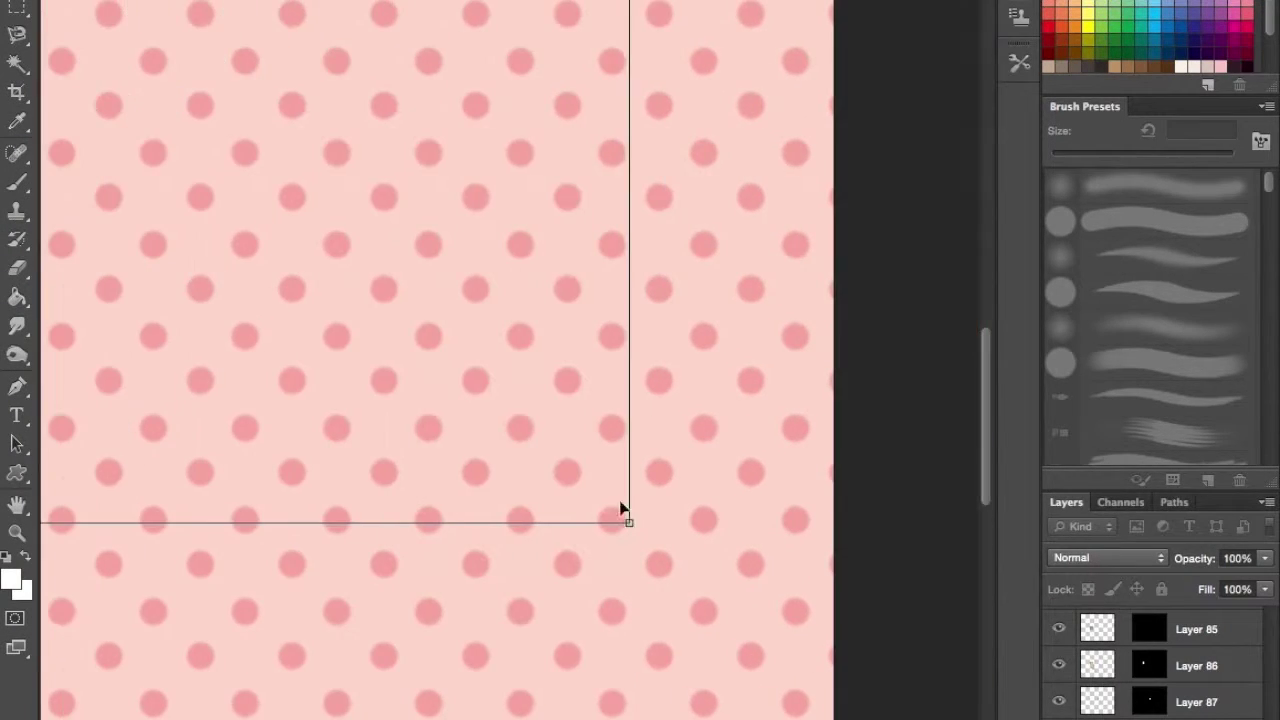
scroll(331, 510, "down", 3)
scroll(331, 510, "down", 3)
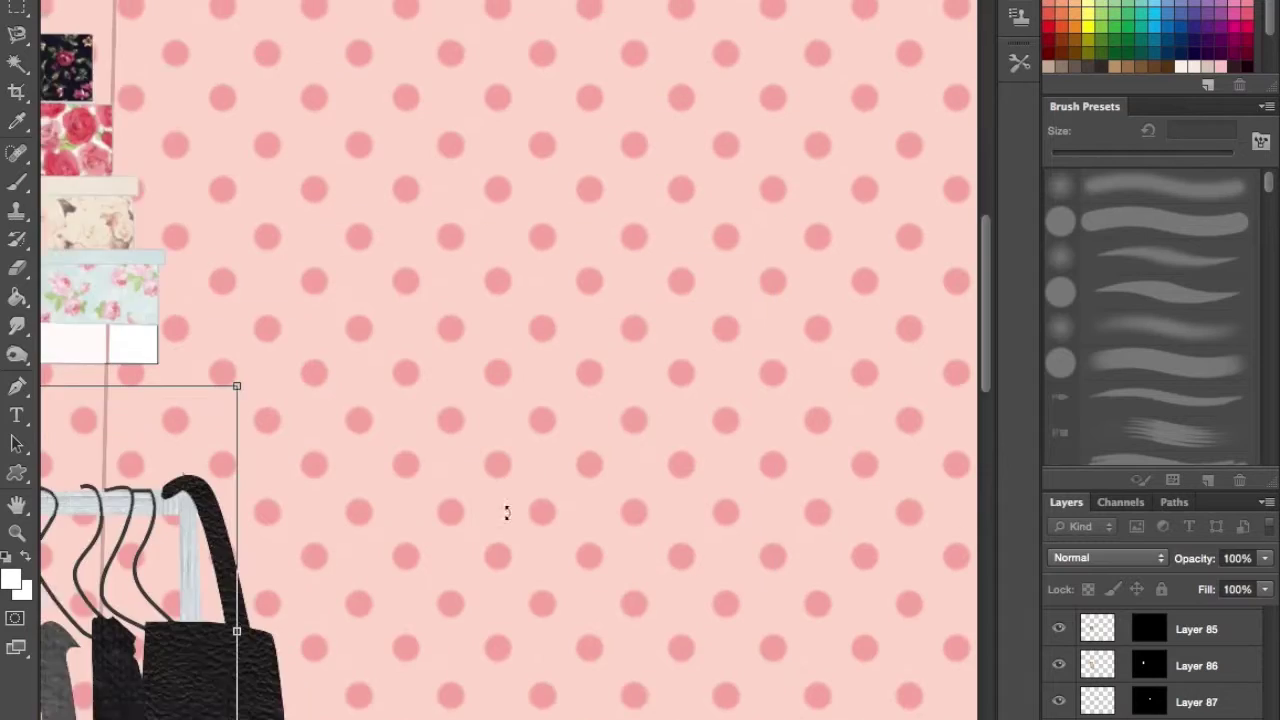
scroll(506, 514, "down", 5)
left_click_drag(766, 651, 128, 310)
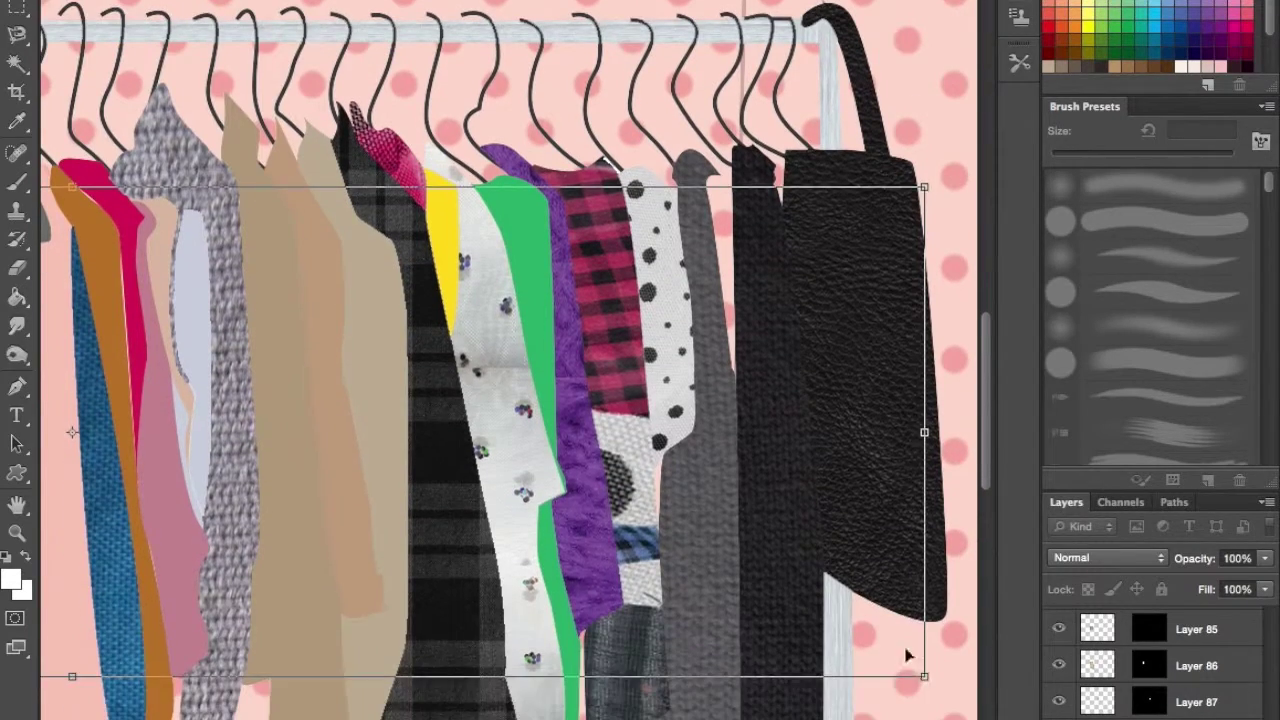
left_click_drag(128, 310, 598, 458)
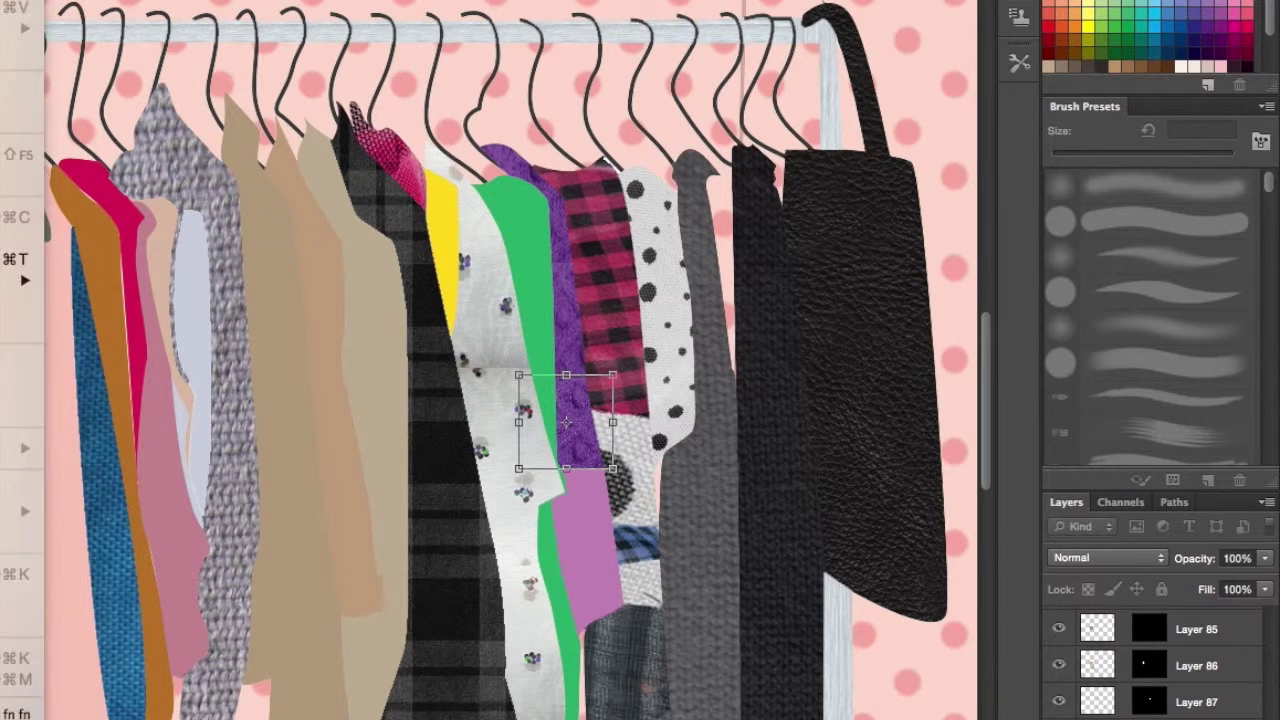
key("Return")
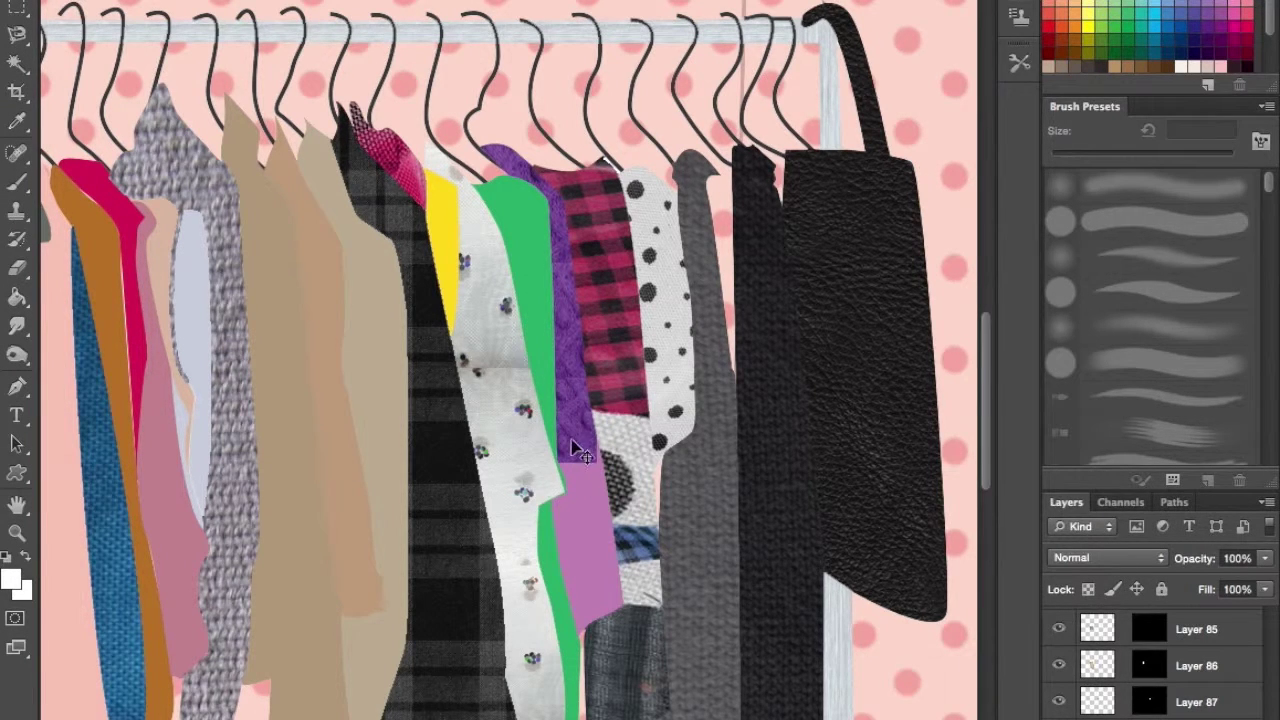
- Duplicate the fabric layer, nudge the copy up slightly and start resizing it
scroll(1150, 660, "down", 1)
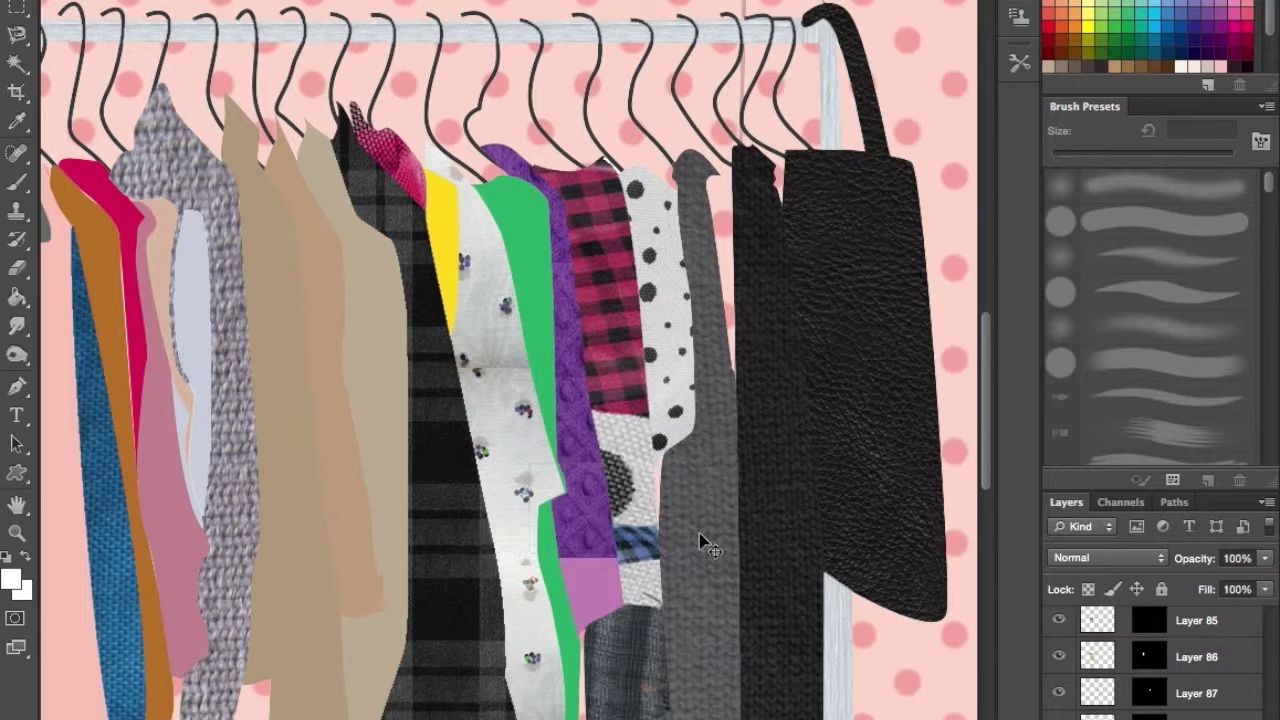
key("ctrl+j")
left_click_drag(605, 619, 605, 609)
key("ctrl+t")
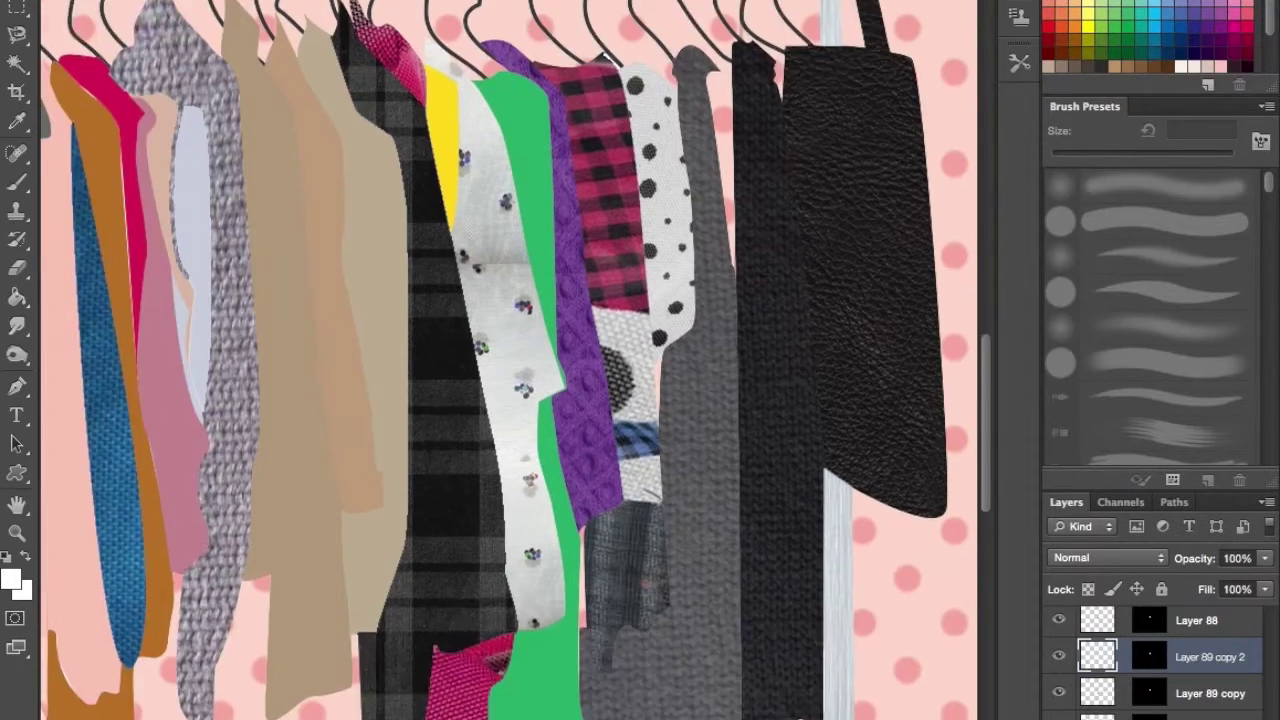
key("z")
key("ctrl+0")
- Zoom in and pan across the middle of the clothes rack
left_click(490, 410)
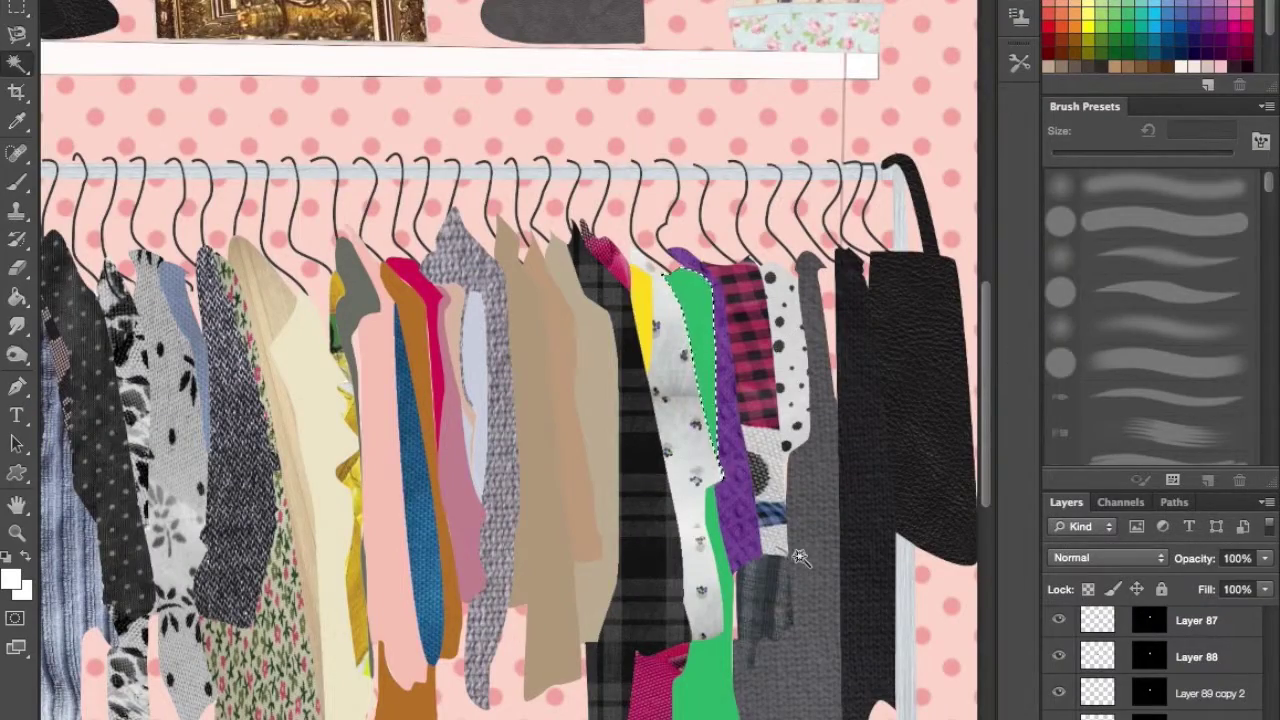
scroll(800, 558, "down", 2)
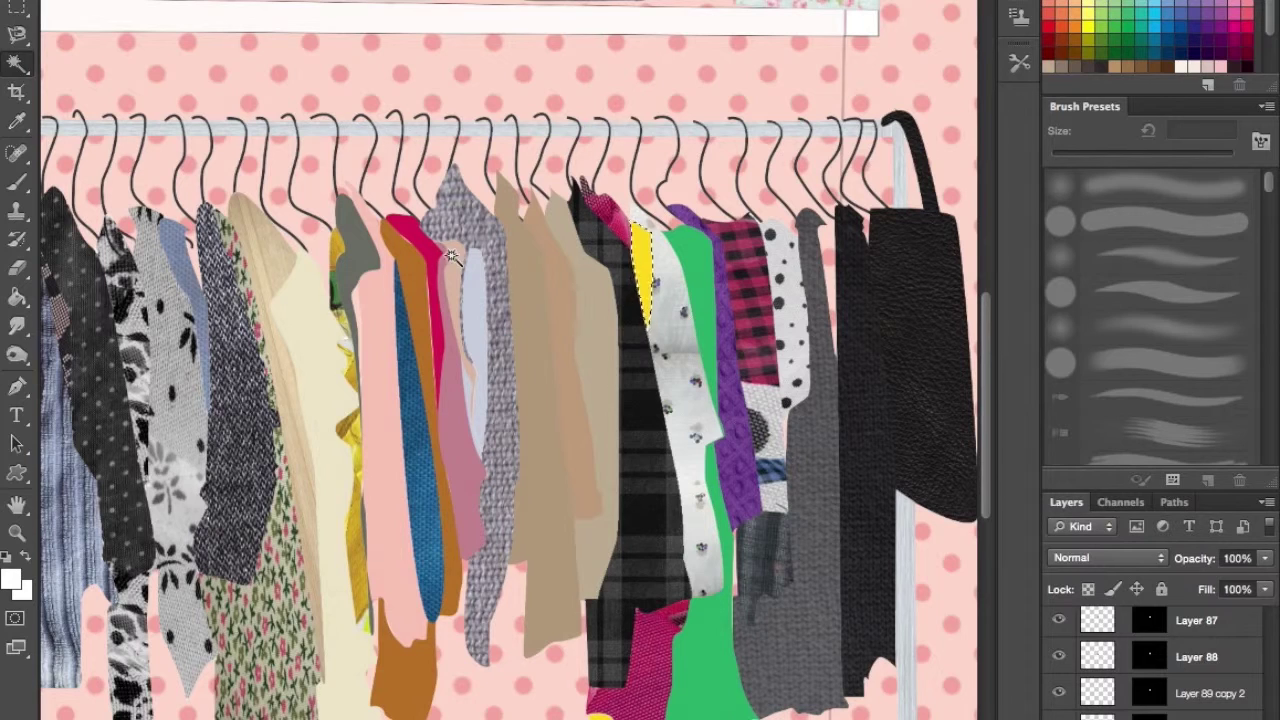
left_click(561, 323)
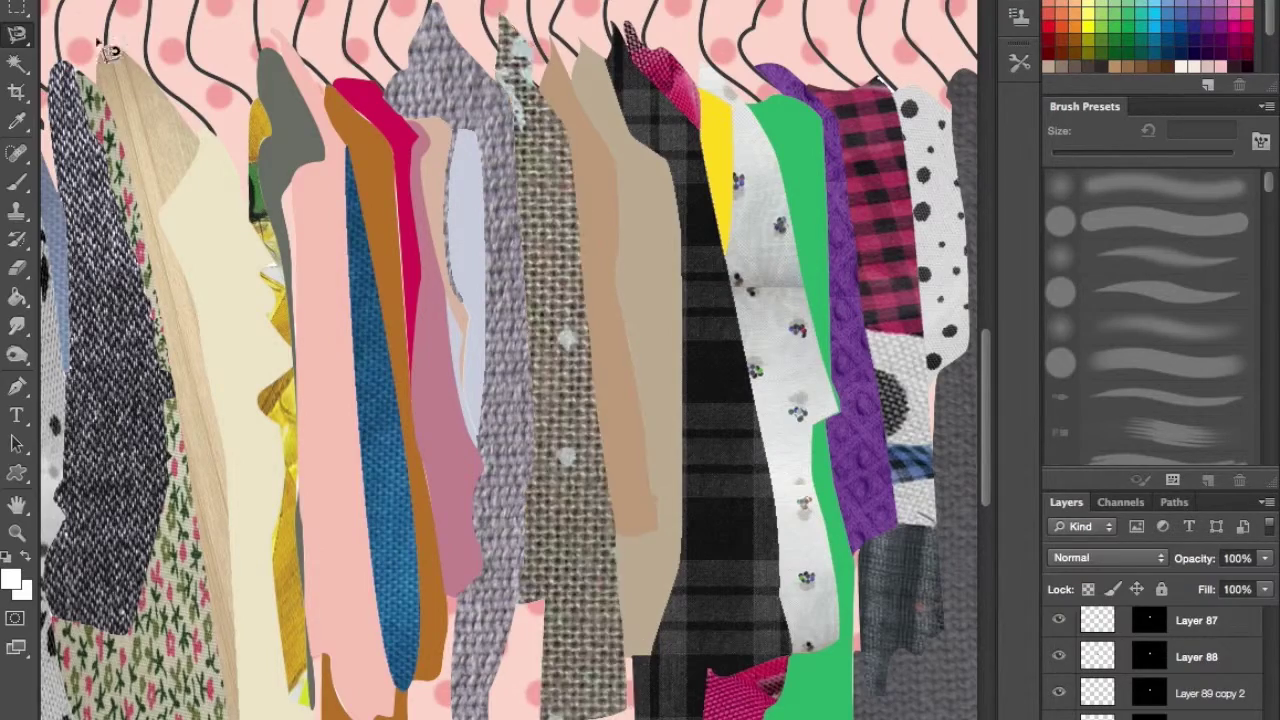
scroll(977, 557, "up", 5)
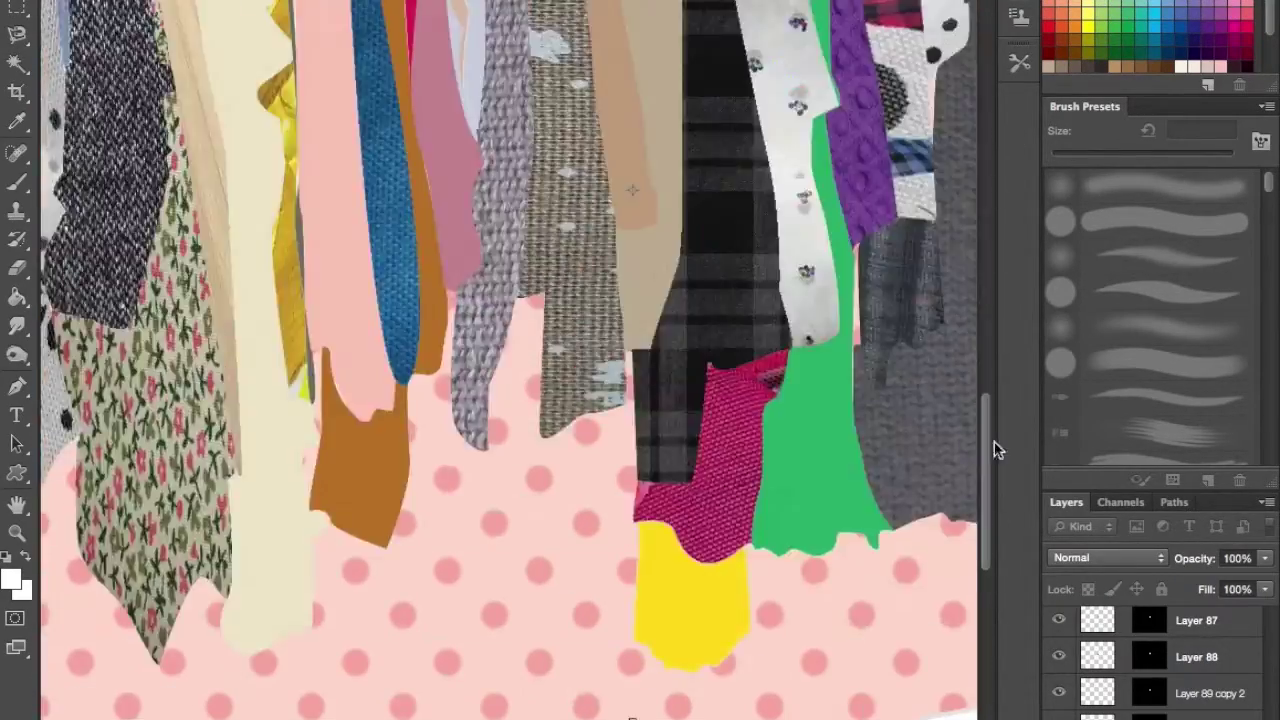
scroll(930, 510, "left", 3)
scroll(900, 490, "left", 2)
scroll(879, 466, "right", 6)
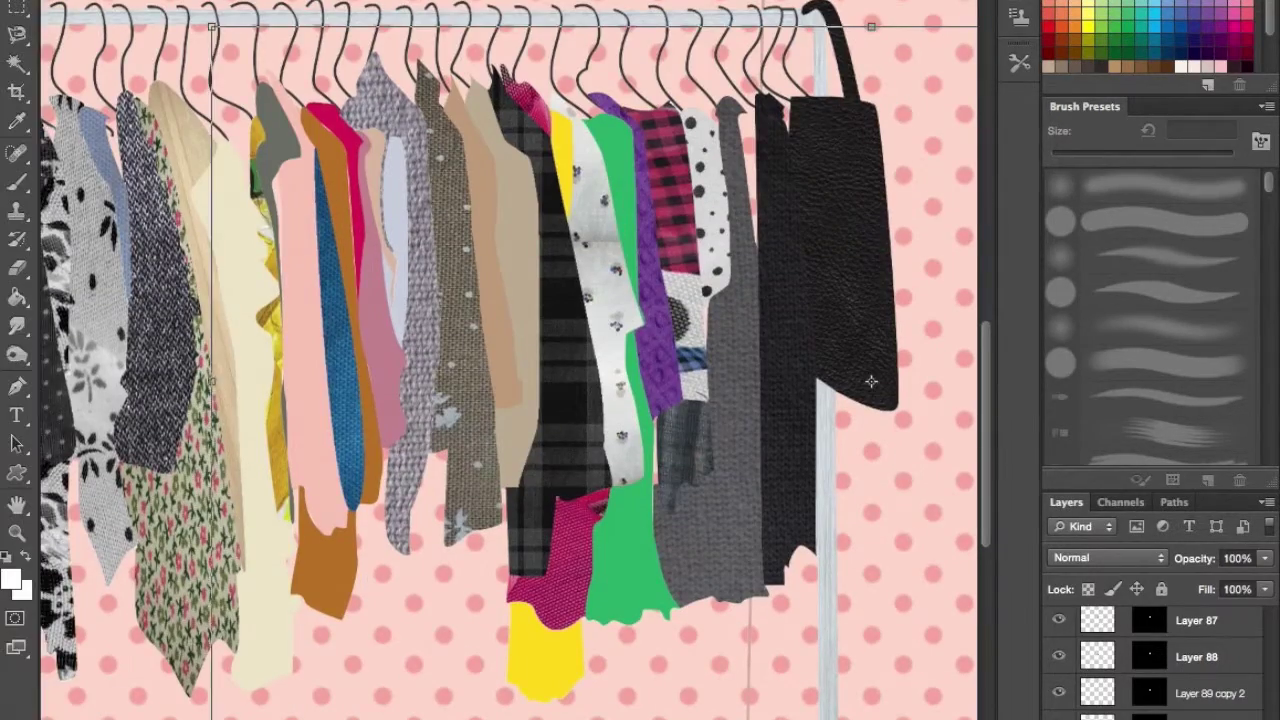
scroll(748, 380, "right", 10)
scroll(452, 487, "left", 10)
- Apply the pending transformation and zoom back in on the hanging clothes
key("z")
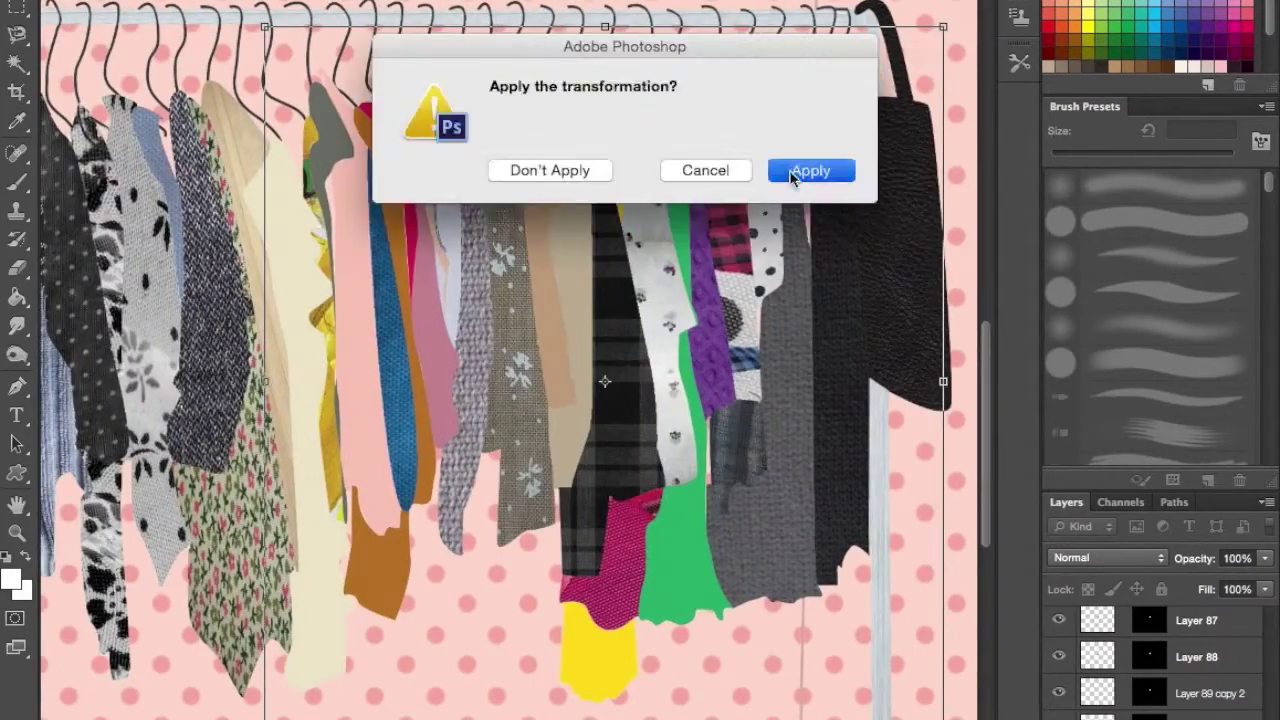
left_click(788, 171)
left_click(215, 80, "alt")
left_click(490, 412)
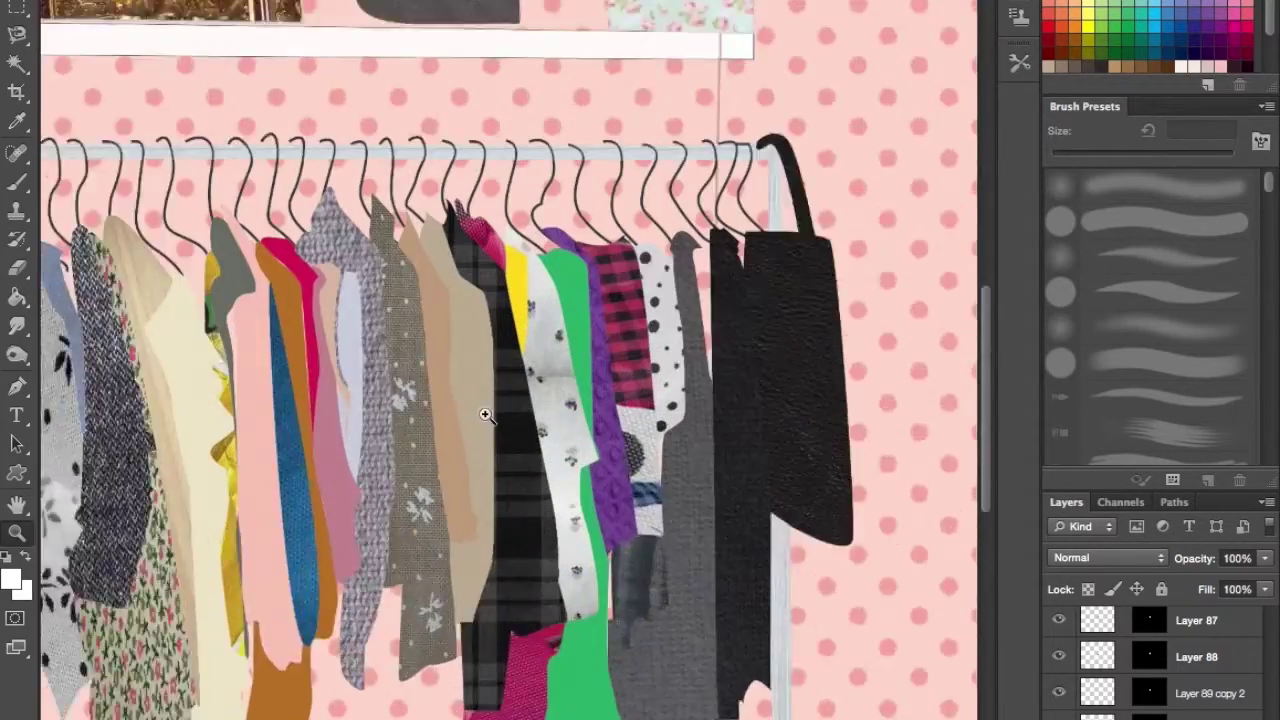
left_click(459, 361)
scroll(393, 279, "down", 2)
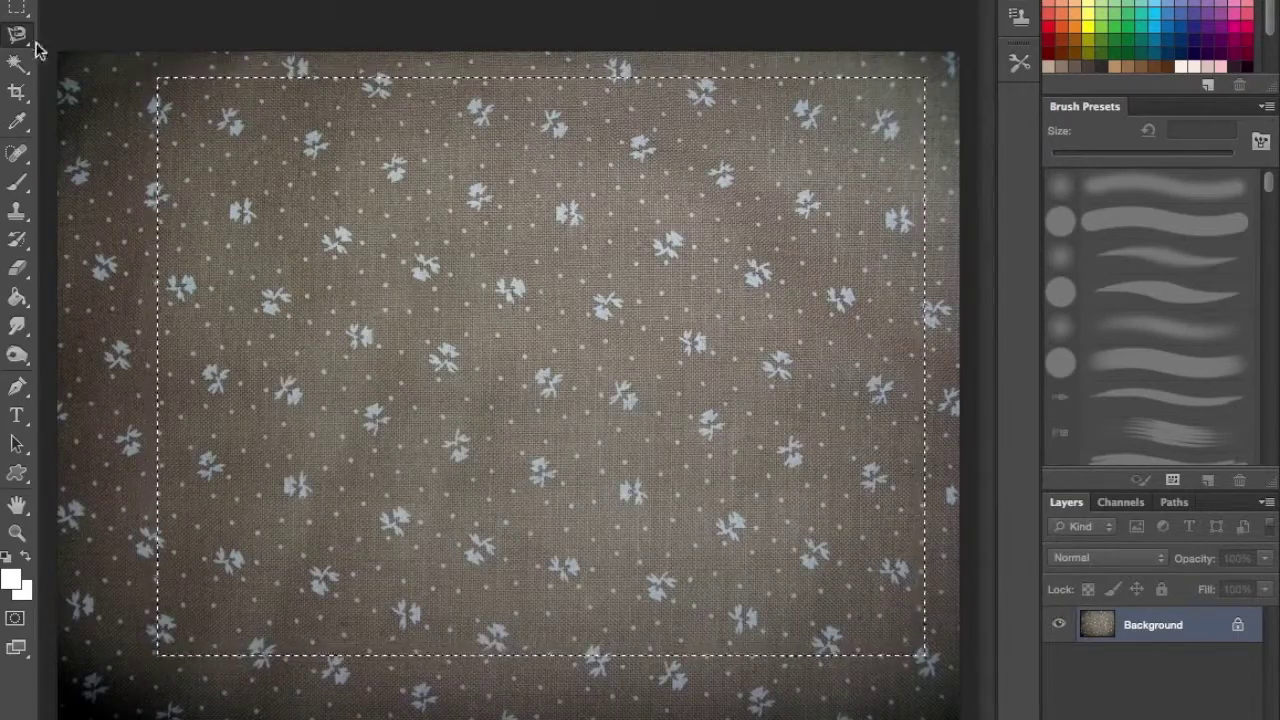
- Close the grey floral image without saving and copy a large area of the pink fabric
left_click(18, 62)
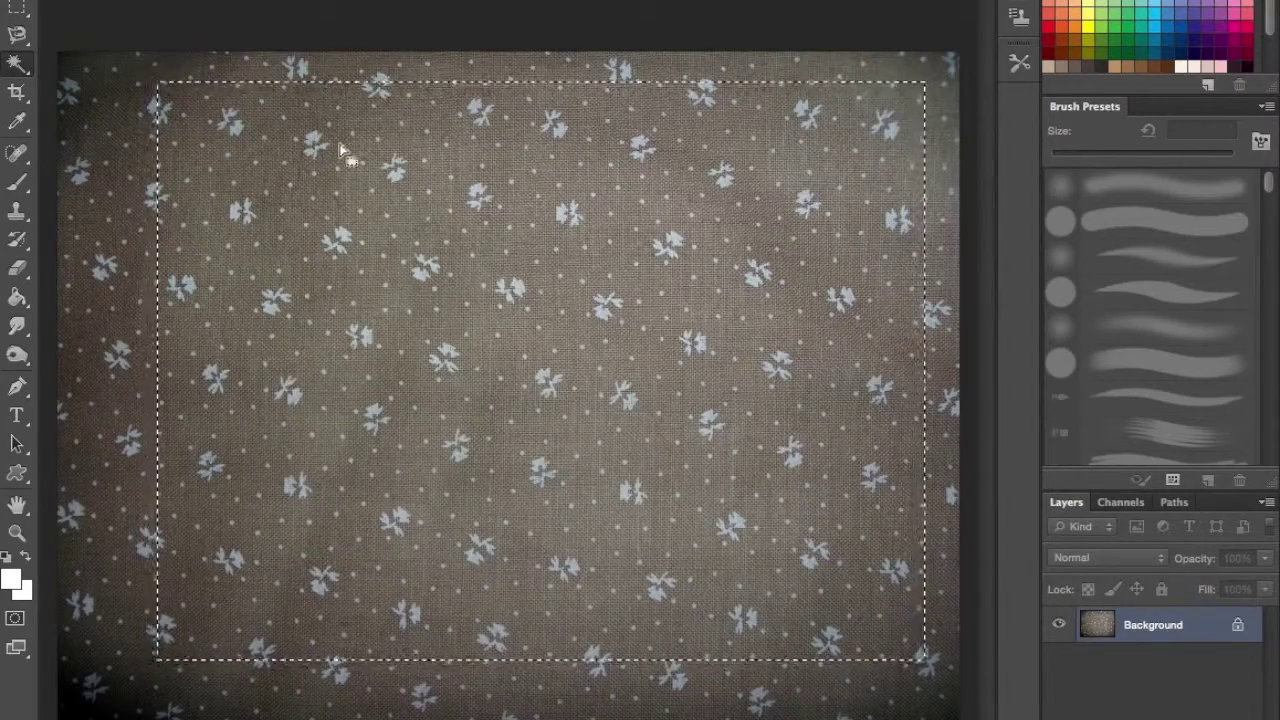
key("ctrl+w")
left_click(548, 176)
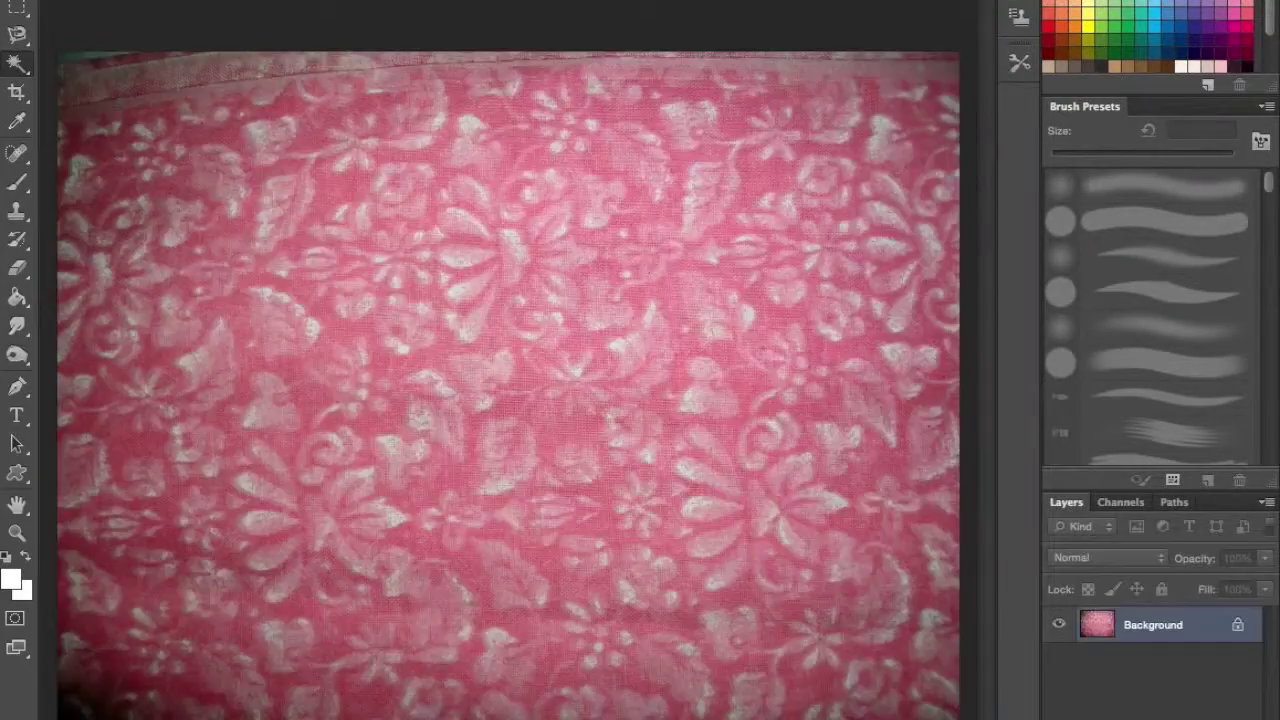
left_click_drag(60, 94, 1000, 651)
key("ctrl+c")
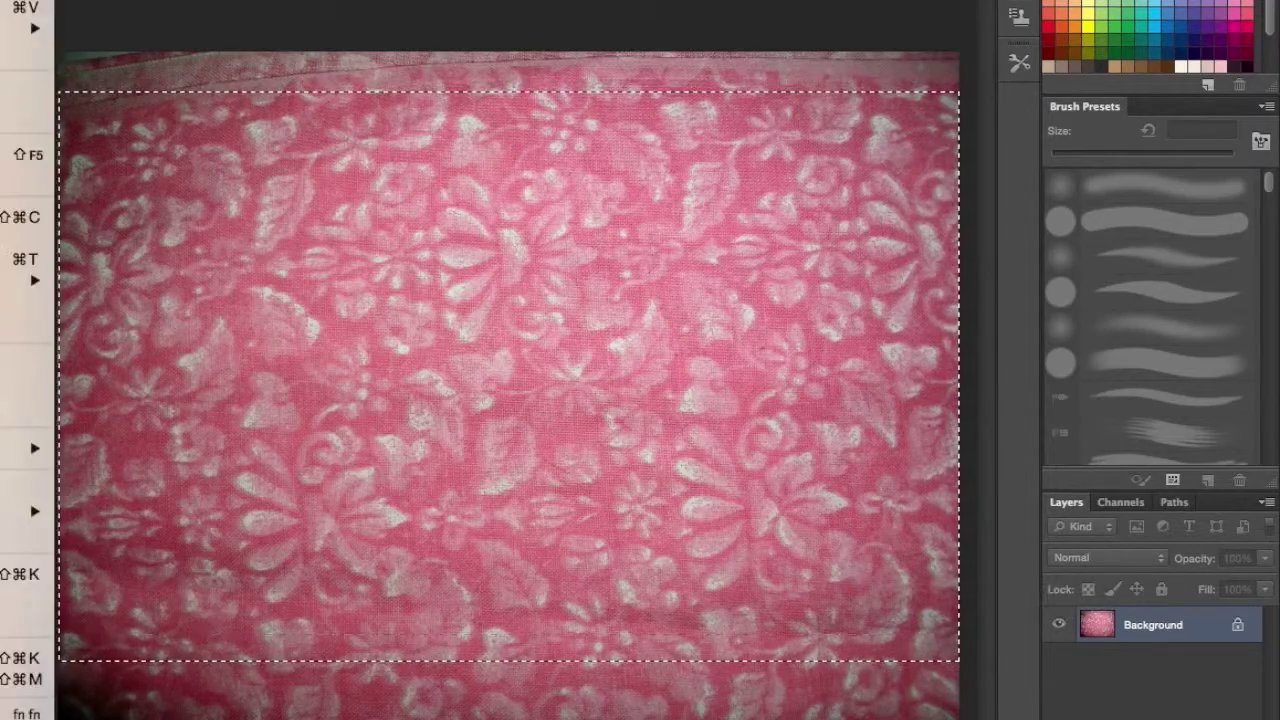
- Paste the pink floral fabric into the tan garment, stretch it taller, then lasso the beige neighbour
key("ctrl+Tab")
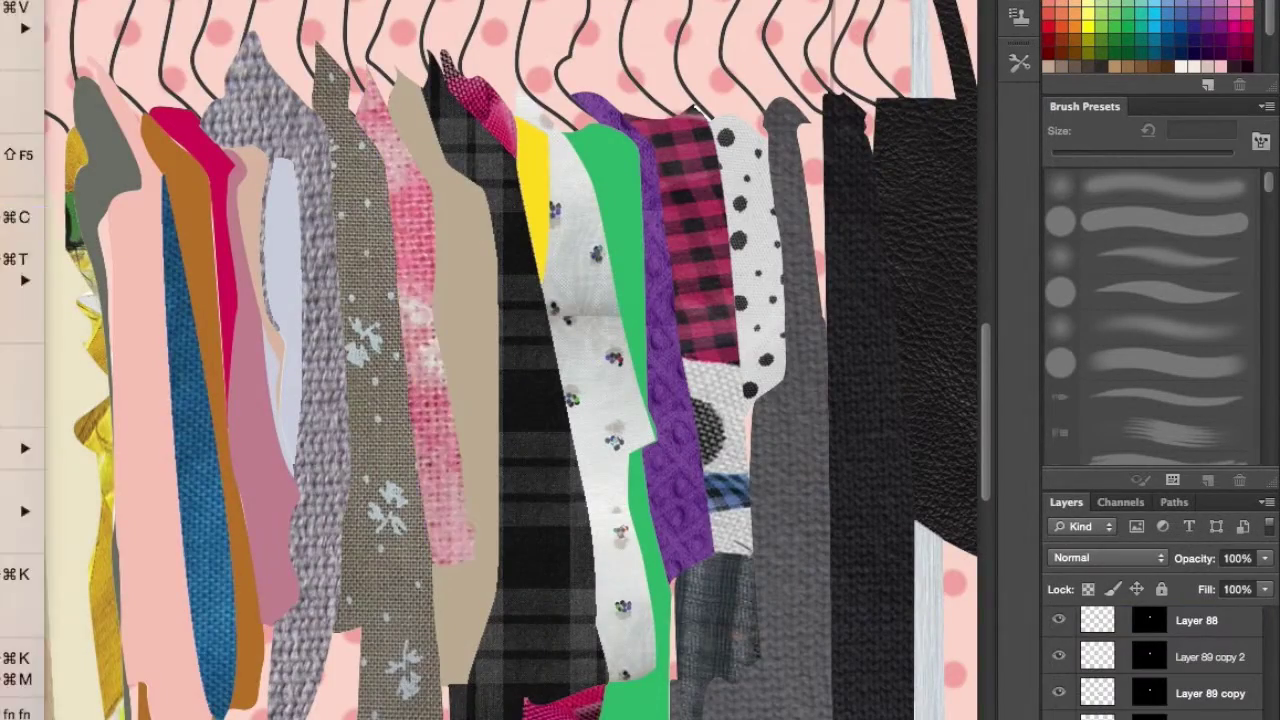
scroll(543, 586, "down", 10)
mouse_move(543, 586)
left_mouse_down()
mouse_move(608, 78)
mouse_move(148, 560)
left_mouse_up()
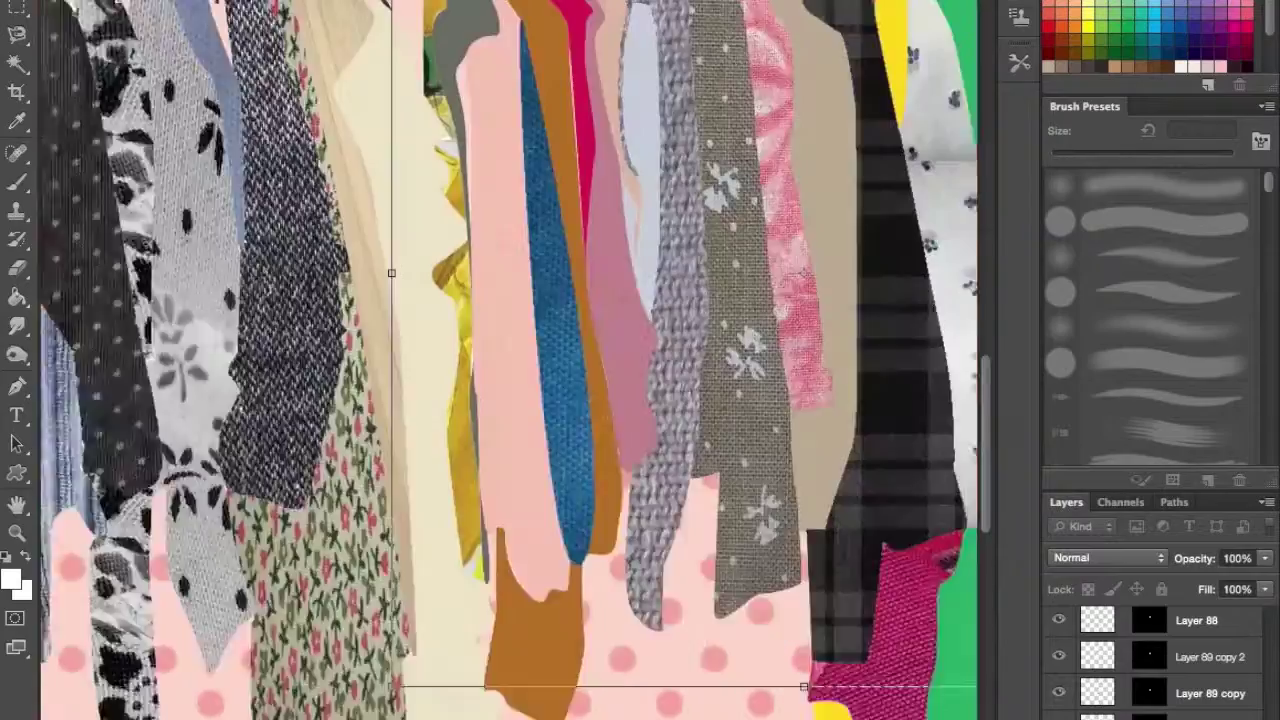
left_click_drag(148, 560, 20, 75)
key("ctrl+0")
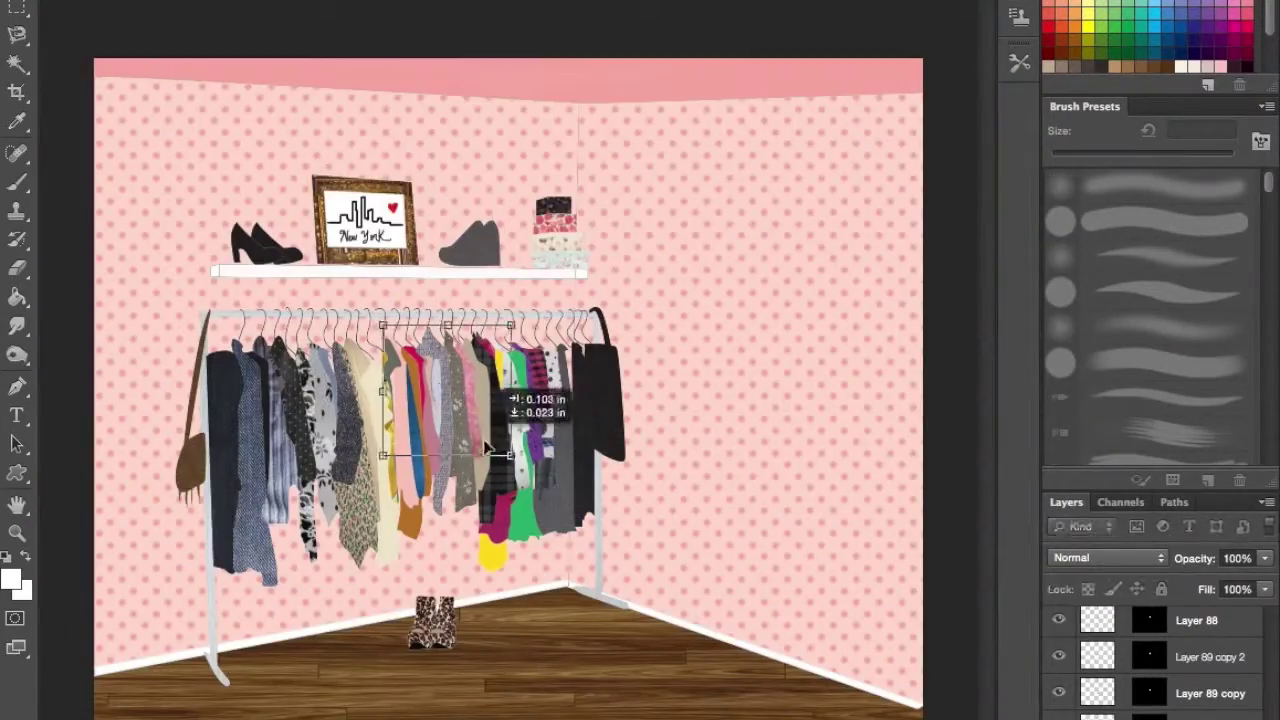
left_click(398, 343)
key("l")
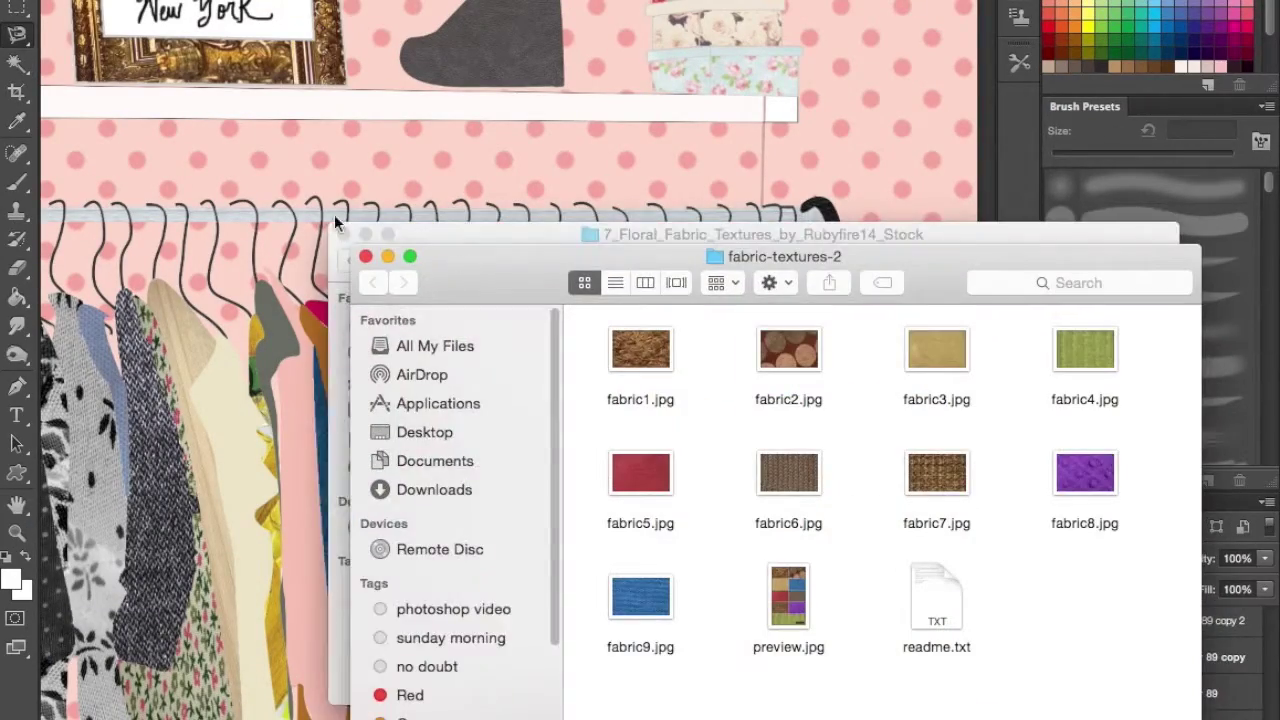
left_click(789, 352)
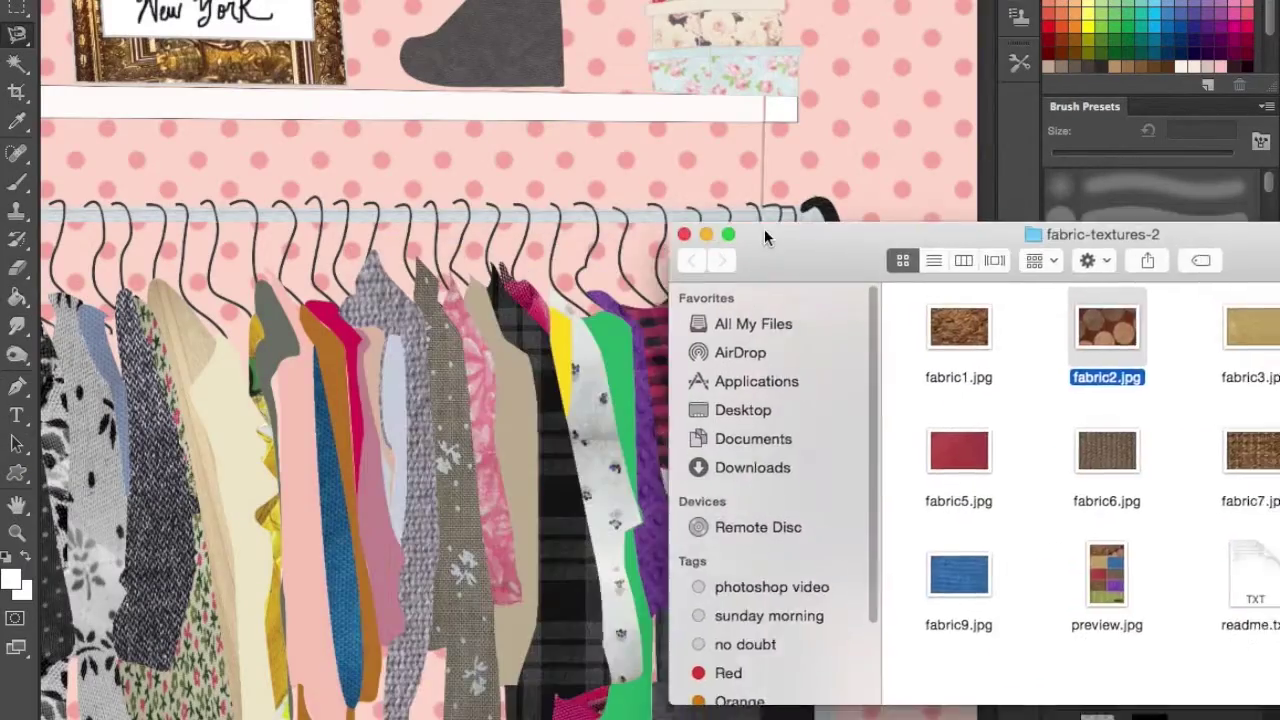
- Select fabric2.jpg and fabric6.jpg in fabric-textures-2 and drag fabric2.jpg out
left_click_drag(809, 362, 745, 311)
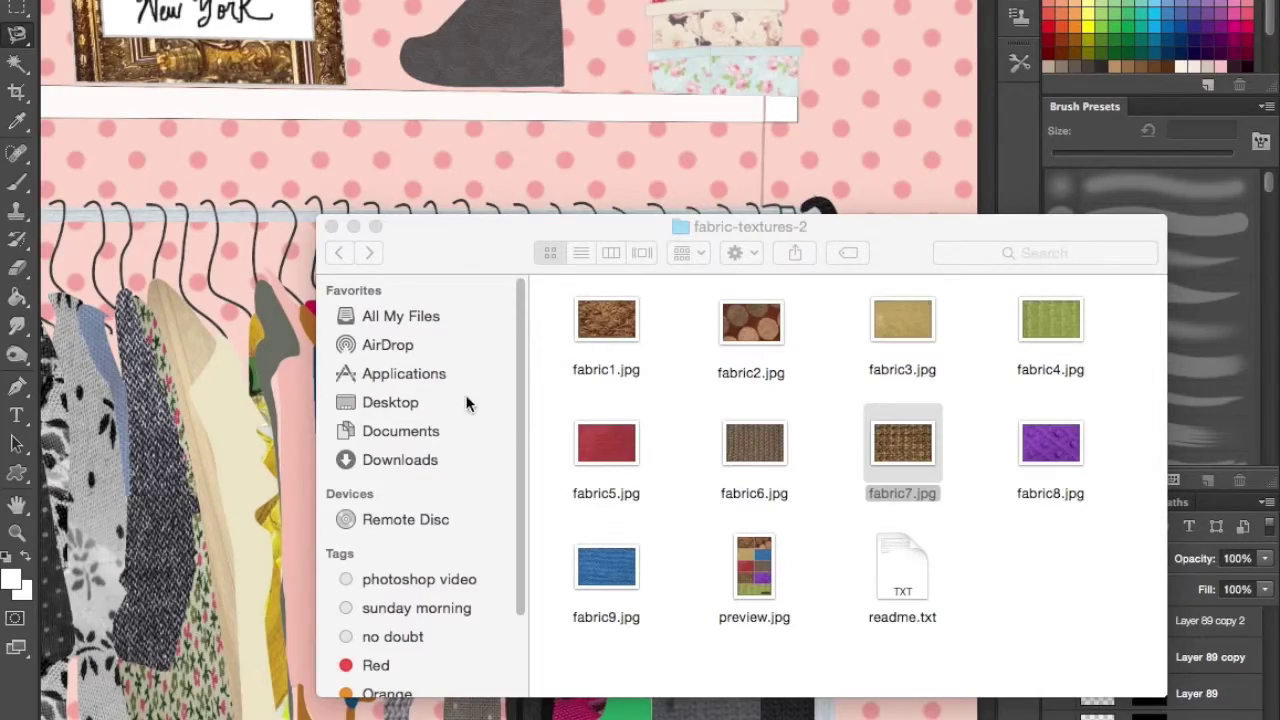
left_click(754, 443)
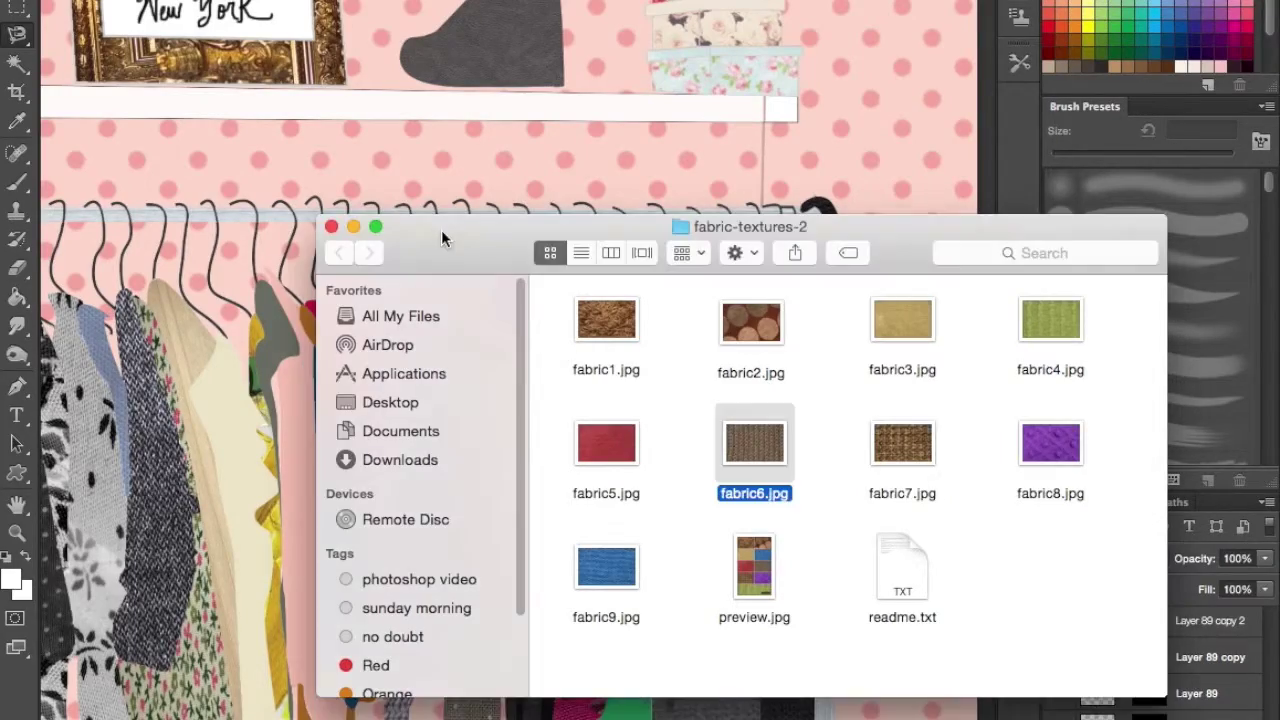
left_click_drag(443, 222, 484, 211)
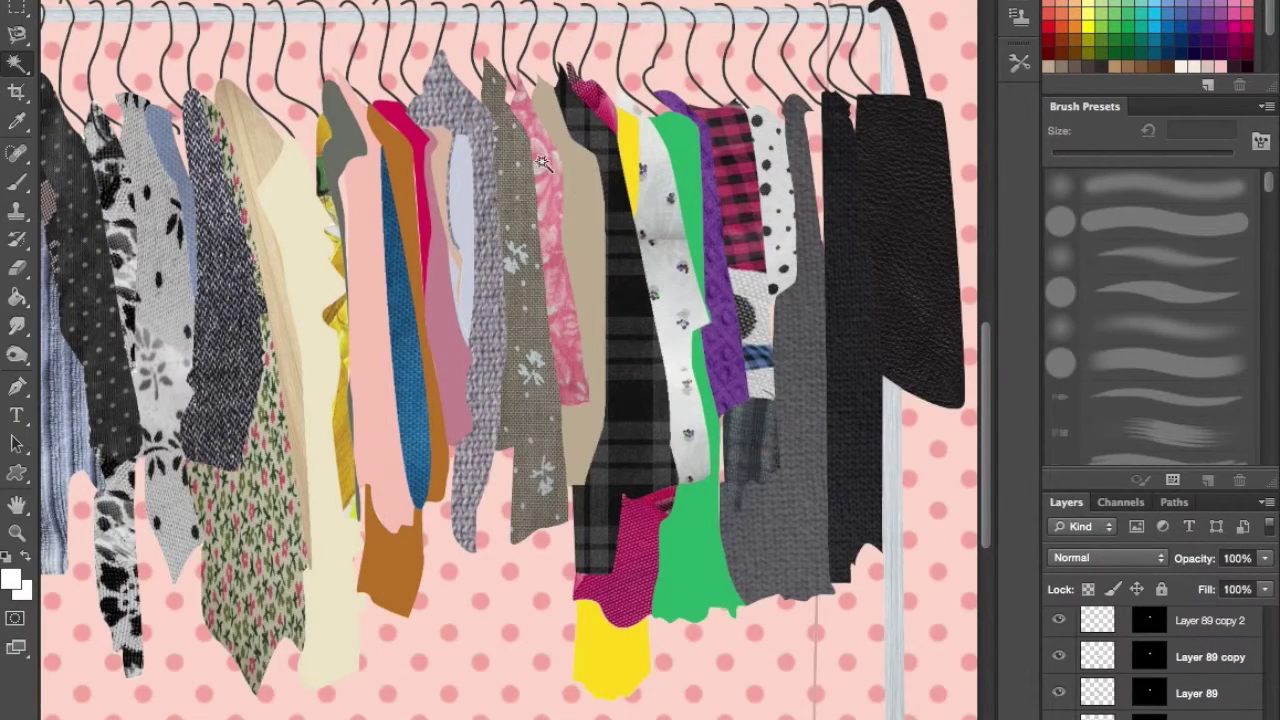
- Paste the green-gold knit into the beige garment and narrow it from the left side
left_click(551, 188)
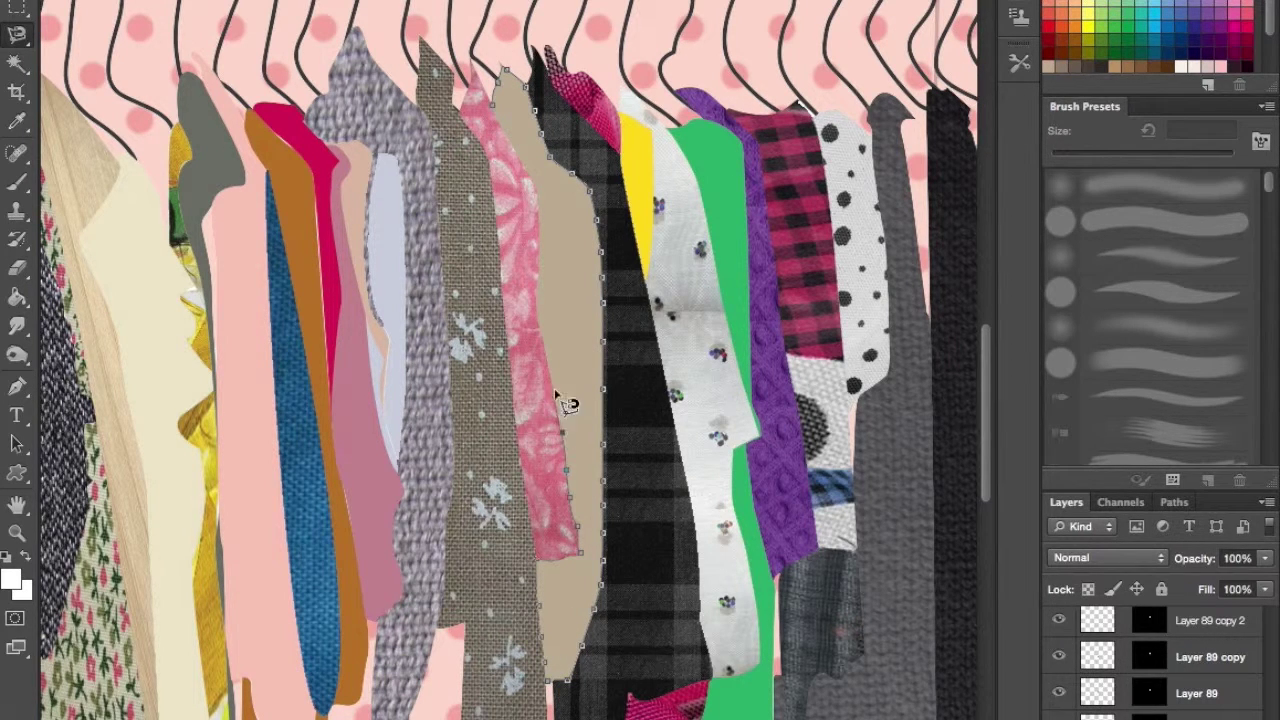
key("ctrl+shift+alt+v")
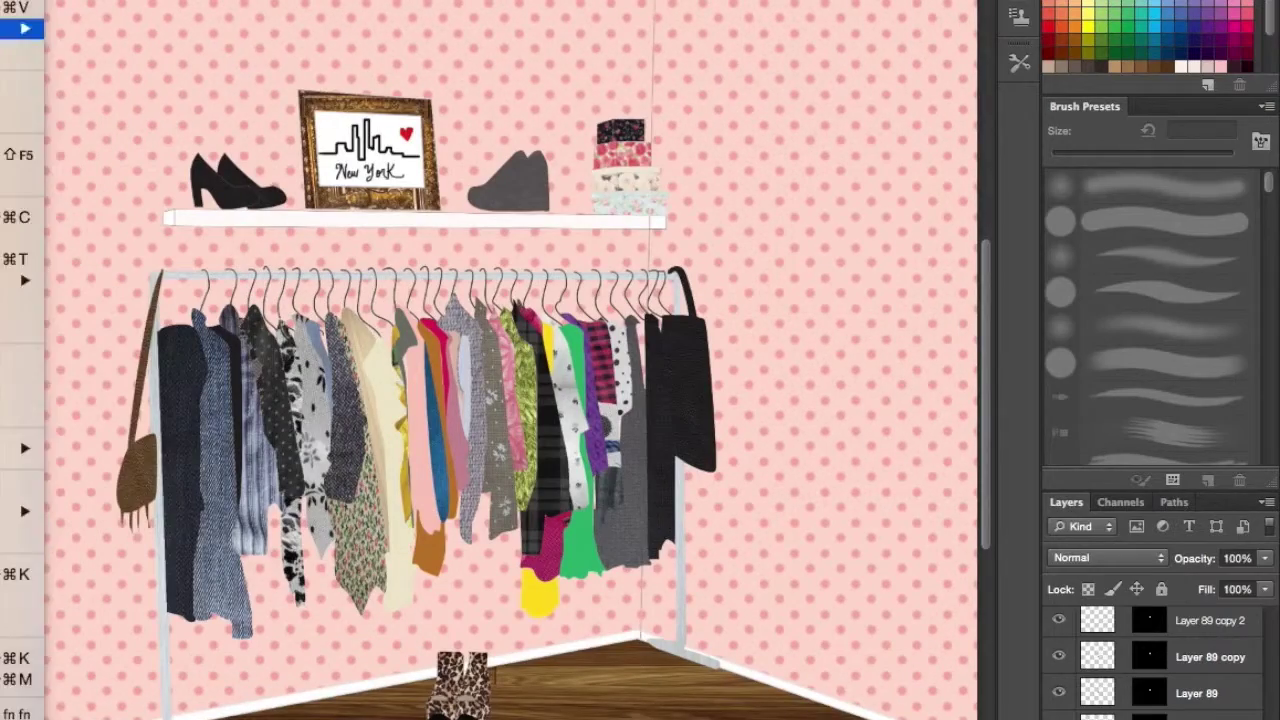
key("ctrl+t")
left_click_drag(54, 548, 385, 550)
key("z")
left_click(811, 169)
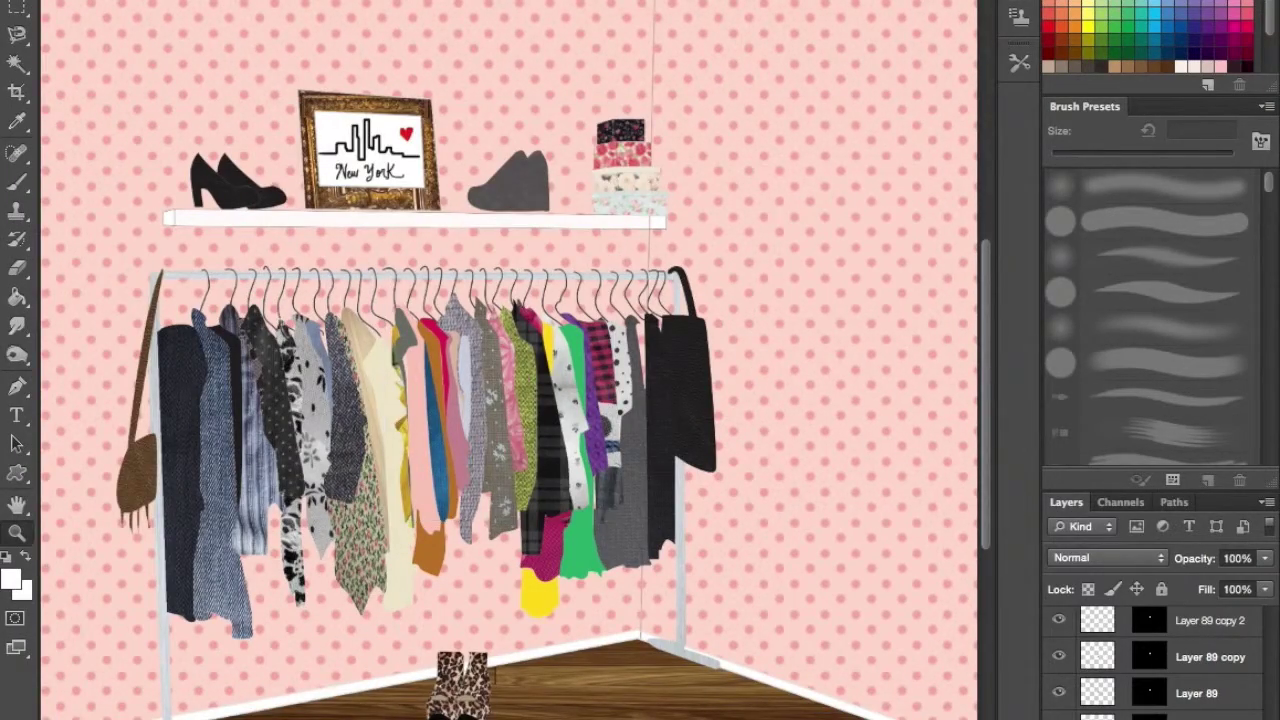
- Re-transform the green fabric, stretching it down and adjusting both sides to fit the garment
left_click(551, 327)
key("ctrl+t")
left_click_drag(469, 610, 484, 695)
left_click_drag(295, 390, 227, 412)
left_click_drag(642, 390, 604, 408)
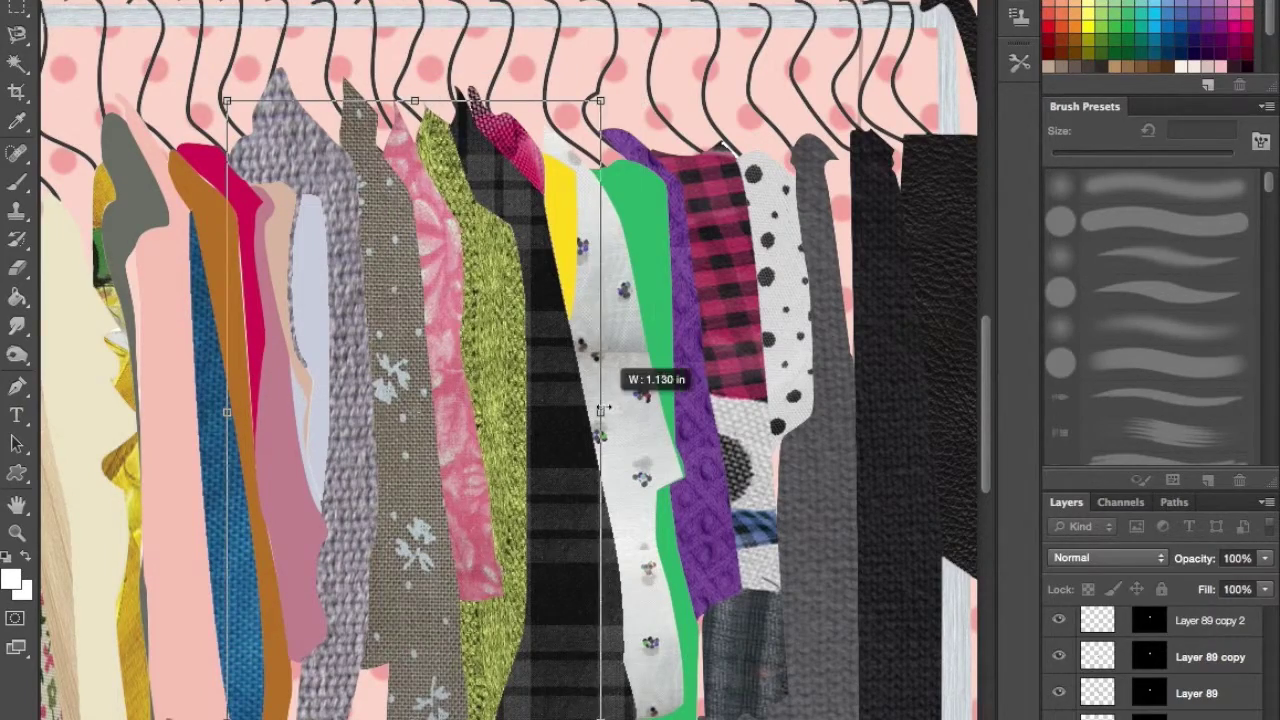
left_click(450, 118, "alt")
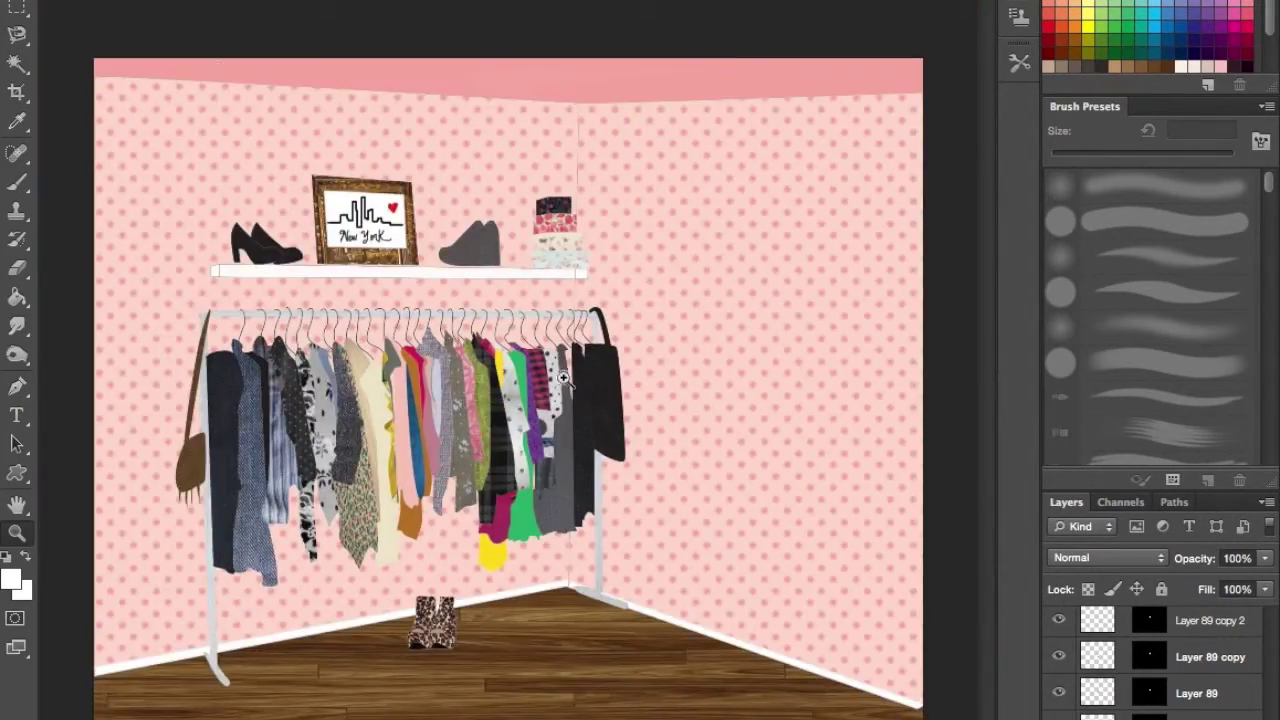
left_click(564, 378)
- Paste the brown striped fabric into the lavender garment and shrink it to fit
scroll(471, 486, "left", 5)
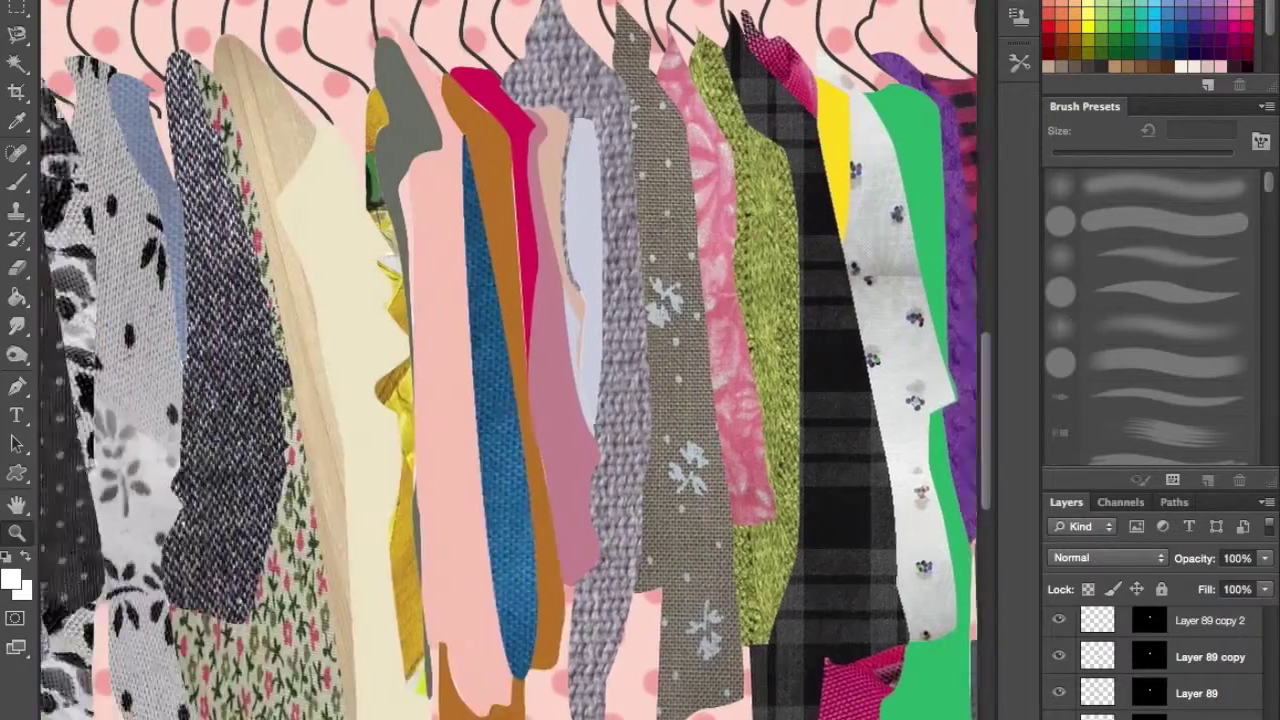
scroll(510, 360, "left", 3)
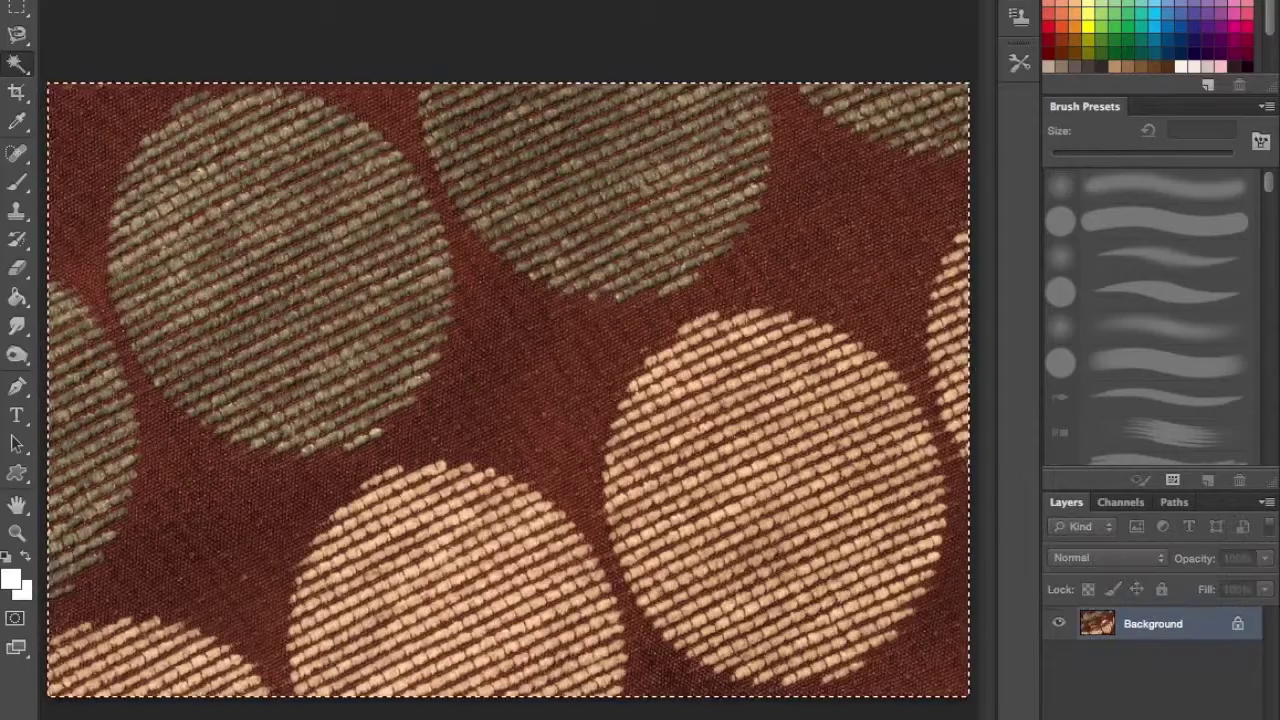
key("ctrl+t")
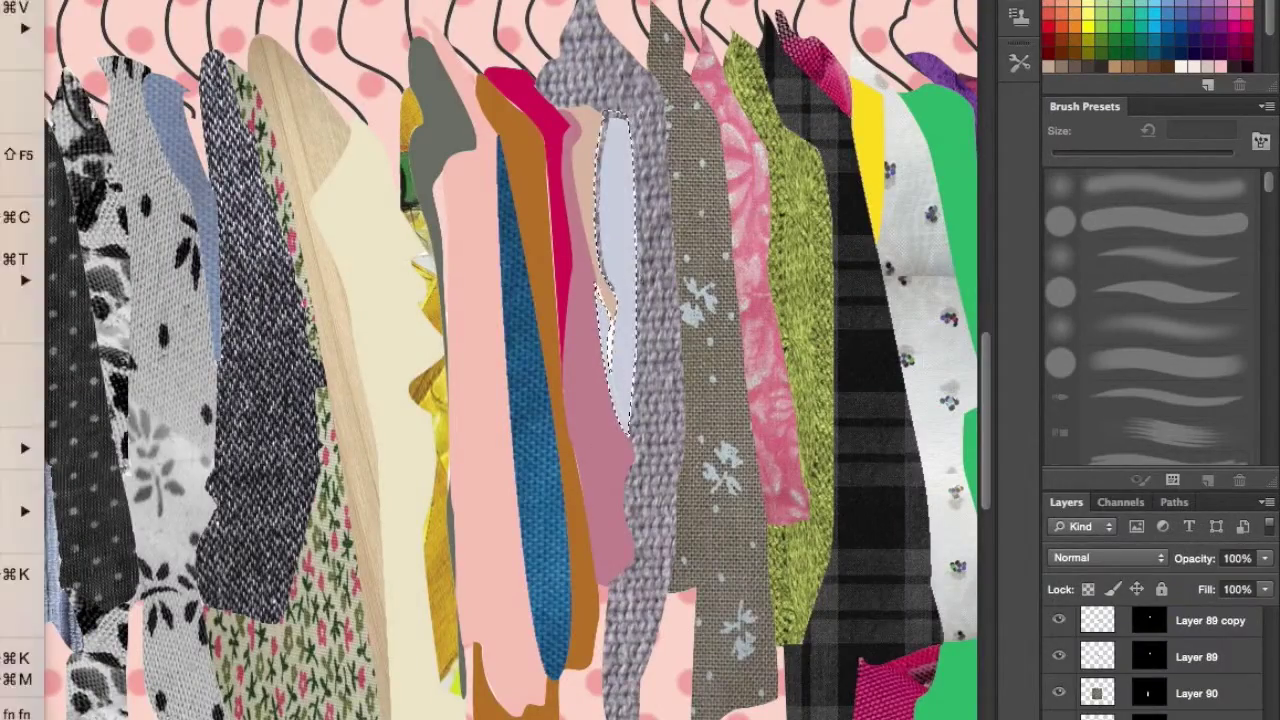
left_click(114, 46)
key("ctrl+minus")
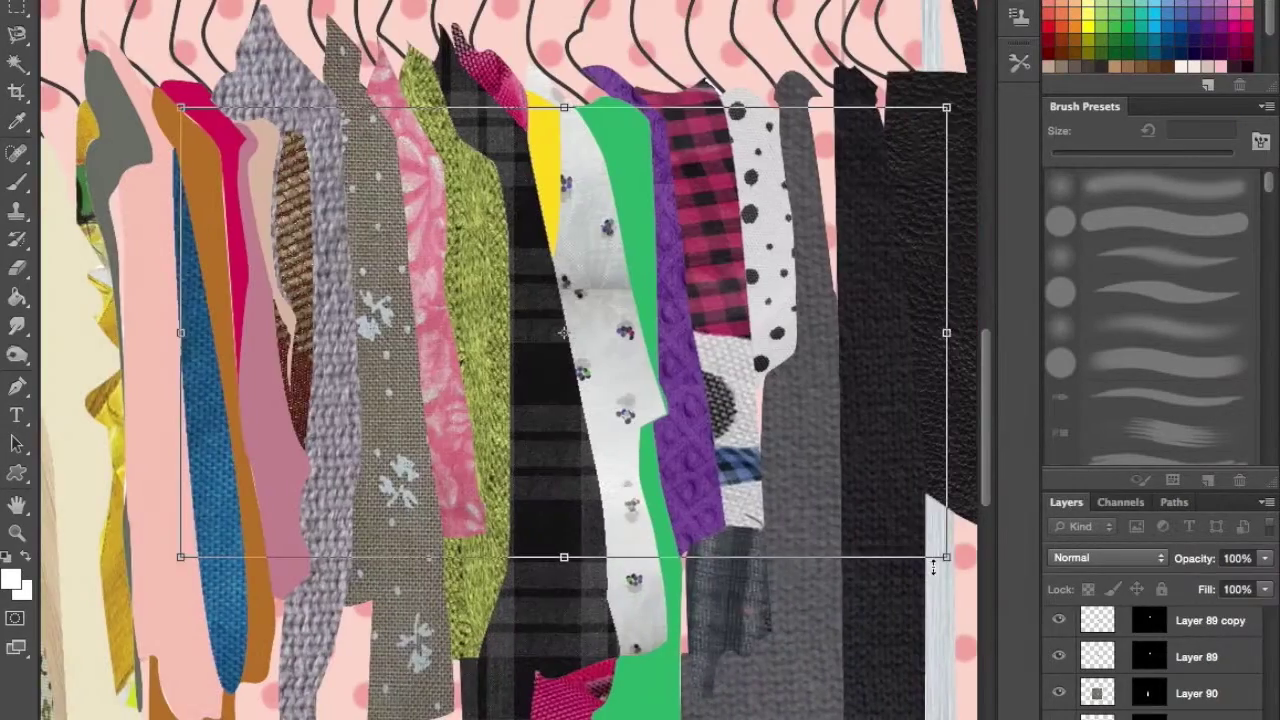
left_click_drag(933, 567, 292, 284)
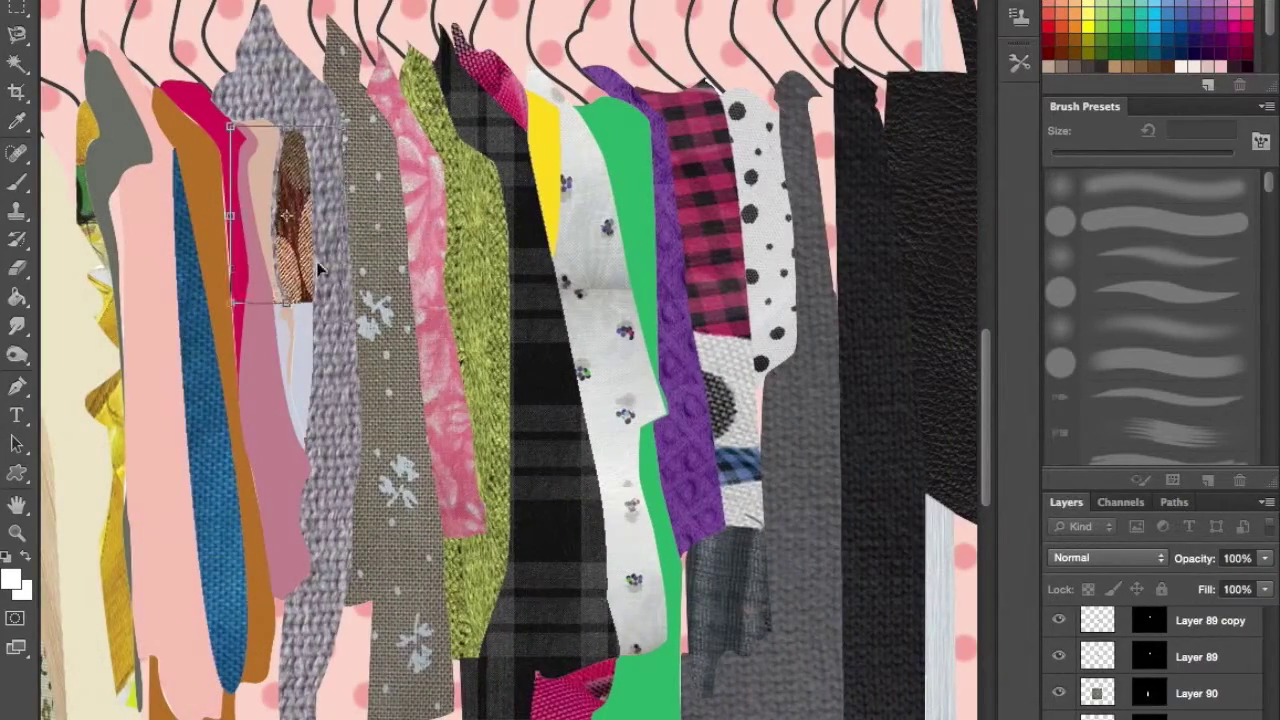
key("z")
key("Return")
left_click(503, 327, "alt")
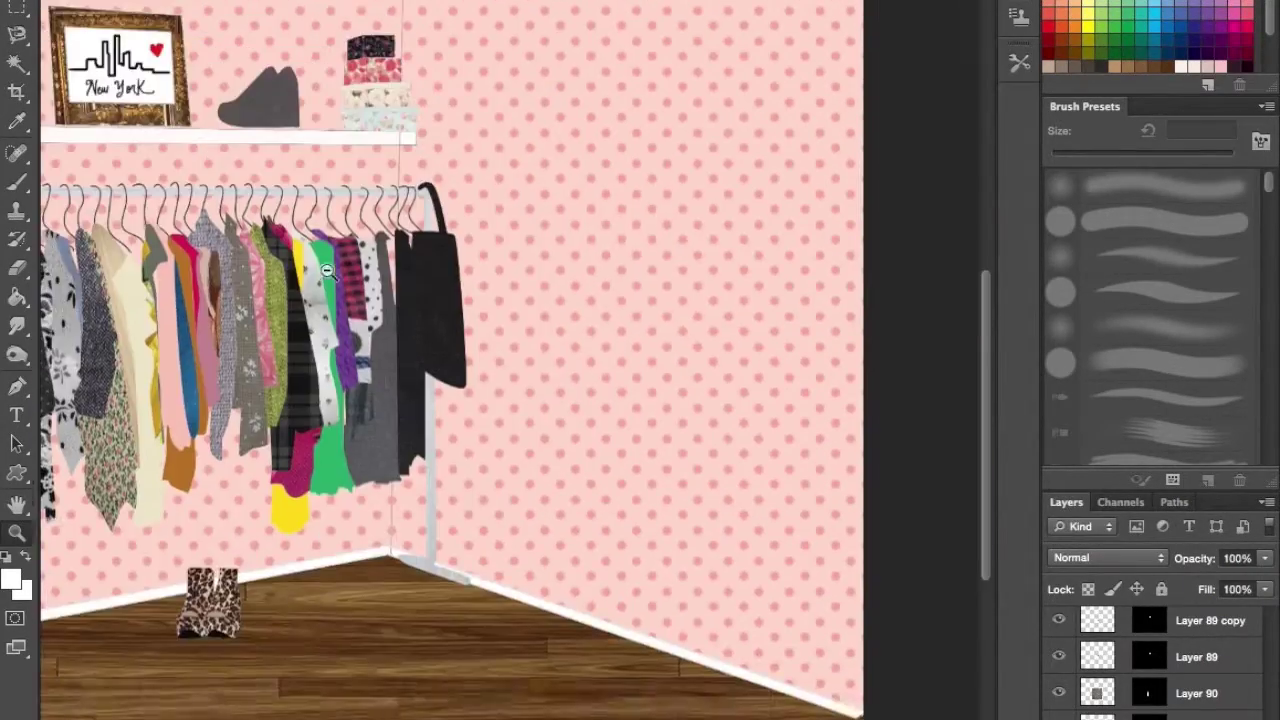
left_click(501, 292)
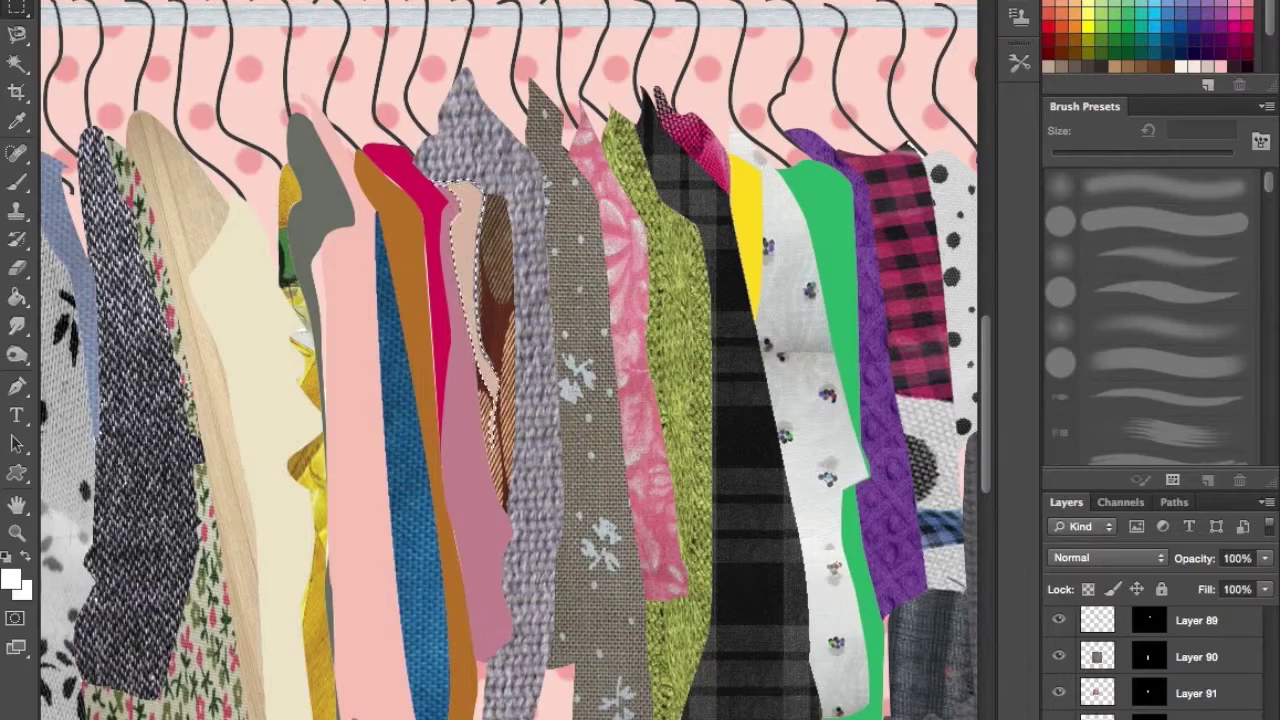
scroll(507, 93, "up", 10)
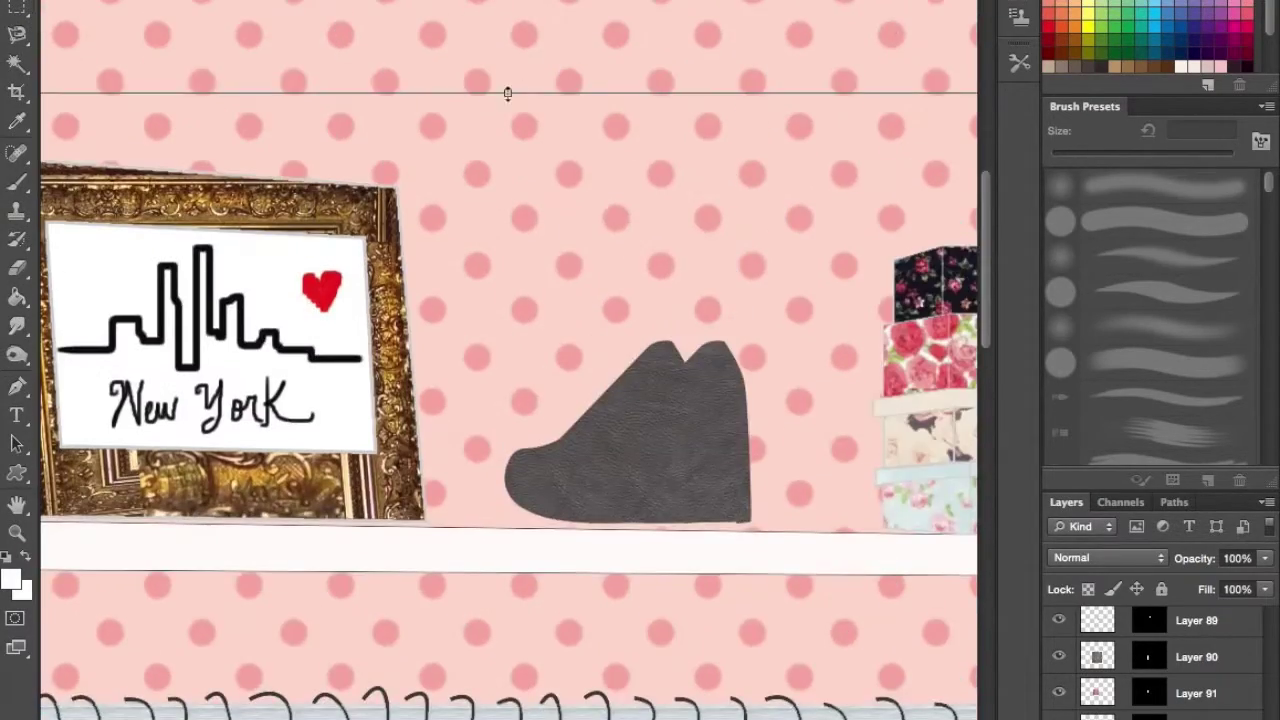
scroll(507, 93, "down", 10)
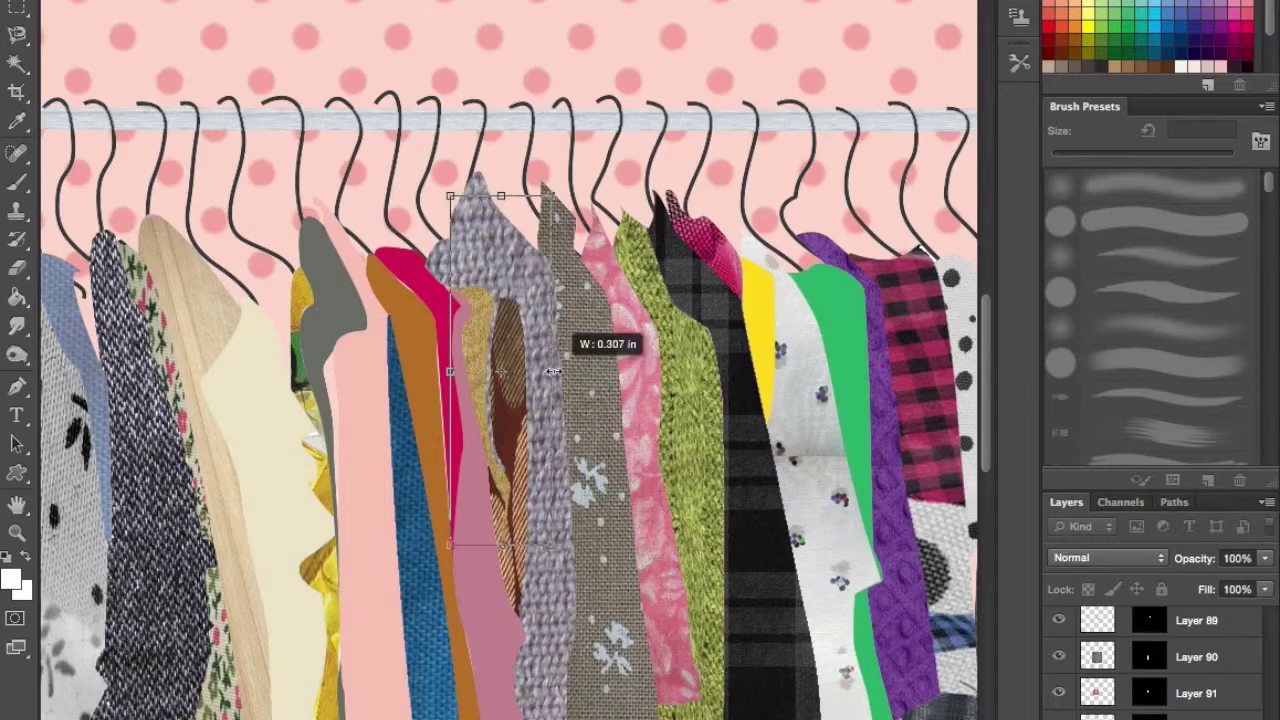
- Commit the red fabric piece's pending free transformation
key("Return")
scroll(463, 443, "down", 3)
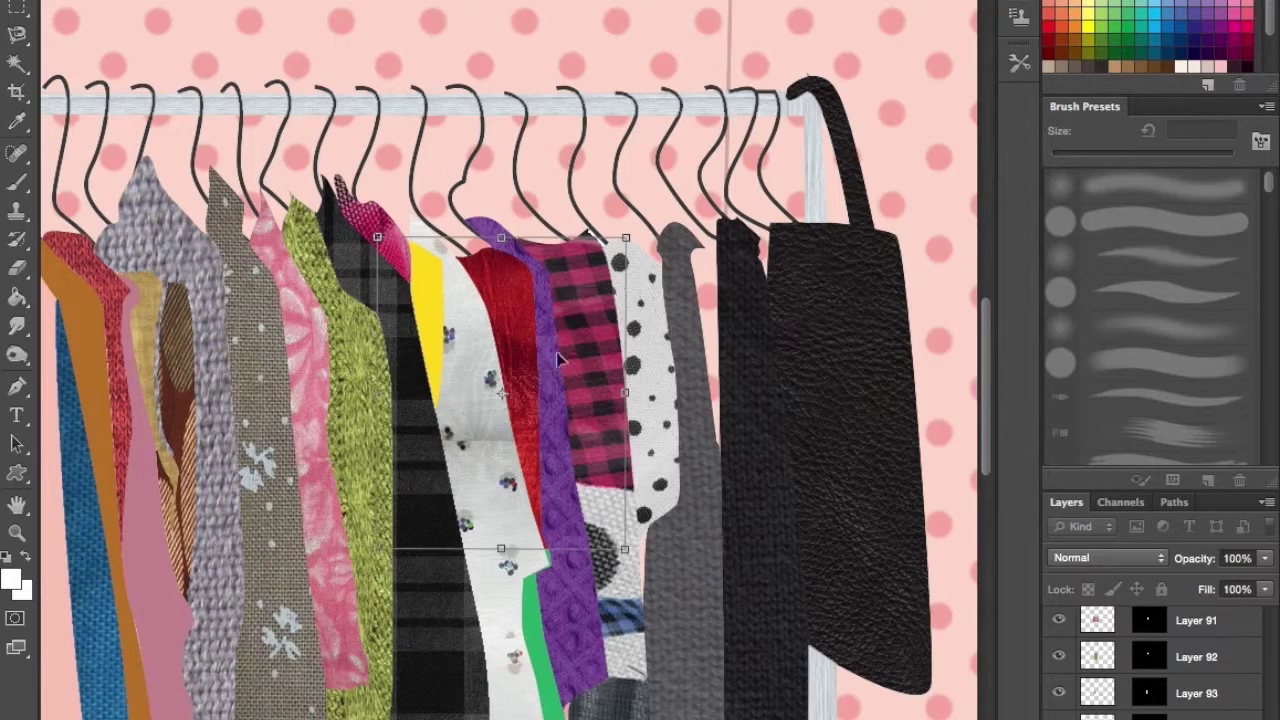
scroll(504, 399, "down", 5)
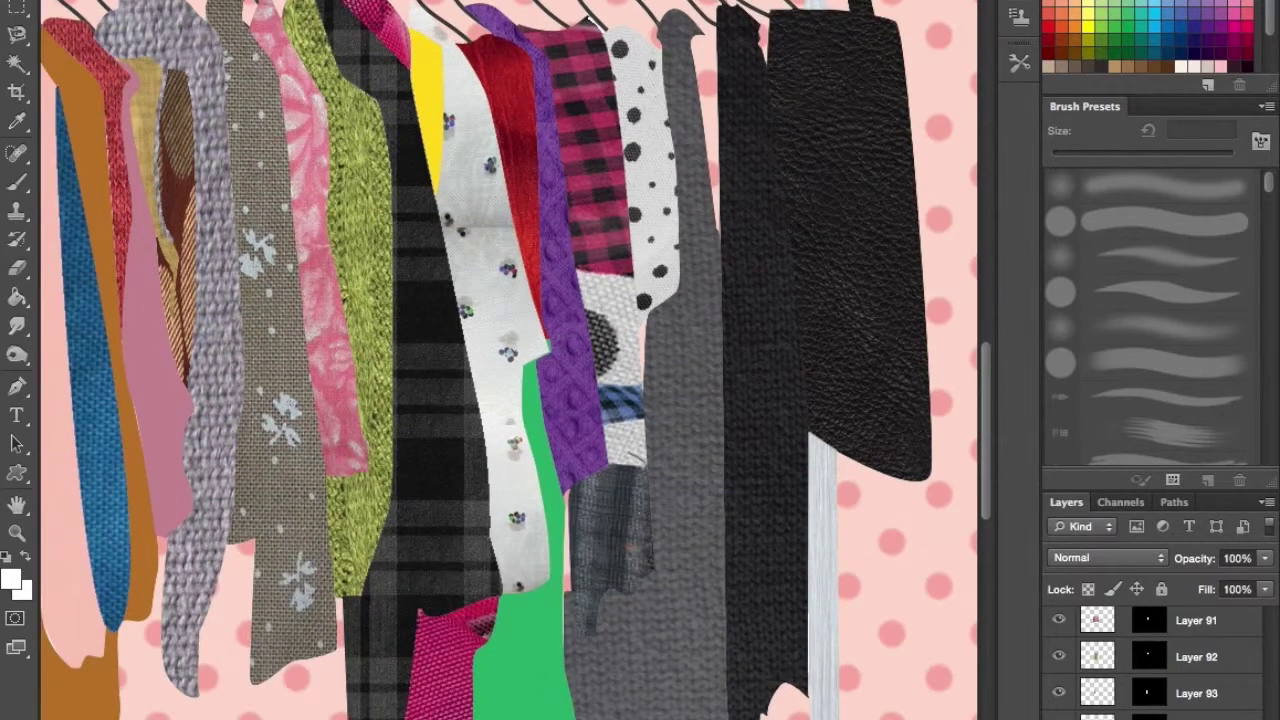
key("m")
left_click(686, 166)
- Resize the red fabric to fit its garment, then paste red knit into the green garment
left_click_drag(543, 357, 545, 400)
key("m")
left_click(800, 172)
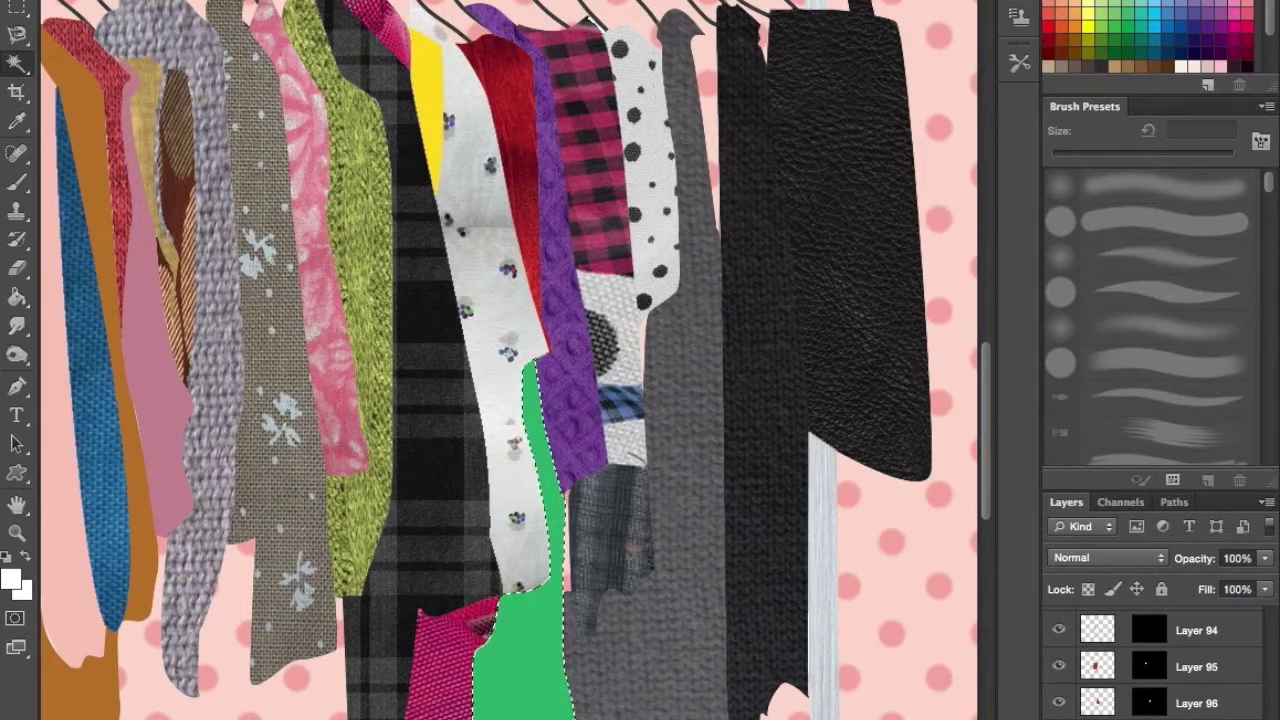
left_click(57, 46)
scroll(580, 286, "down", 5)
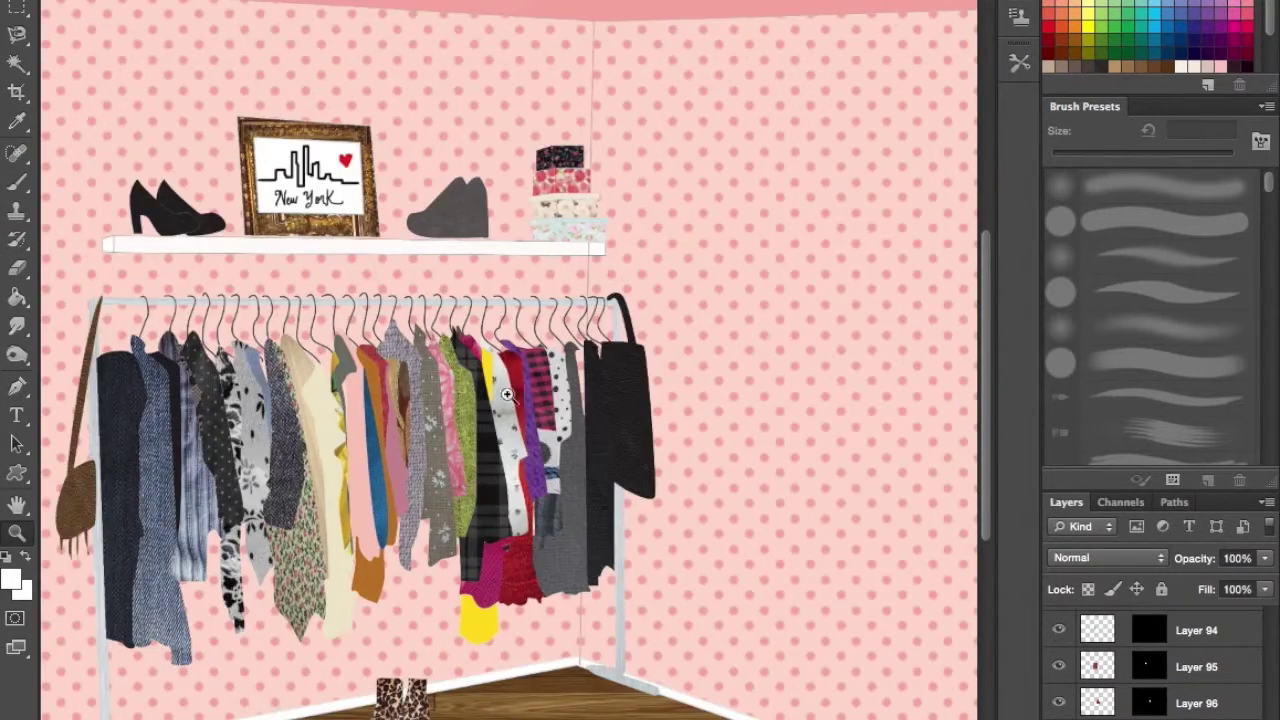
- Rotate the gold sequin piece to about -45° and settle it beneath the pink and red garments
scroll(507, 394, "up", 5)
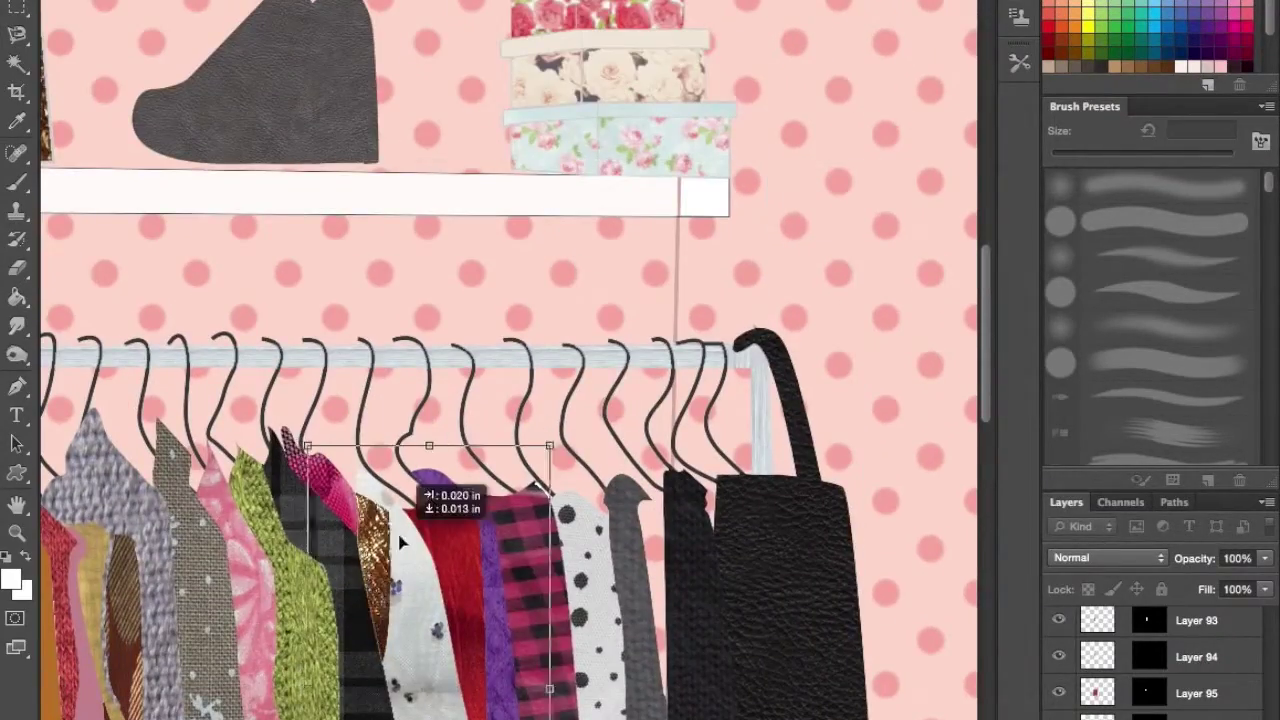
scroll(640, 255, "down", 10)
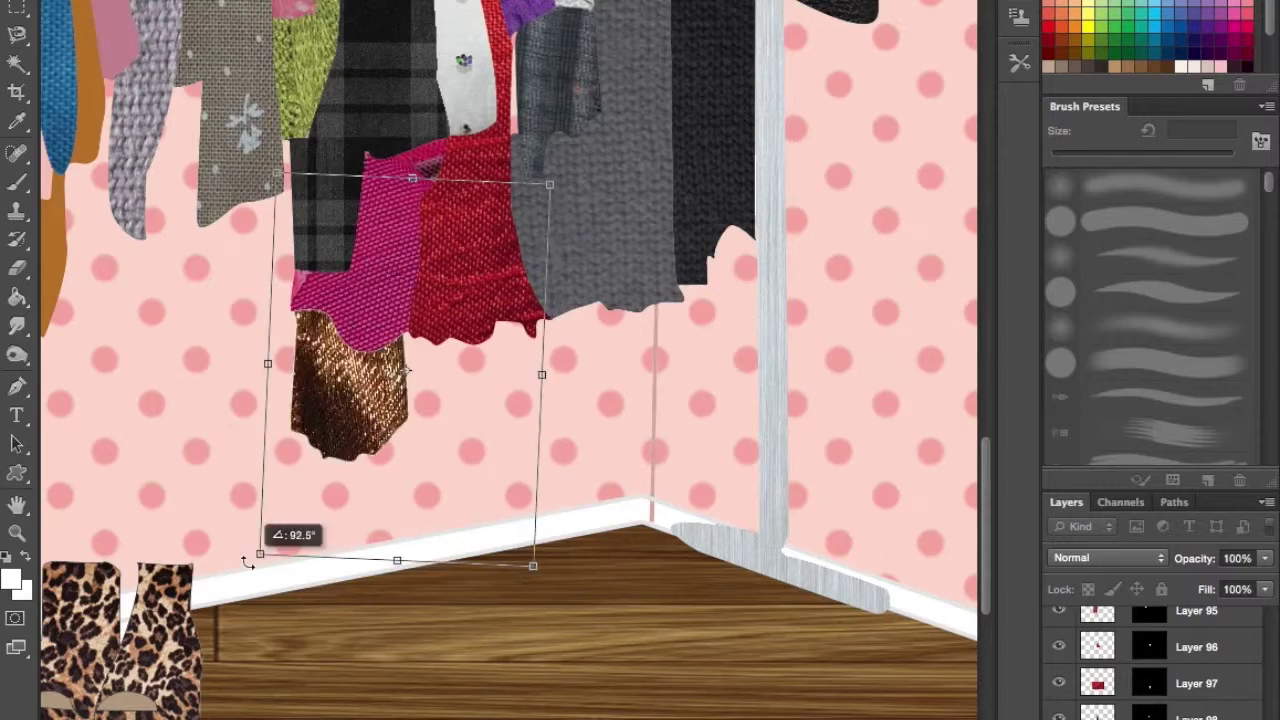
left_click_drag(248, 563, 626, 482)
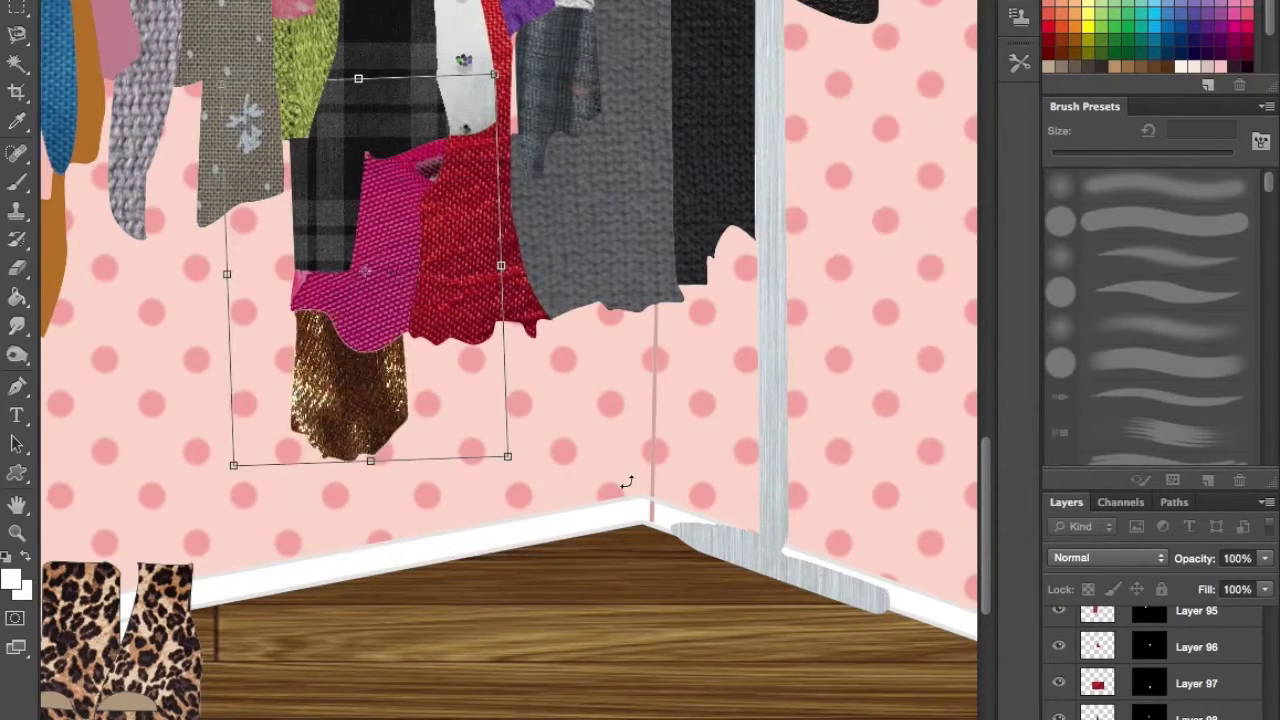
scroll(626, 482, "up", 5)
left_click_drag(432, 622, 320, 550)
left_click_drag(336, 654, 340, 660)
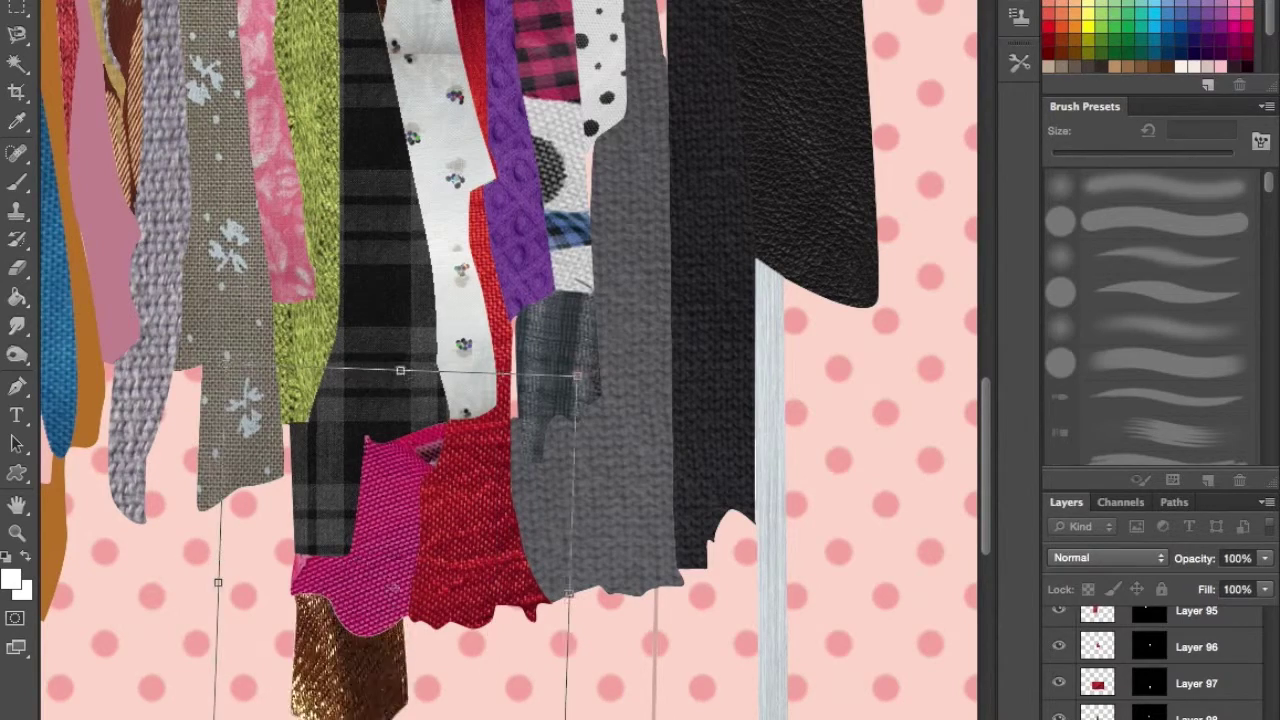
key("Return")
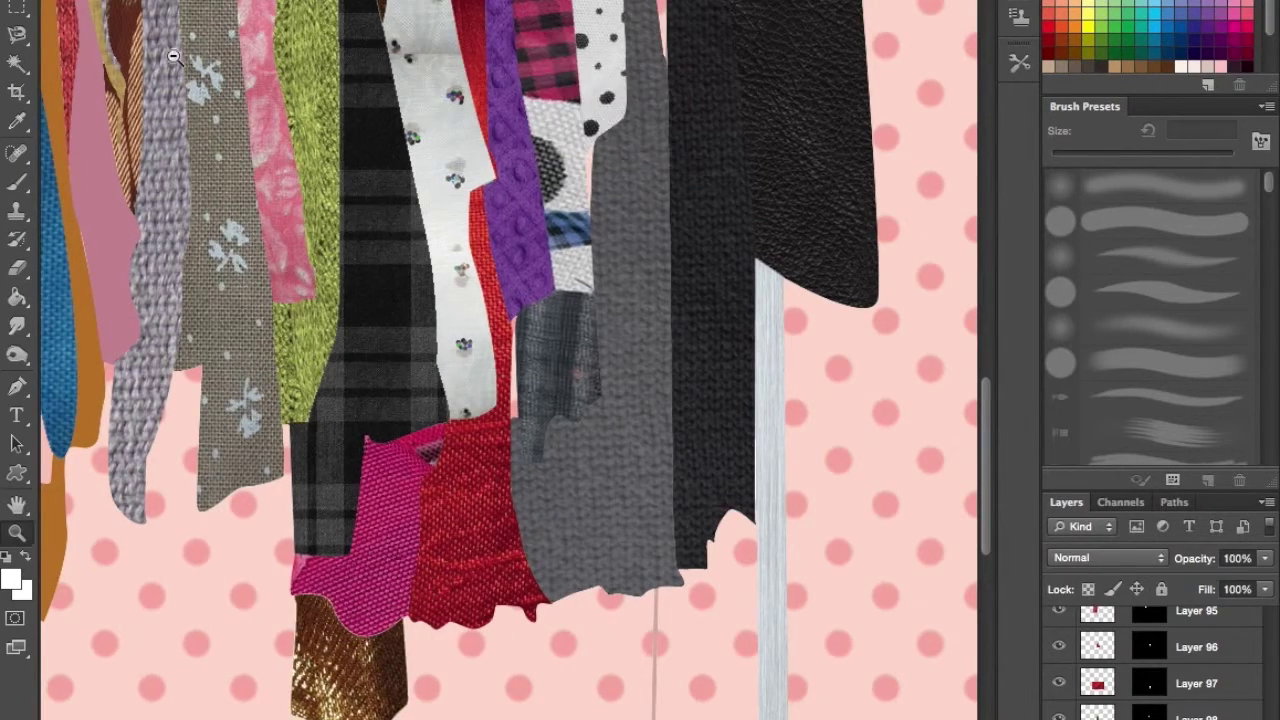
- Zoom out to check the whole closet, then zoom in on the hanging garments
key("ctrl+0")
key("ctrl+plus")
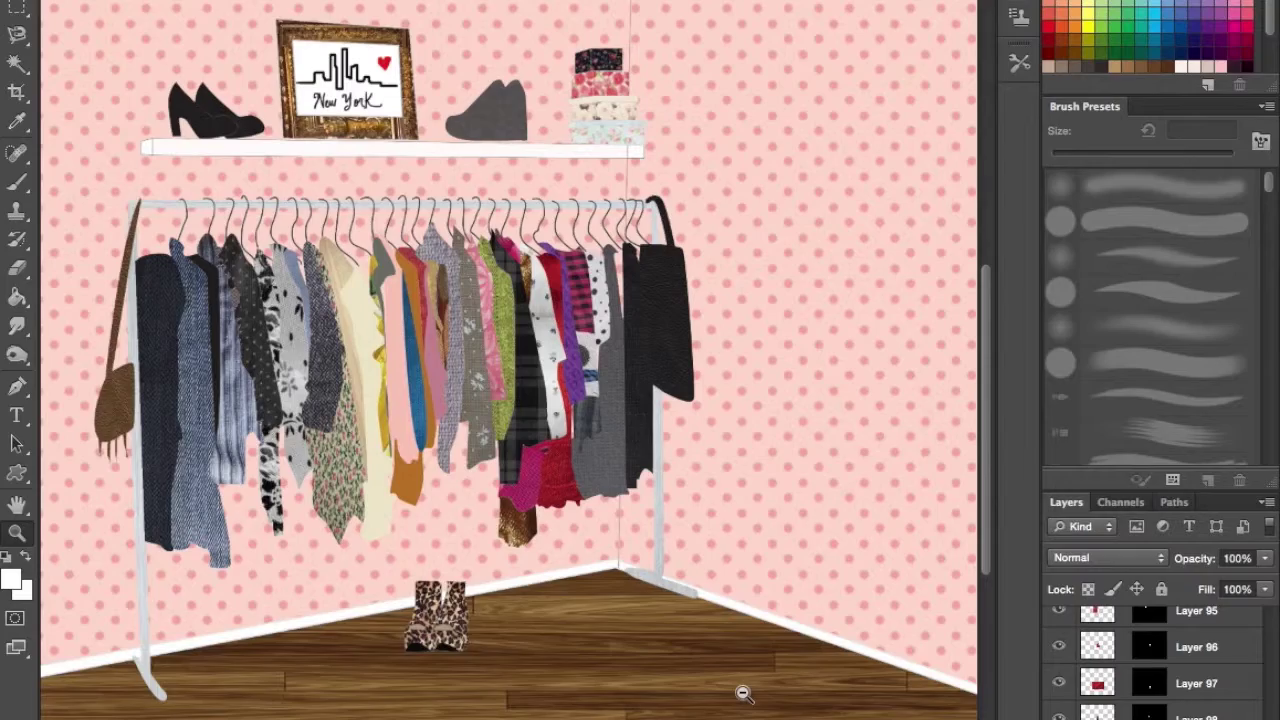
left_click(618, 368, "alt")
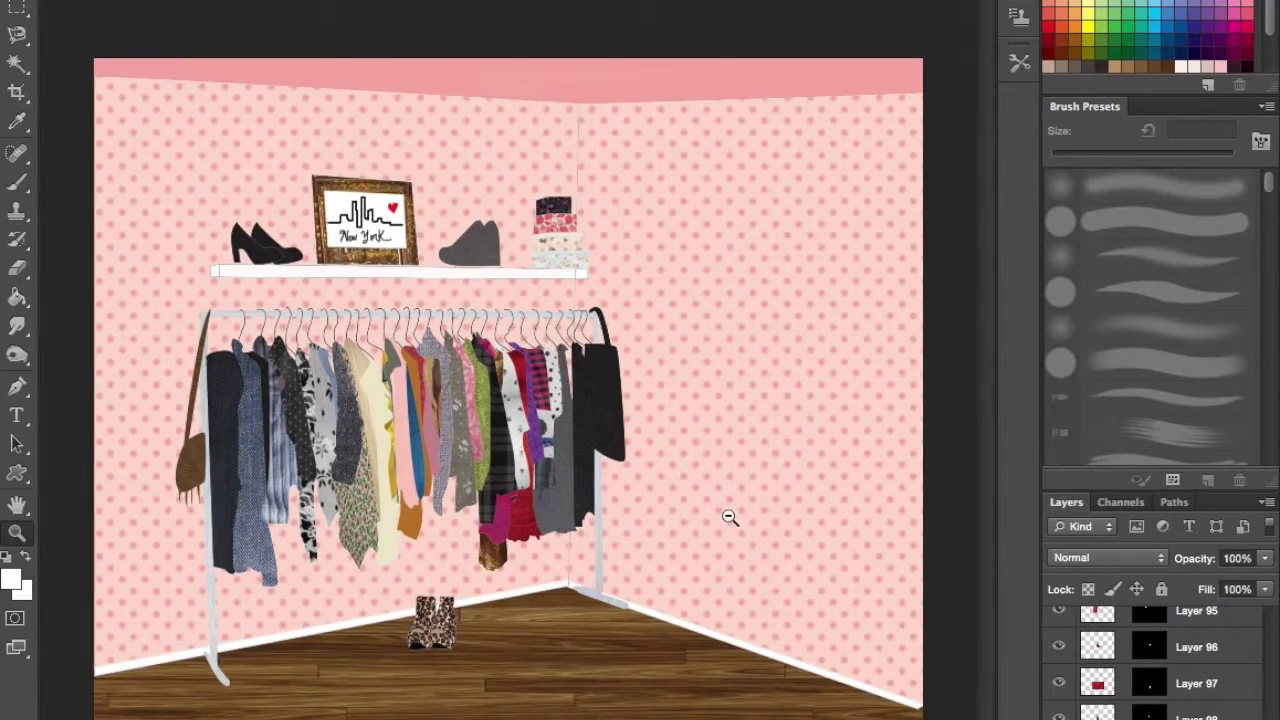
left_click(686, 377)
- Paste the magenta sparkly fabric into the pink garment and shrink it to fit
left_click(686, 377)
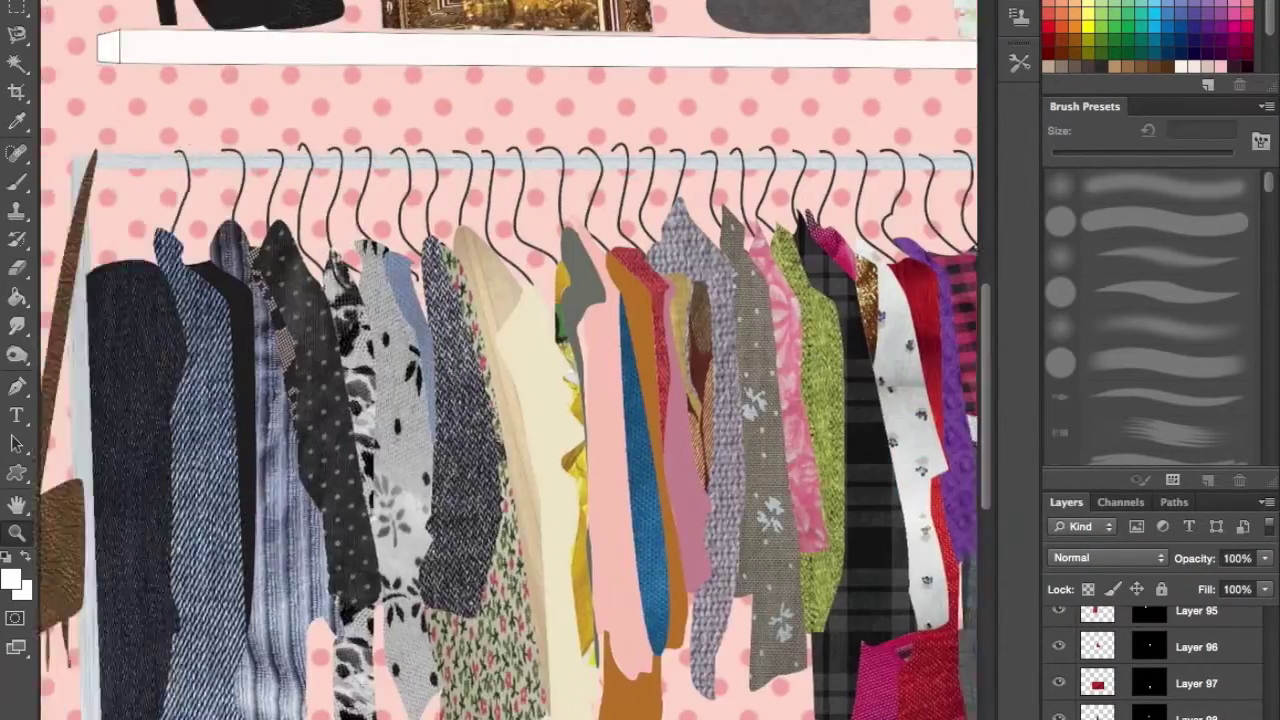
left_click(686, 377)
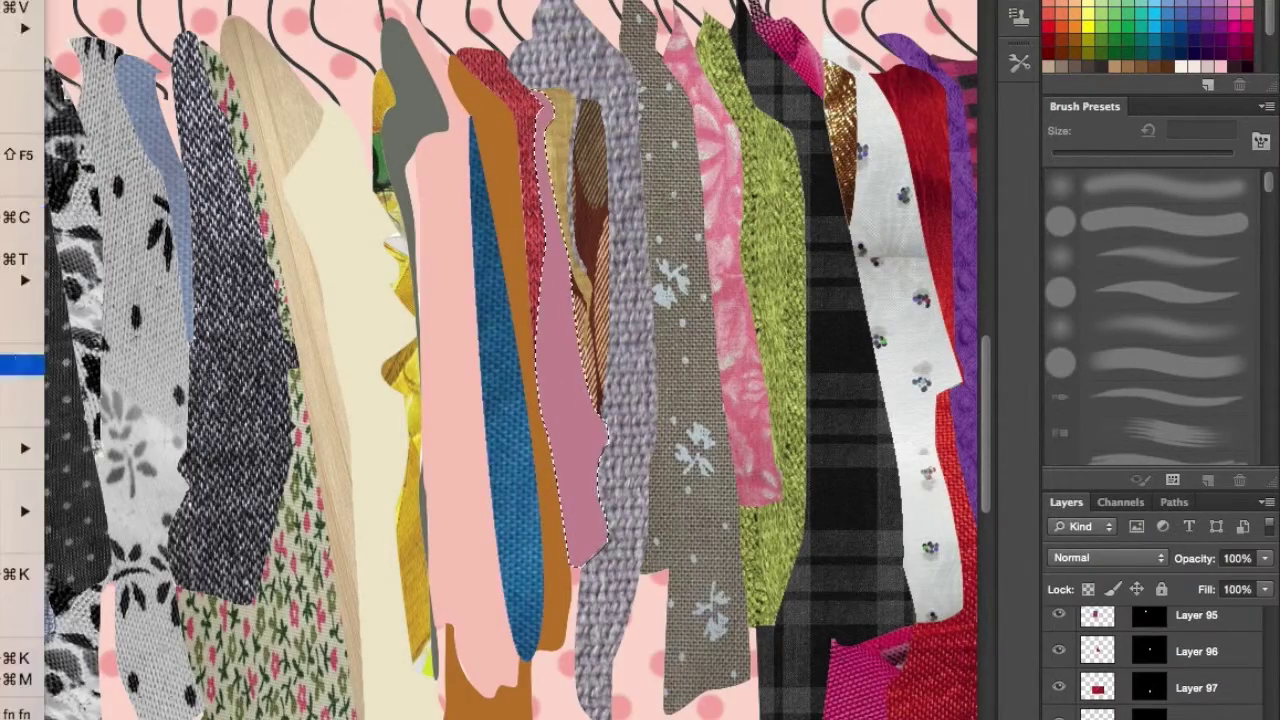
left_click(20, 366)
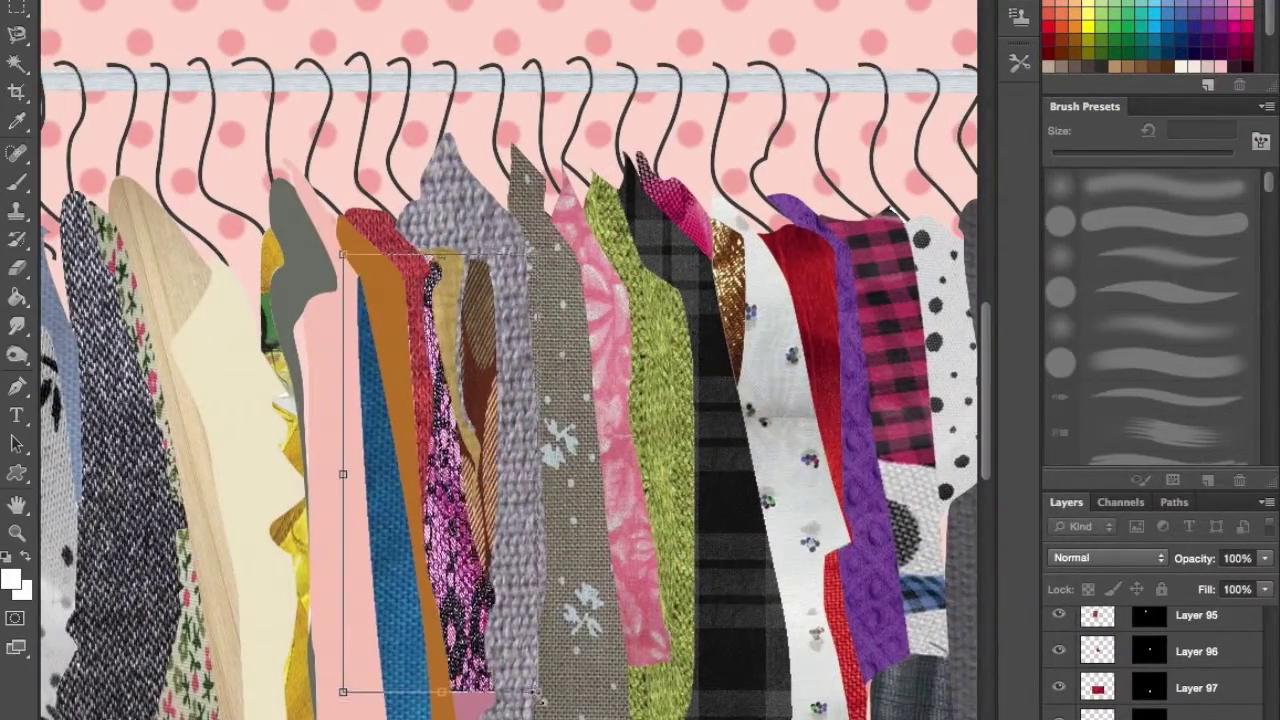
left_click_drag(470, 708, 527, 455)
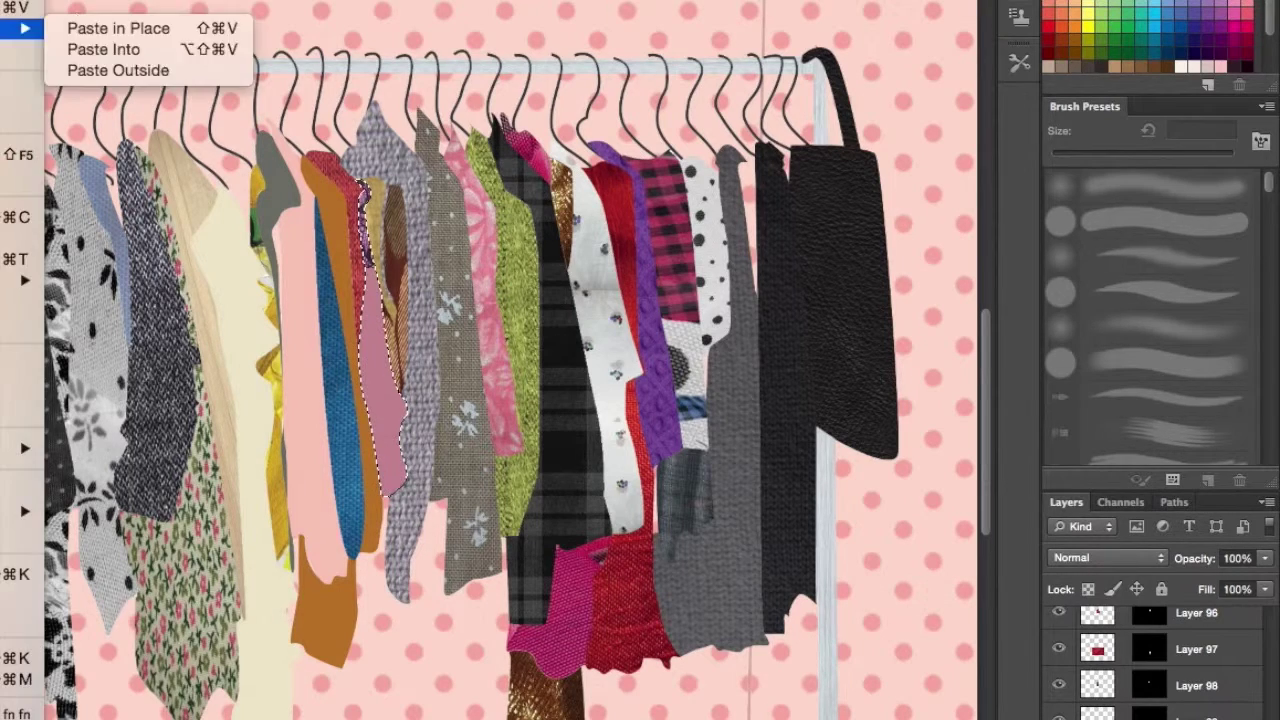
key("super+t")
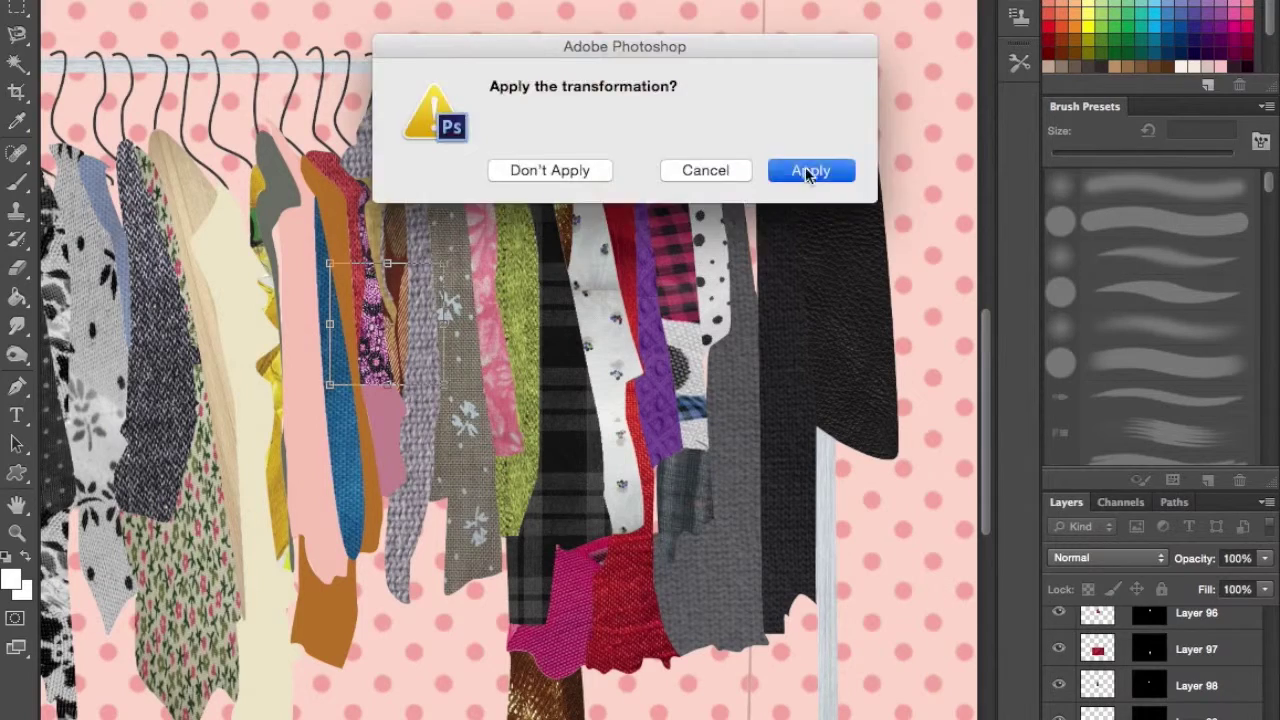
left_click(808, 171)
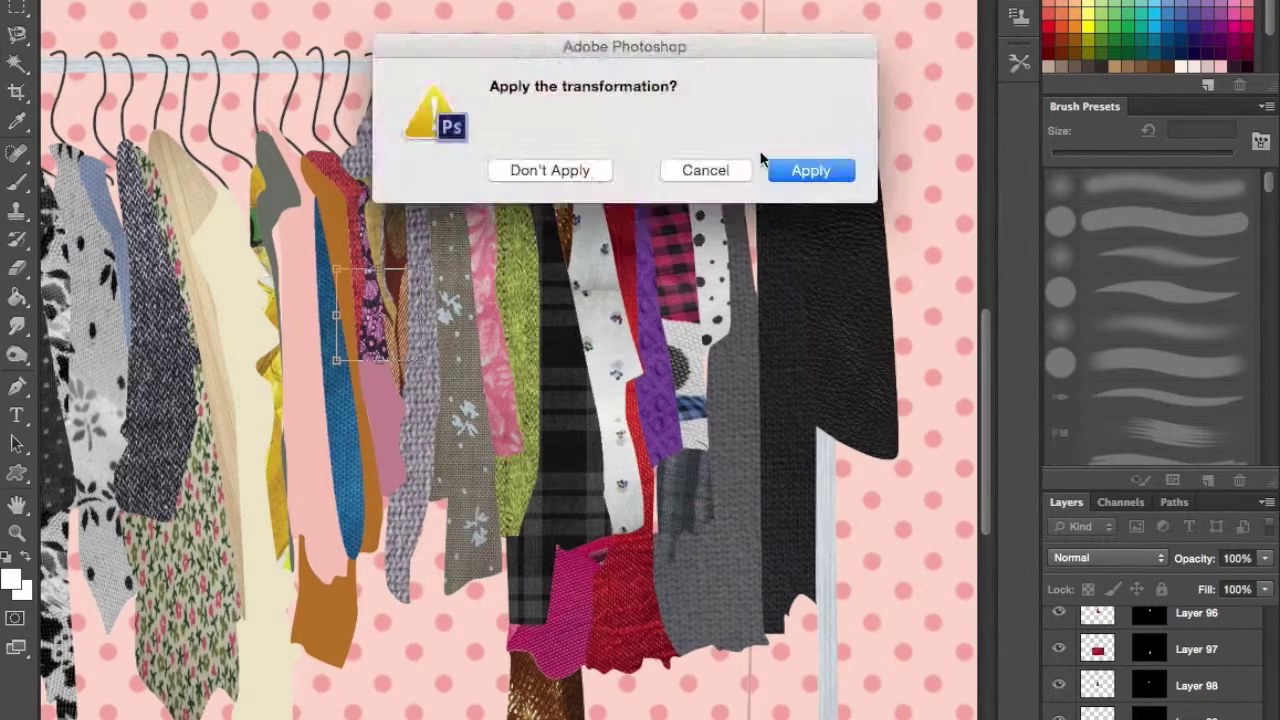
left_click(808, 169)
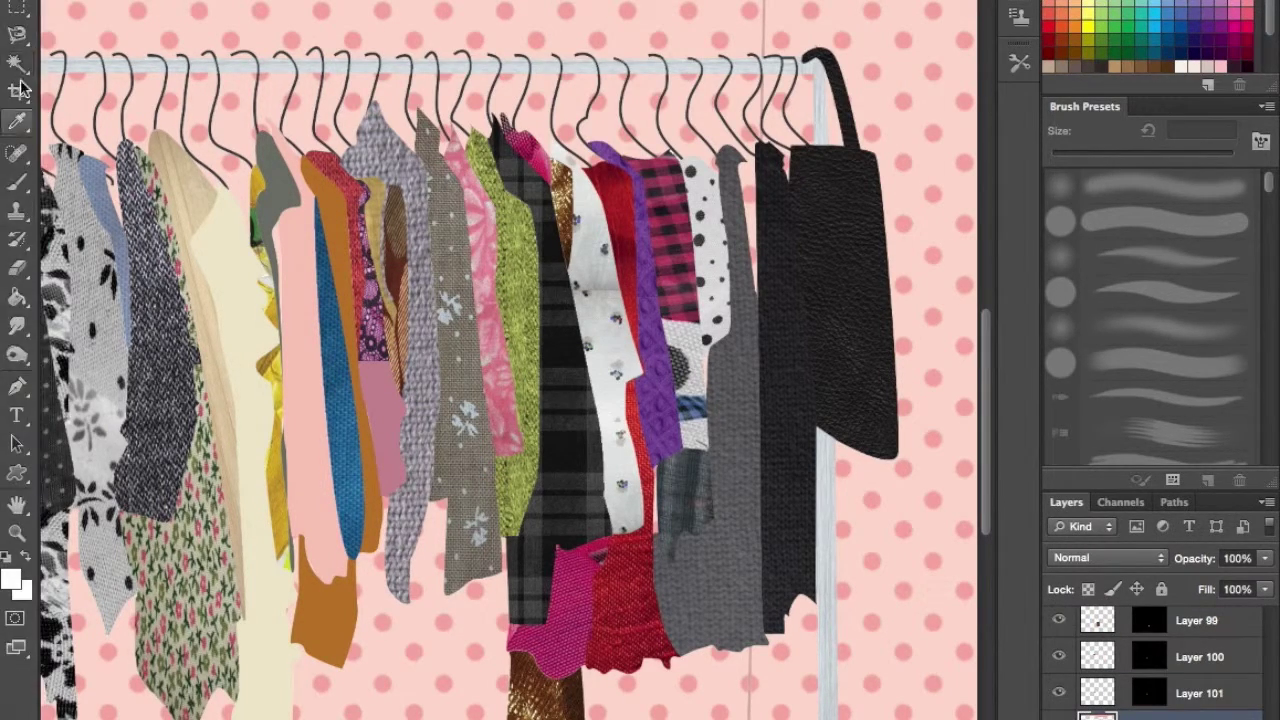
- Paste the purple lace texture into the garment and shrink it down to size
key("ctrl+shift+alt+v")
key("ctrl+t")
left_click_drag(433, 503, 483, 440)
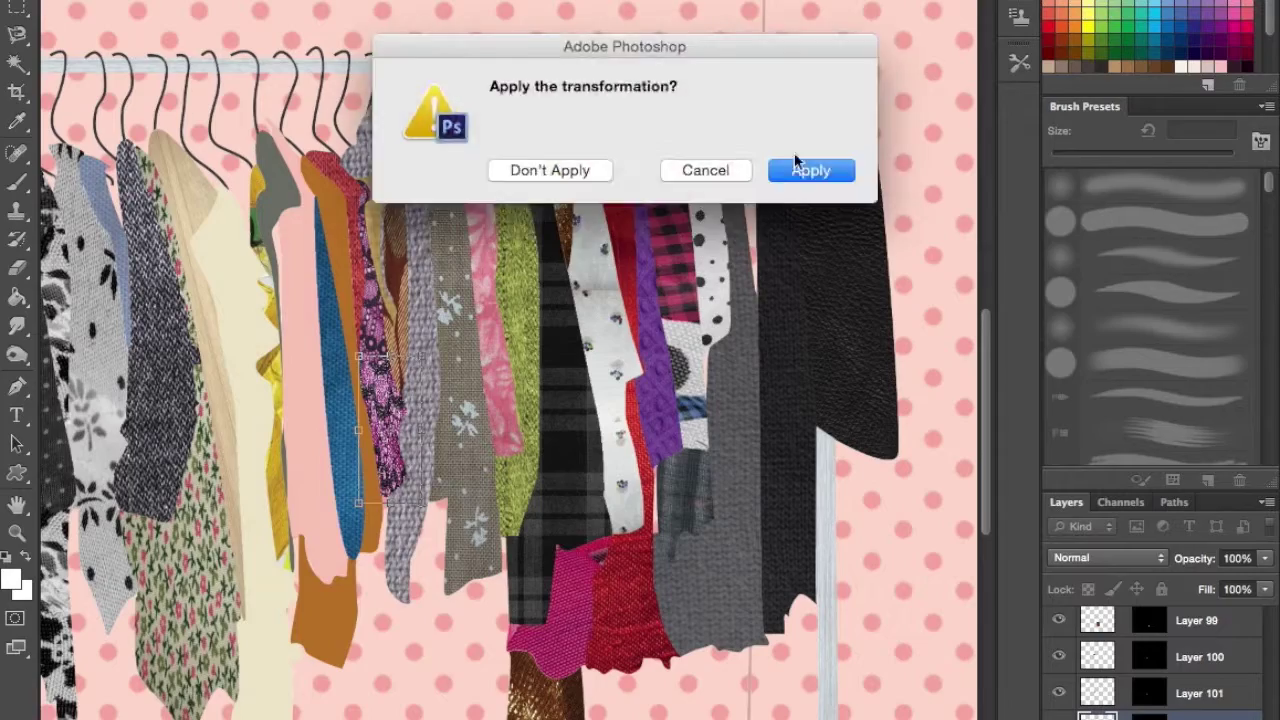
left_click(808, 168)
left_click(17, 532)
left_click(63, 45, "alt")
left_click(63, 45, "alt")
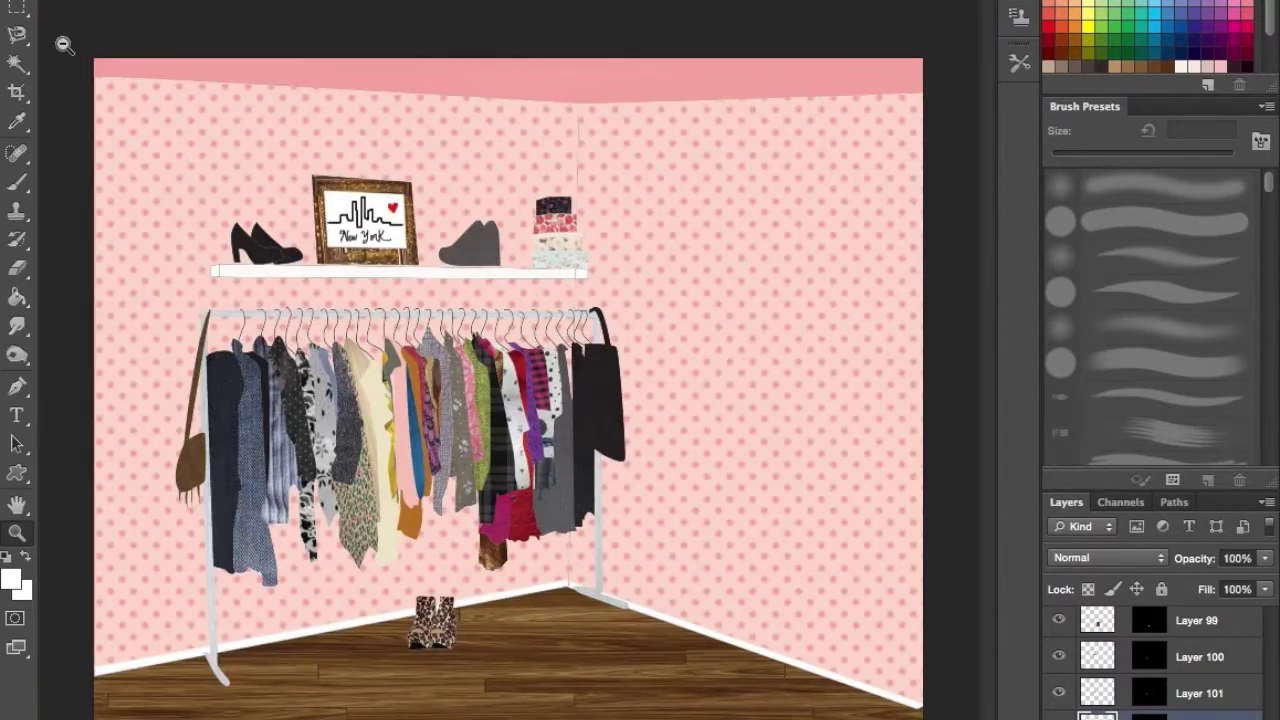
left_click(459, 432)
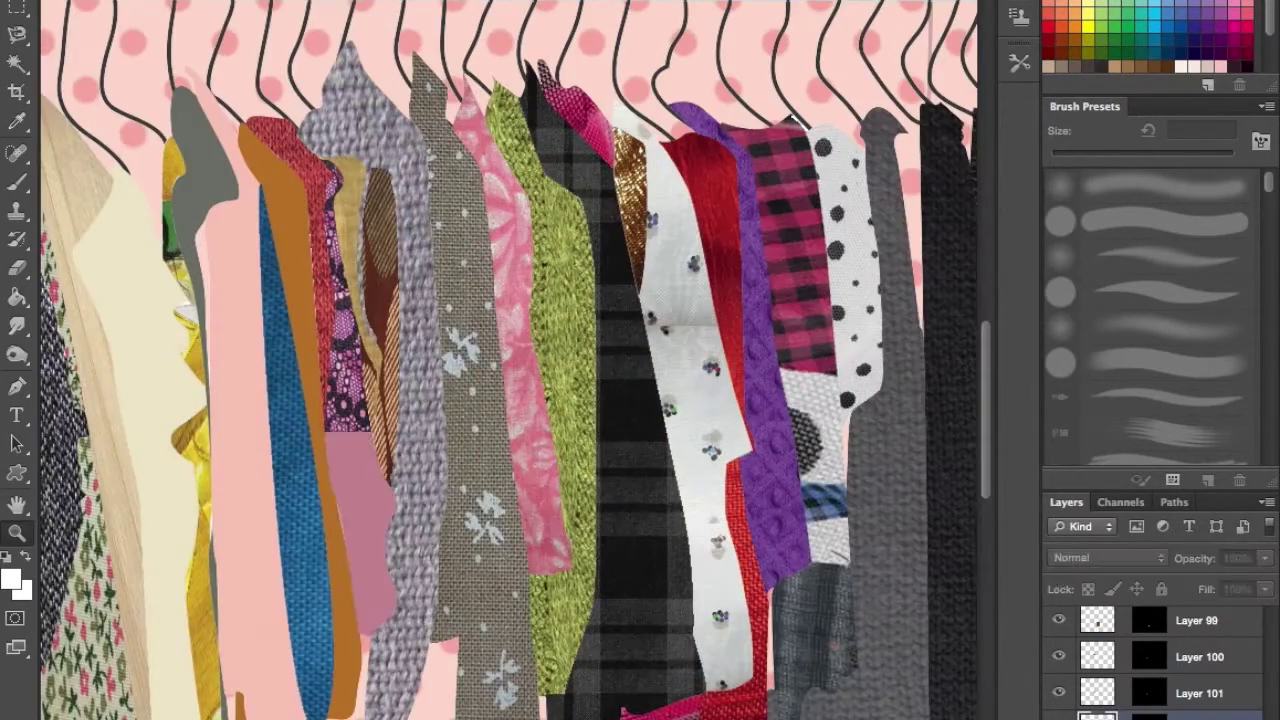
- Stretch the purple lace piece downward, rotate it, and move it into place
left_click_drag(395, 435, 397, 566)
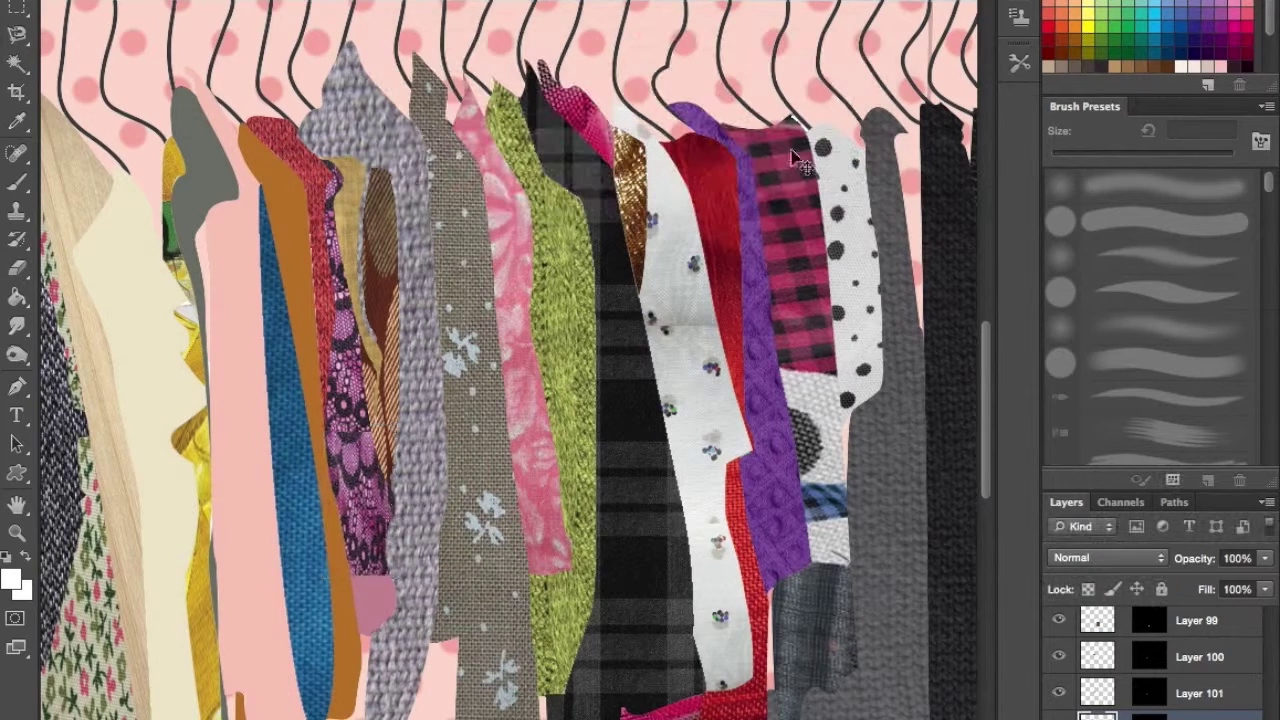
left_click_drag(367, 507, 366, 636)
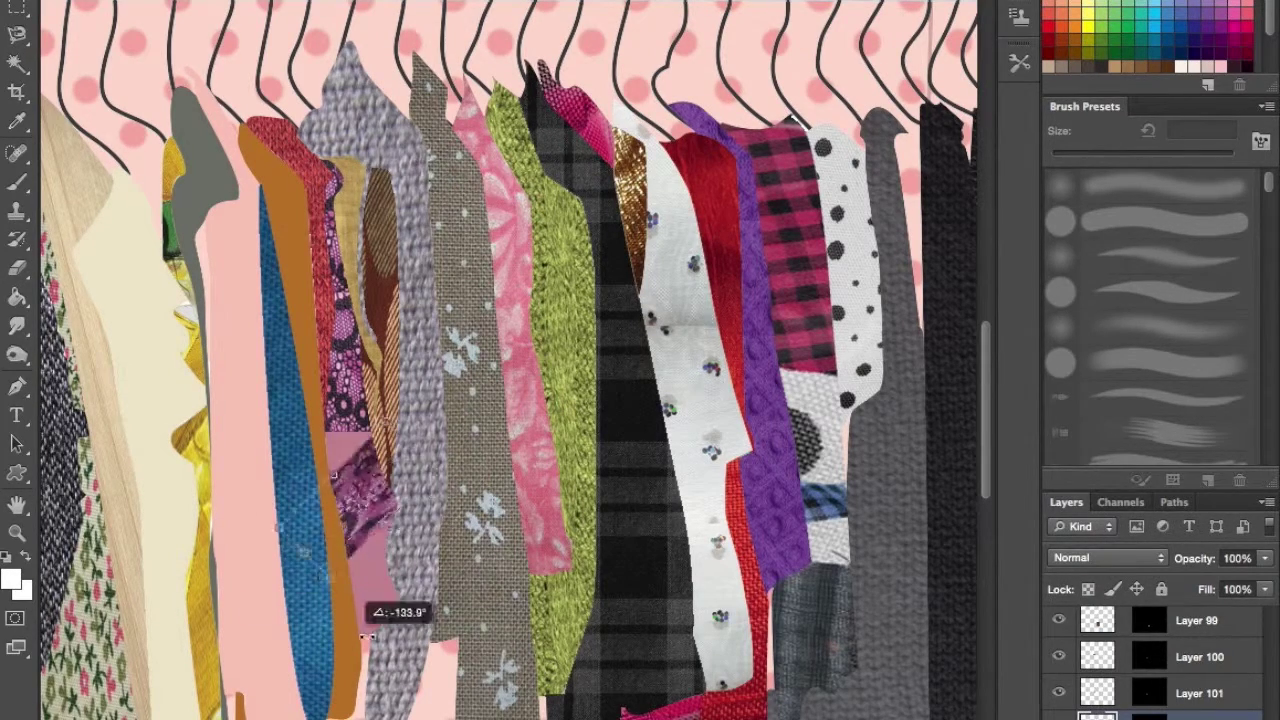
key("v")
key("Return")
left_click_drag(379, 470, 380, 475)
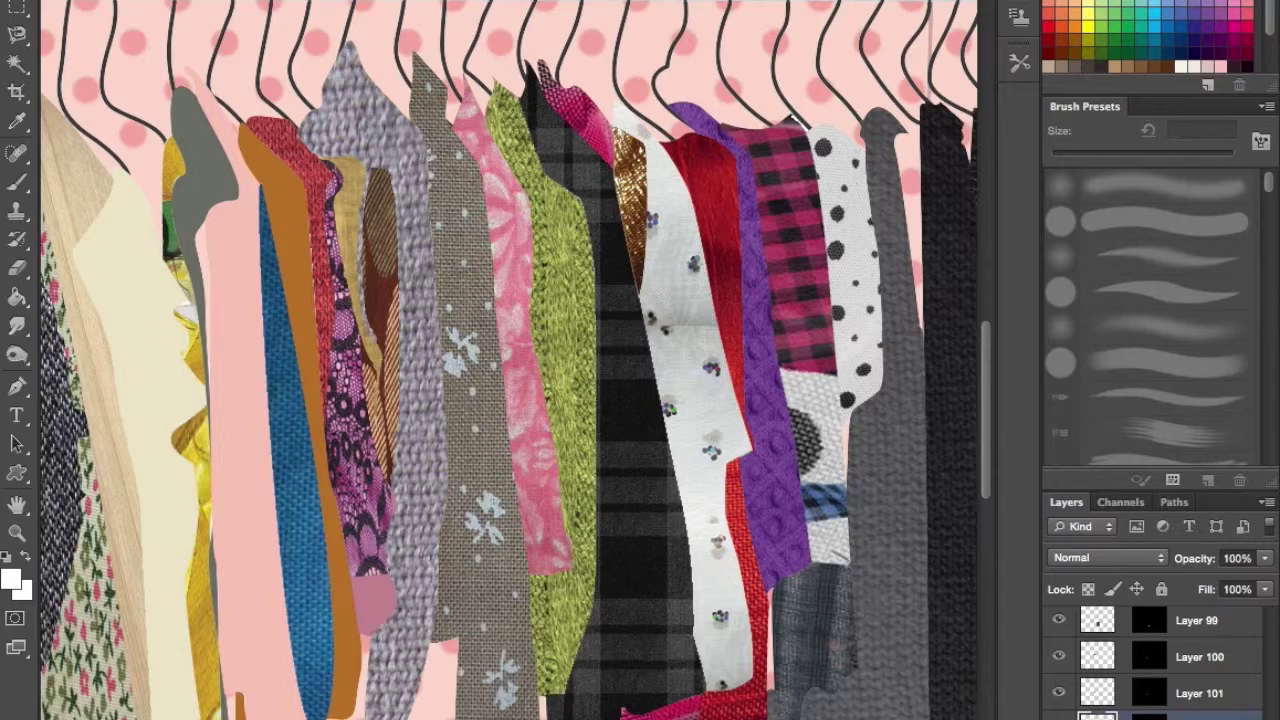
- Paste a second lace piece, rotate it nearly upright, and apply the transformation
left_click(80, 17)
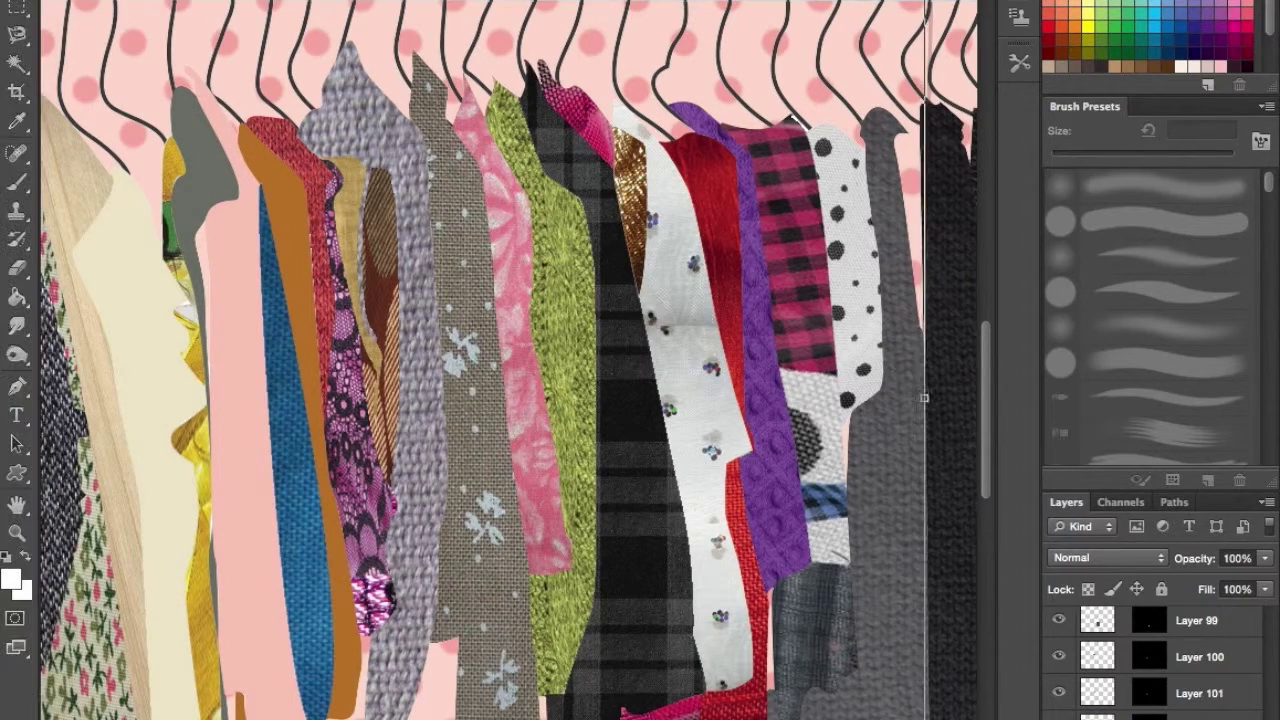
left_click_drag(441, 440, 511, 510)
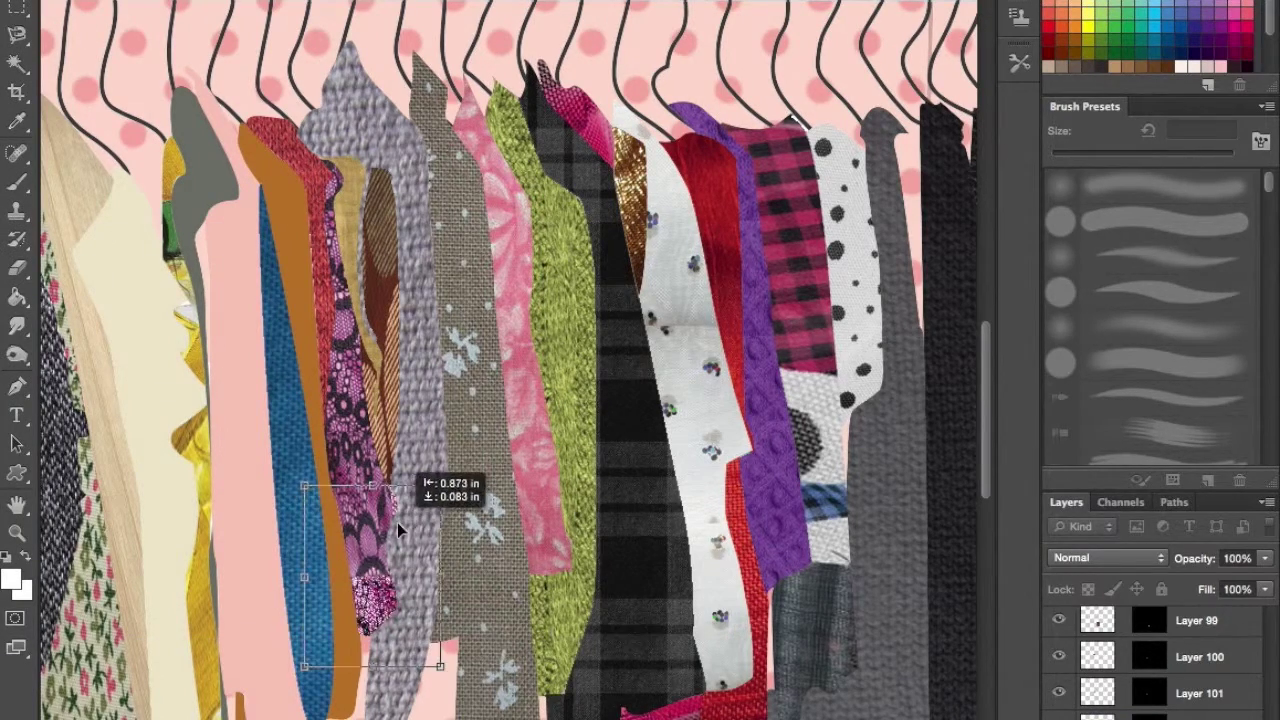
right_click(350, 552)
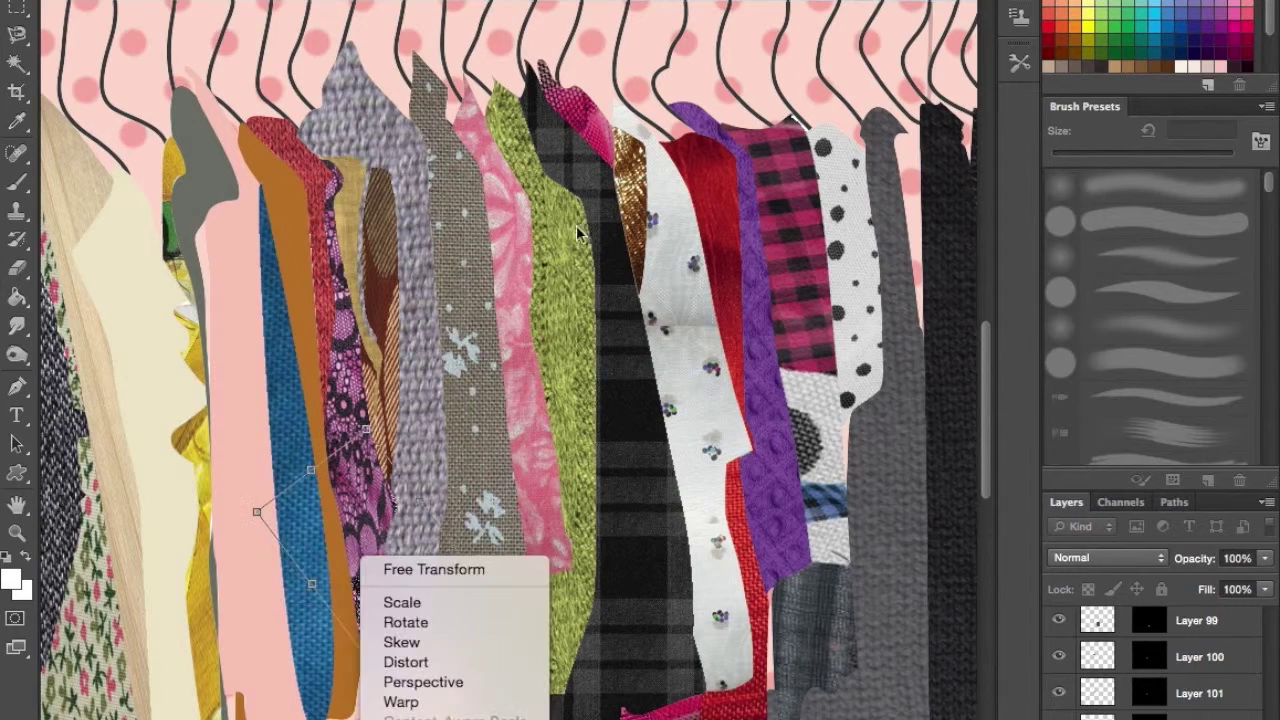
left_click_drag(343, 640, 413, 705)
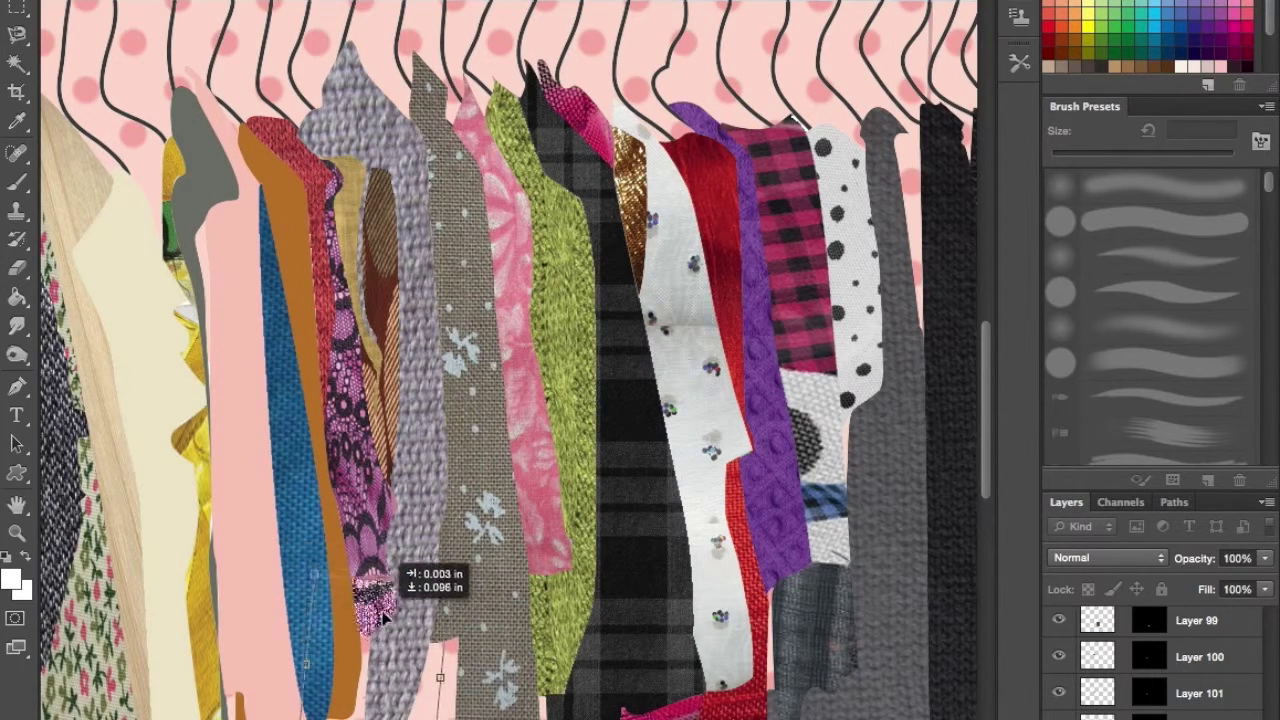
left_click(808, 170)
key("z")
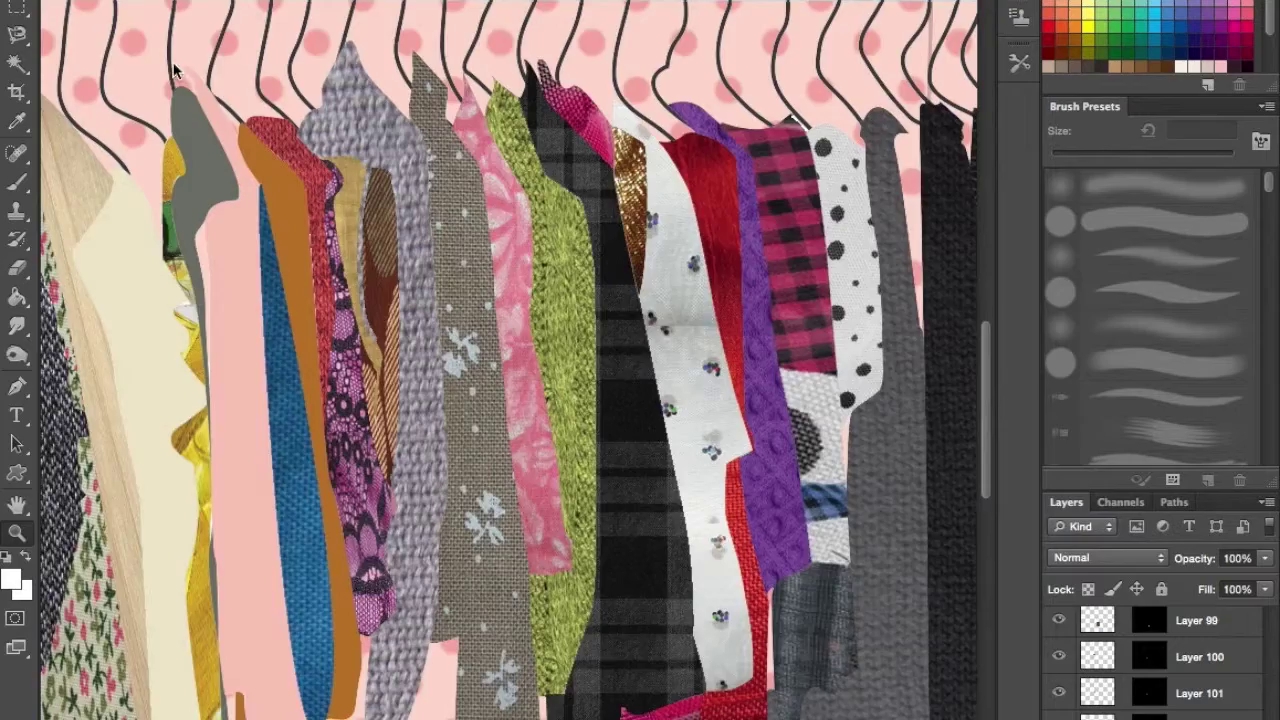
left_click_drag(464, 220, 272, 196)
left_click_drag(210, 548, 991, 397)
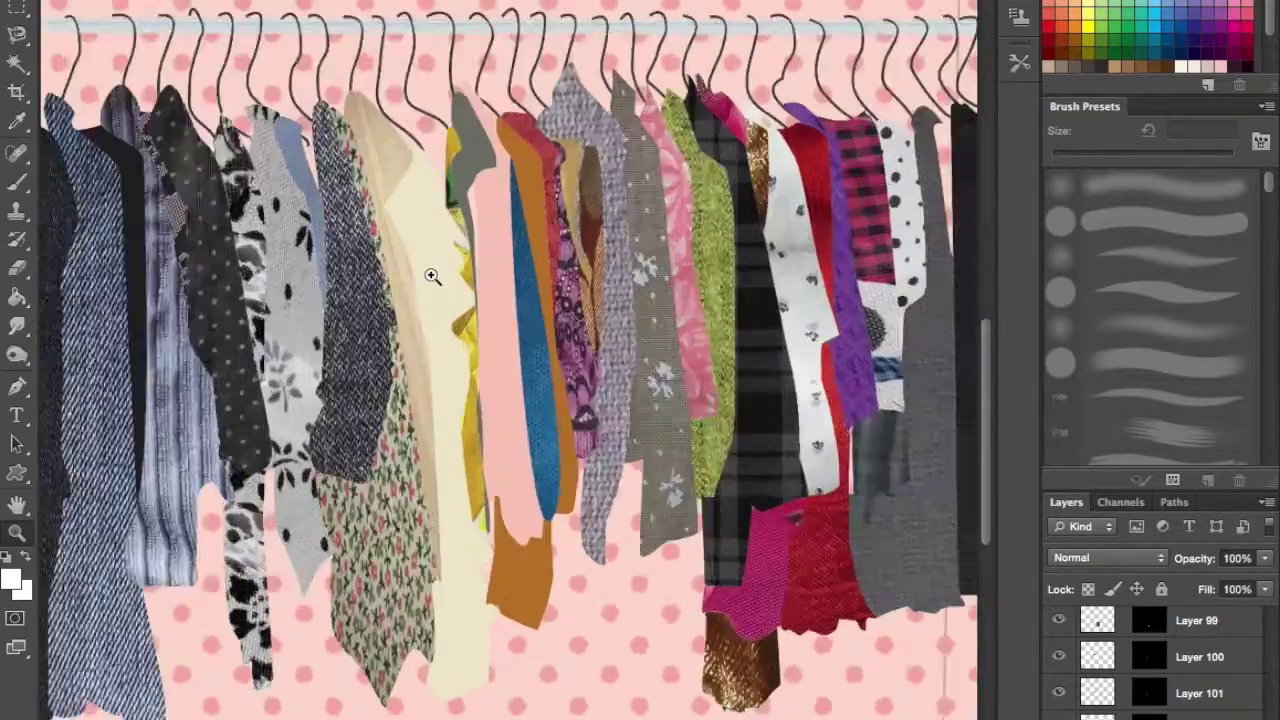
- Select all of the wood texture and commit a size change on the pasted piece
key("w")
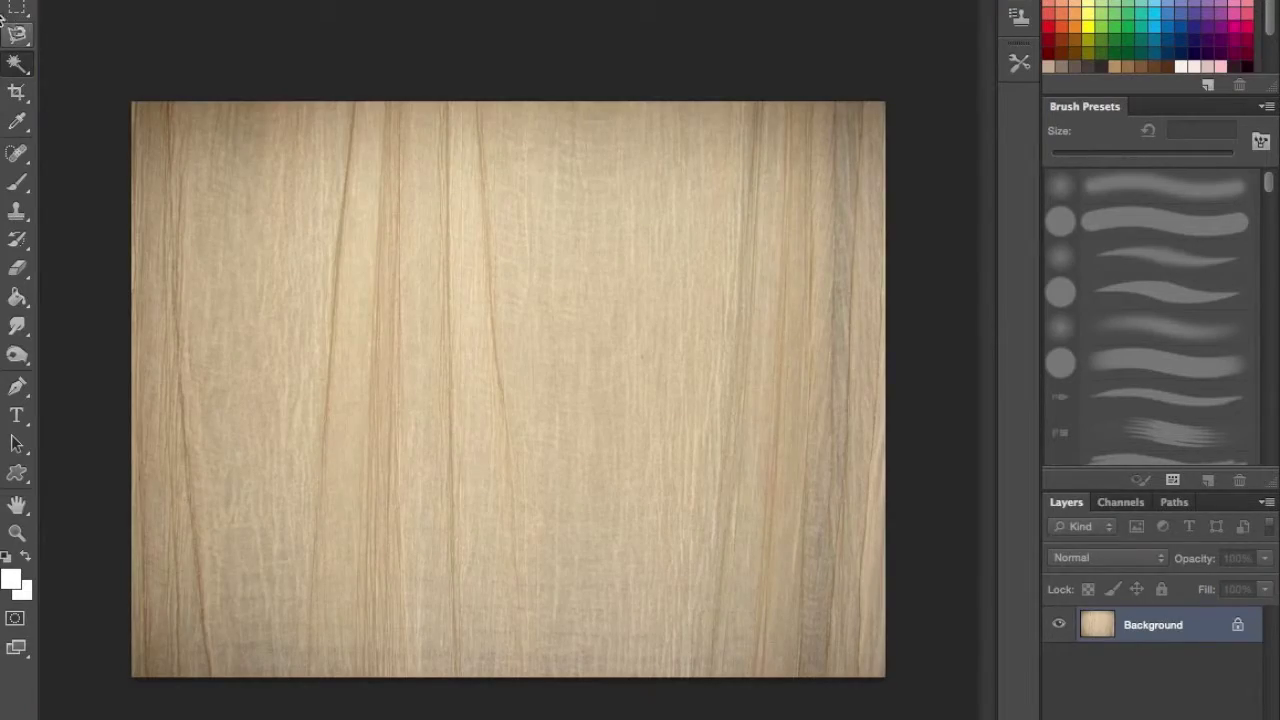
key("ctrl+a")
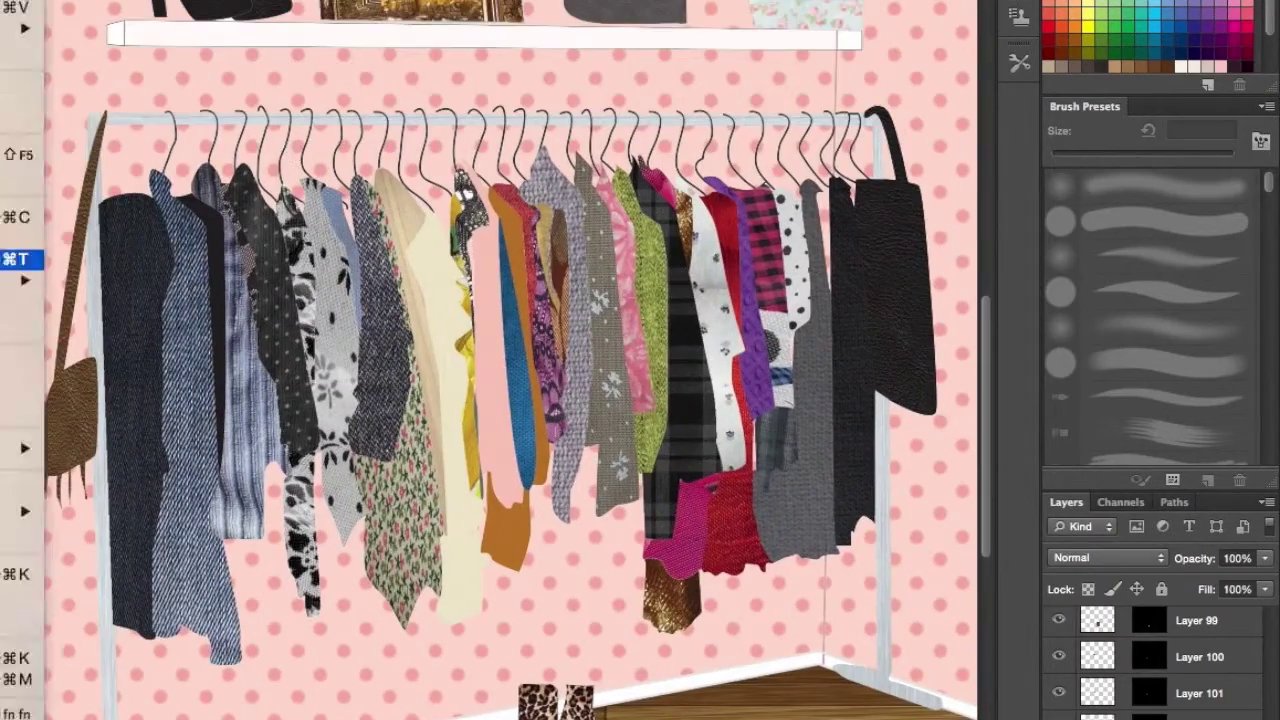
left_click(20, 259)
left_click_drag(486, 186, 471, 194)
key("Return")
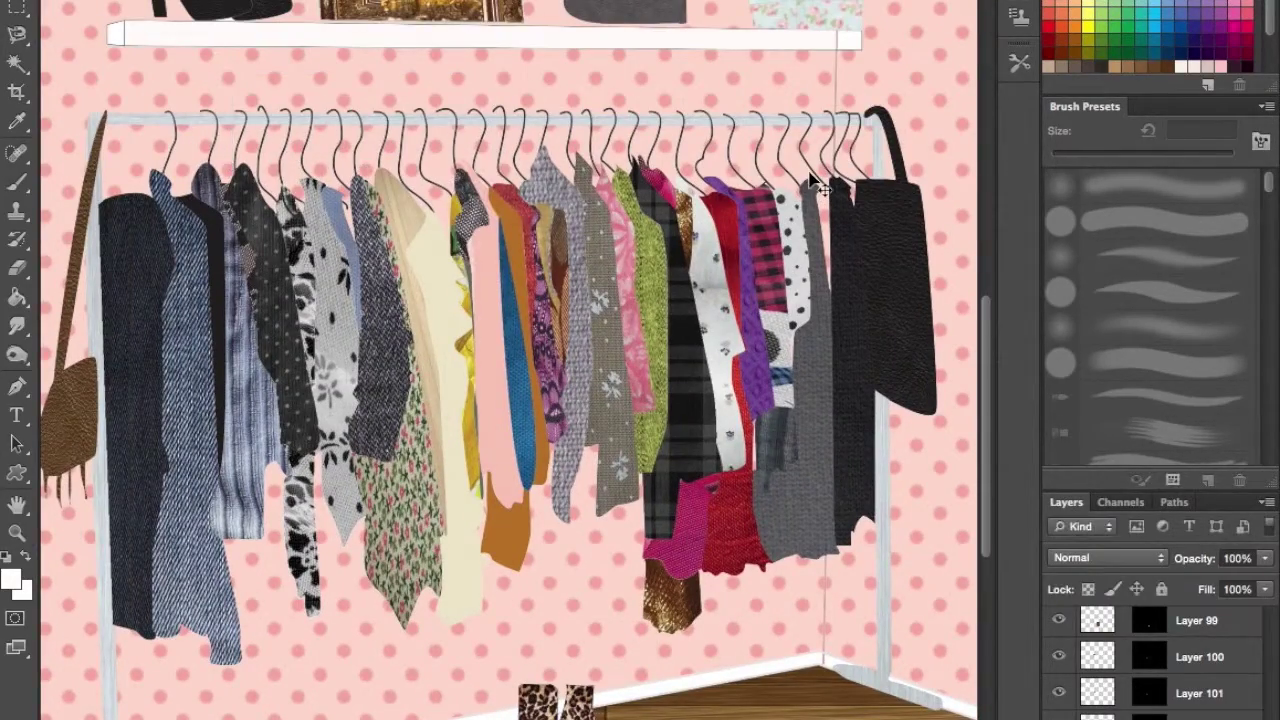
- Select the pink garment and paint the wood texture pink with a 437 px brush
left_click(18, 64)
left_click_drag(500, 260, 458, 298)
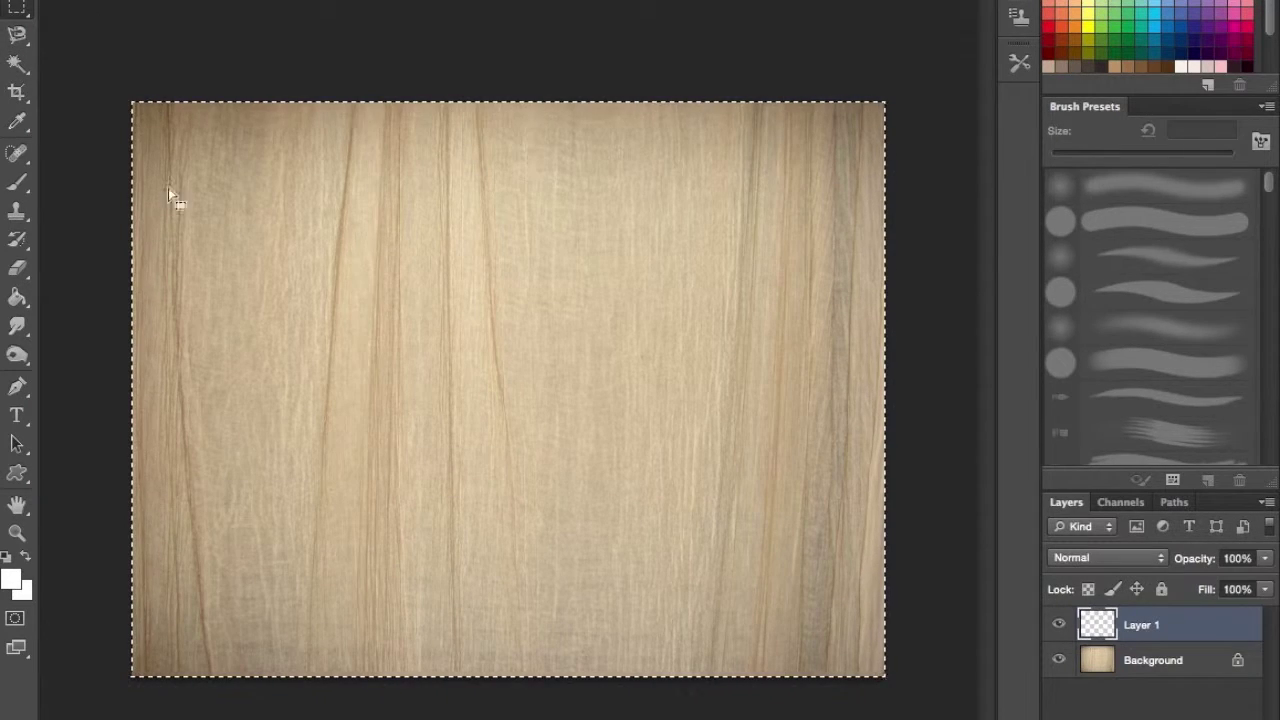
right_click(181, 167)
key("Return")
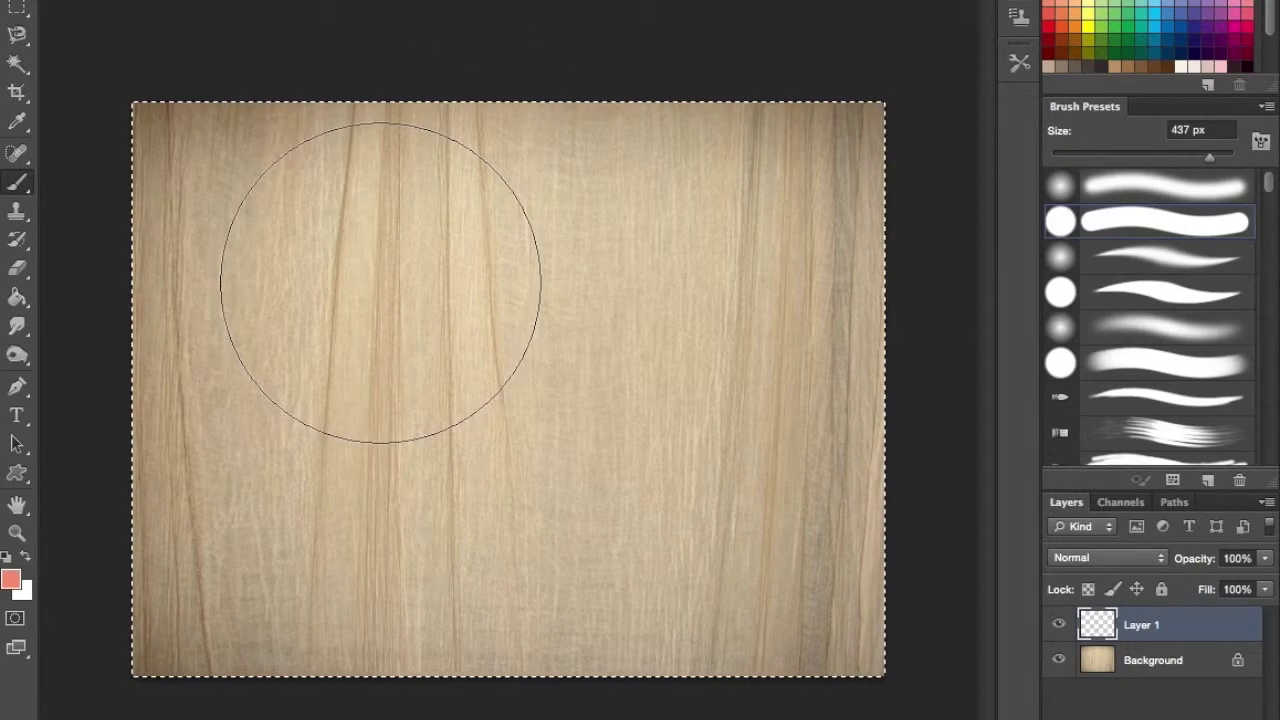
left_click_drag(380, 277, 380, 565)
left_click_drag(380, 615, 250, 590)
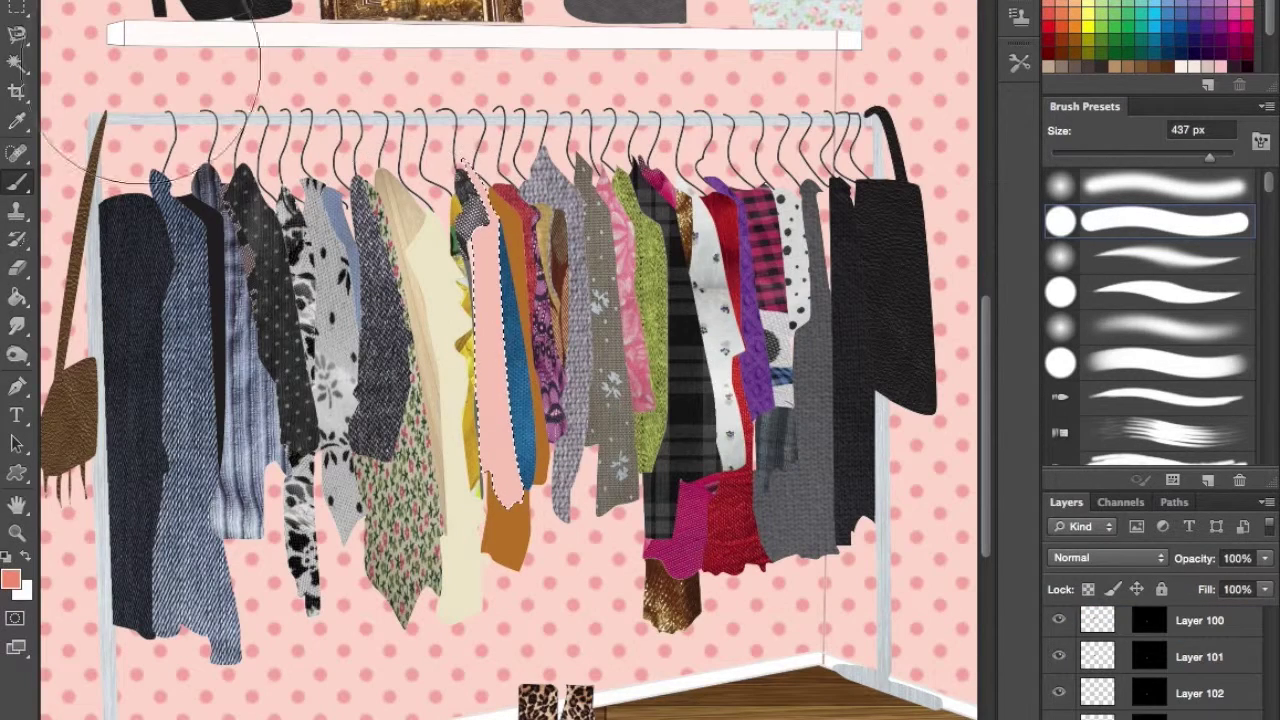
- Paste the pink-tinted wood texture into the garment and review the rack
left_click(100, 49)
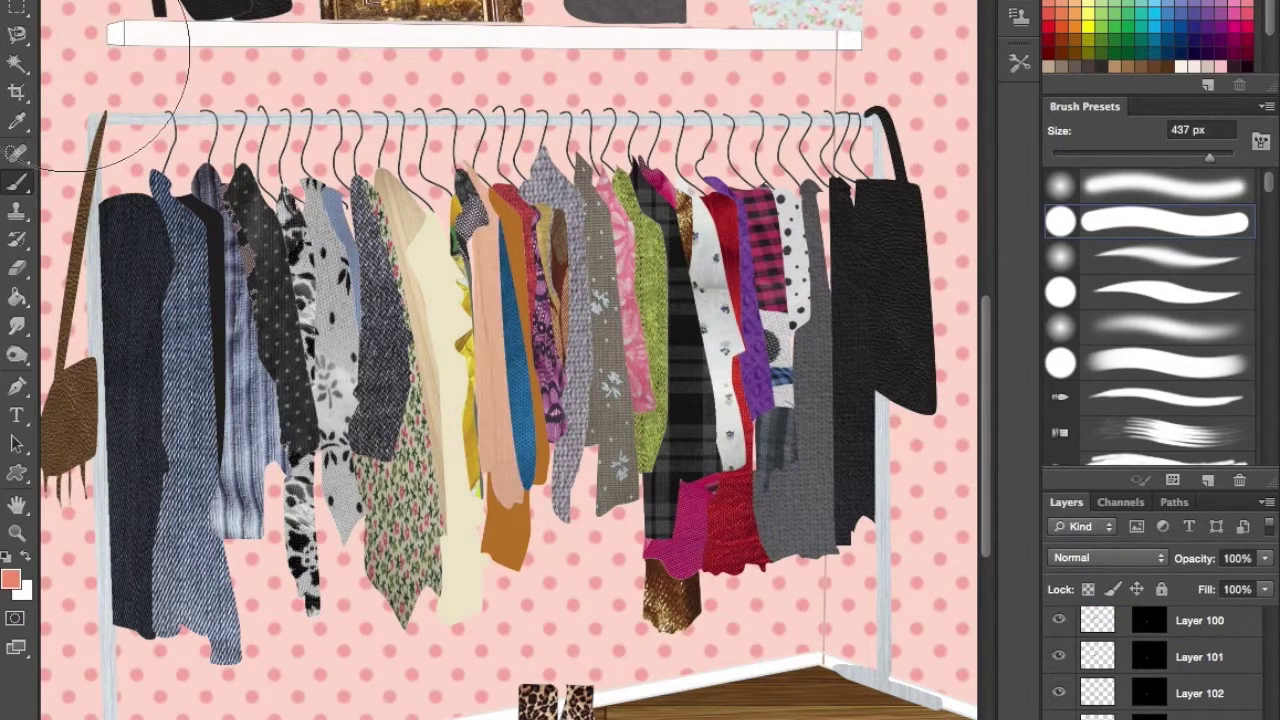
key("v")
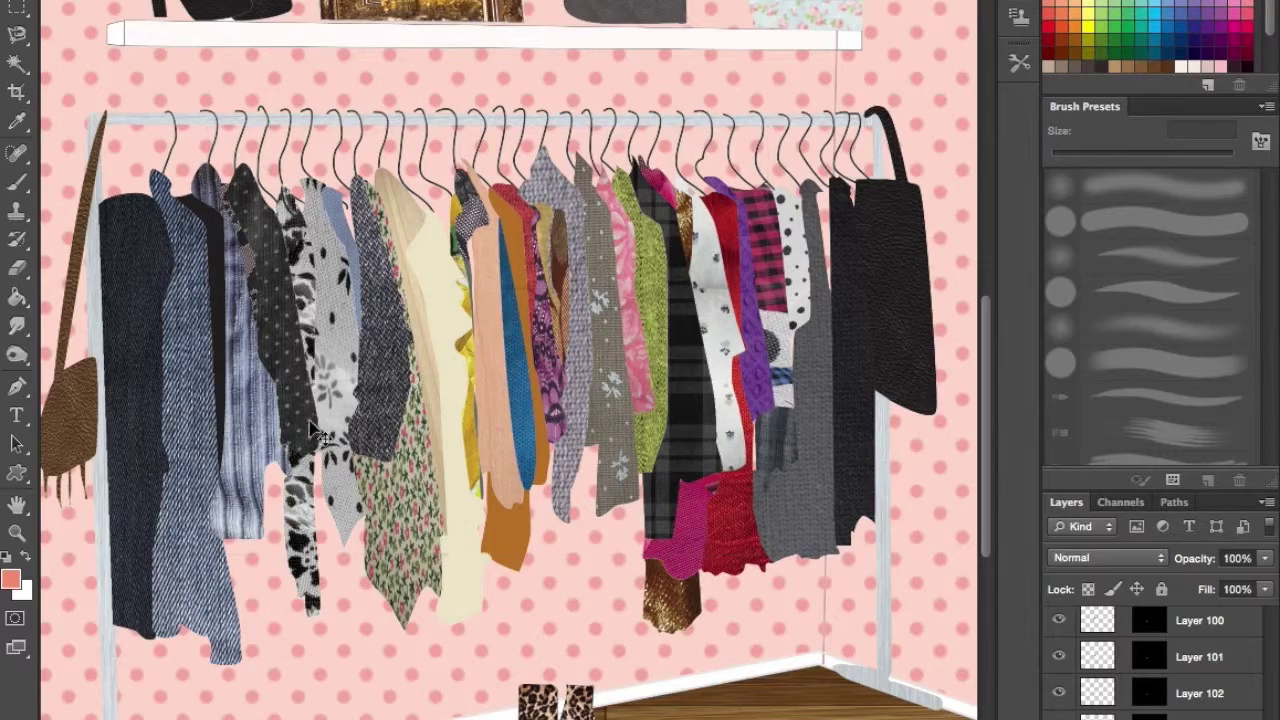
key("z")
key("ctrl+minus")
key("ctrl+minus")
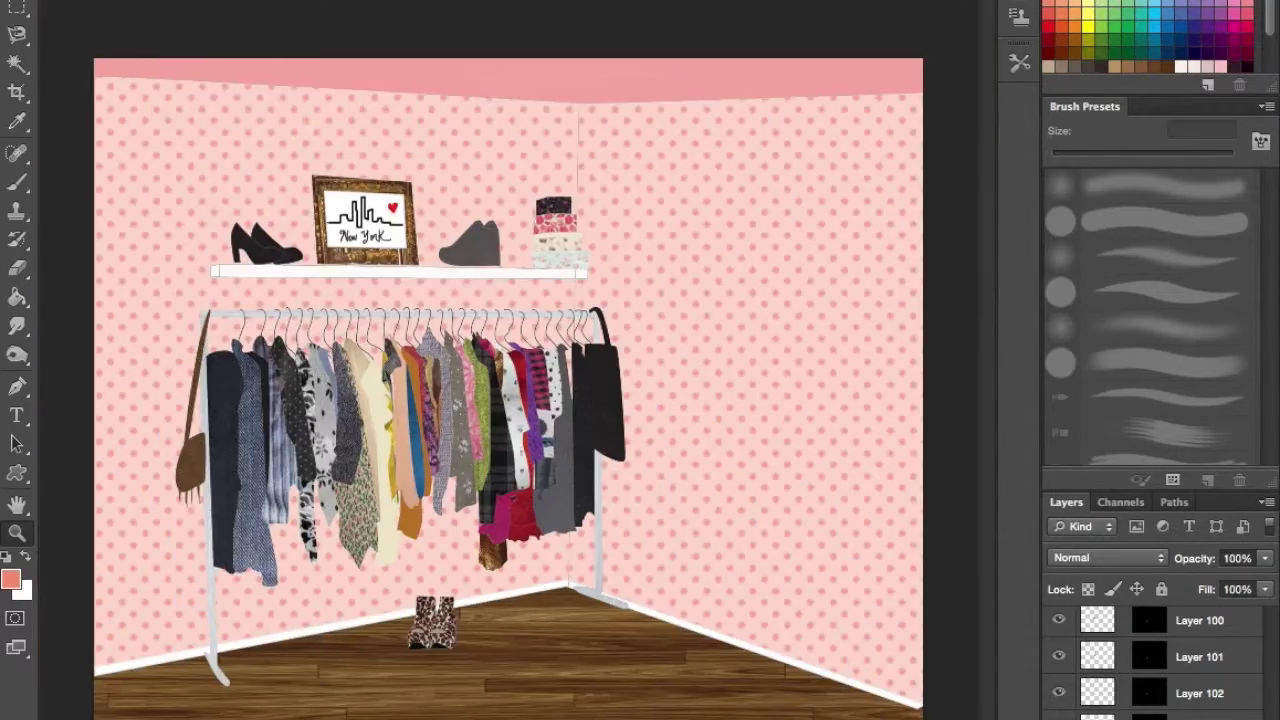
key("ctrl+plus")
key("ctrl+plus")
key("ctrl+plus")
- Trace a Magnetic Lasso selection around the cream garment strip
key("l")
mouse_move(380, 142)
left_mouse_down()
mouse_move(409, 229)
mouse_move(420, 334)
mouse_move(424, 624)
left_mouse_up()
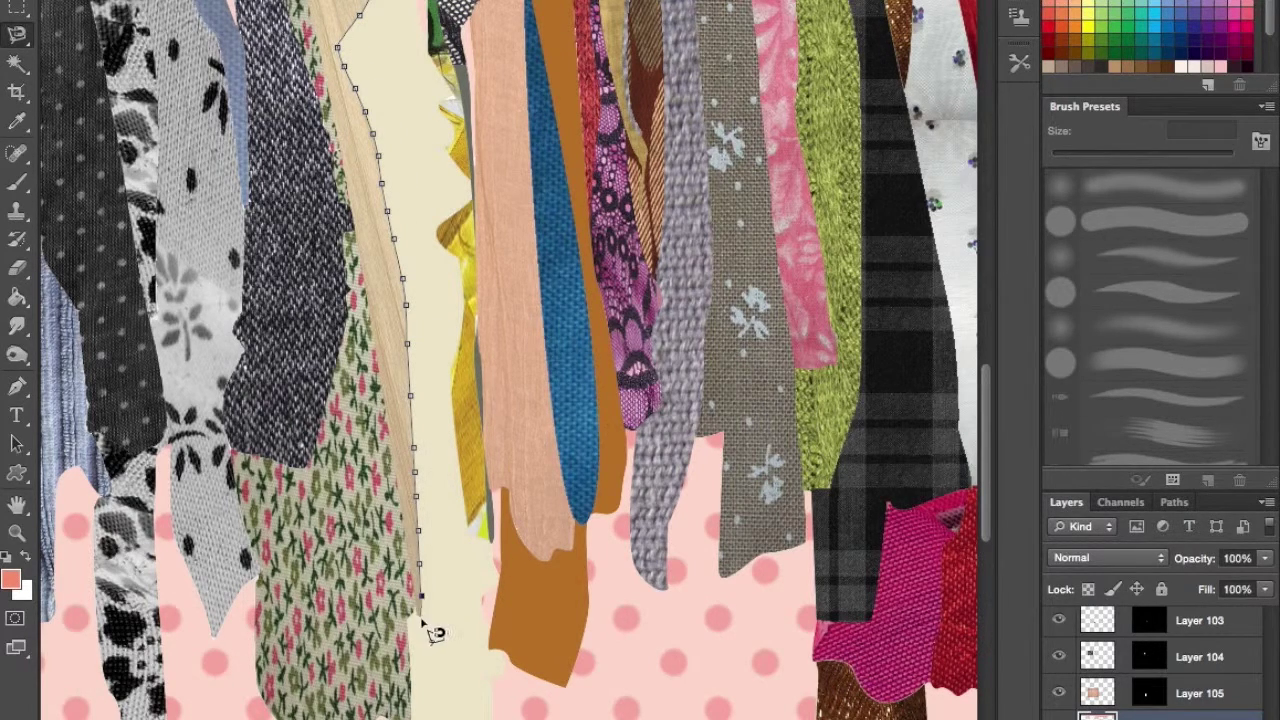
left_click_drag(494, 674, 494, 630)
mouse_move(498, 521)
left_mouse_down()
mouse_move(468, 370)
mouse_move(485, 215)
mouse_move(424, 8)
left_mouse_up()
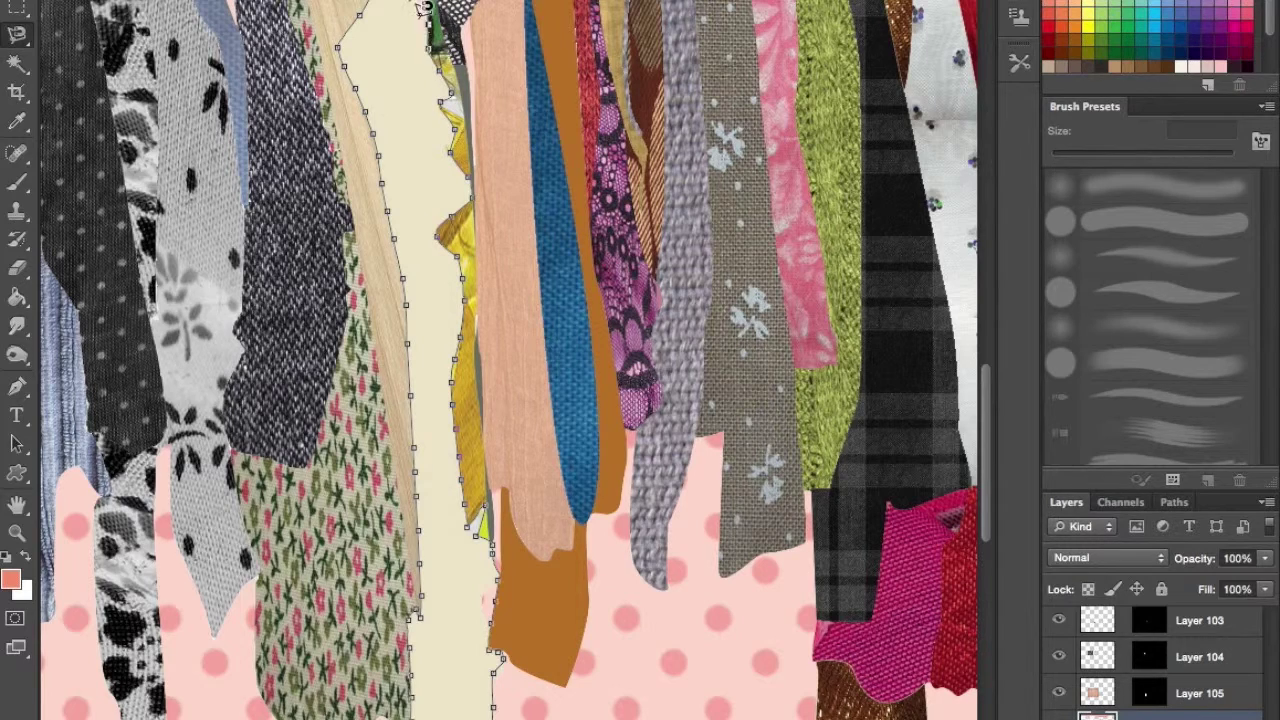
left_click(378, 9)
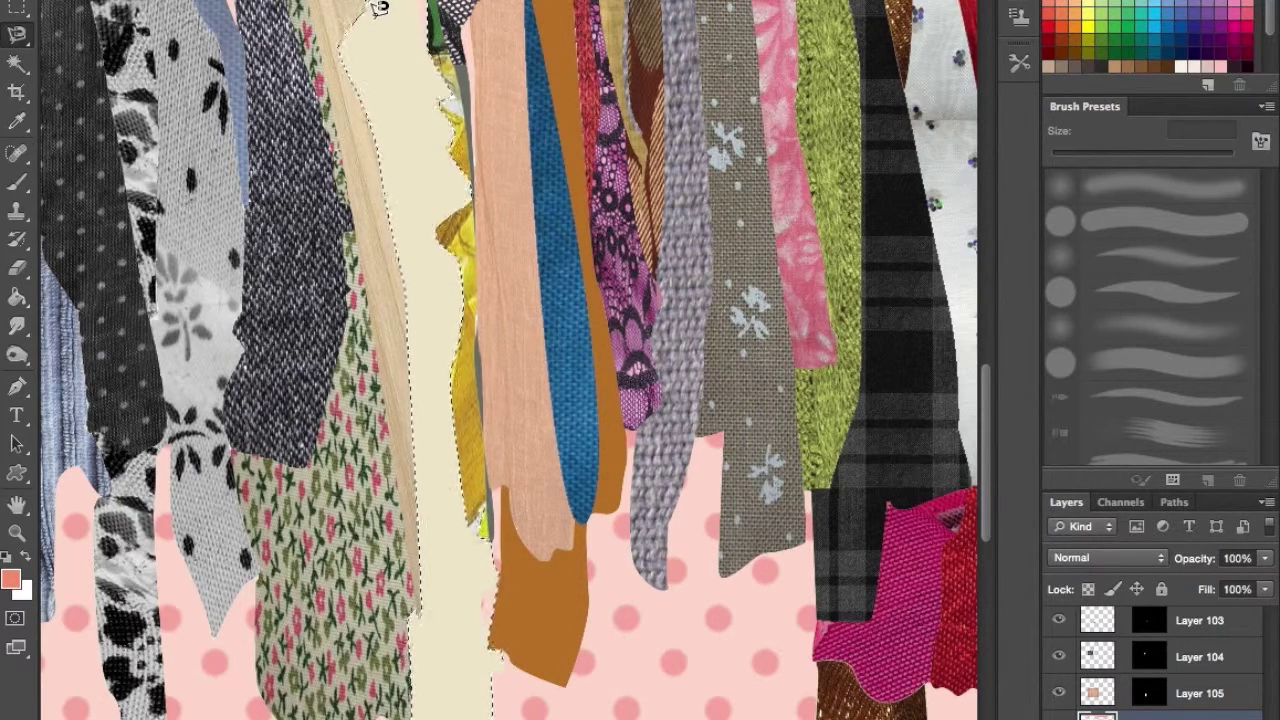
key("super+c")
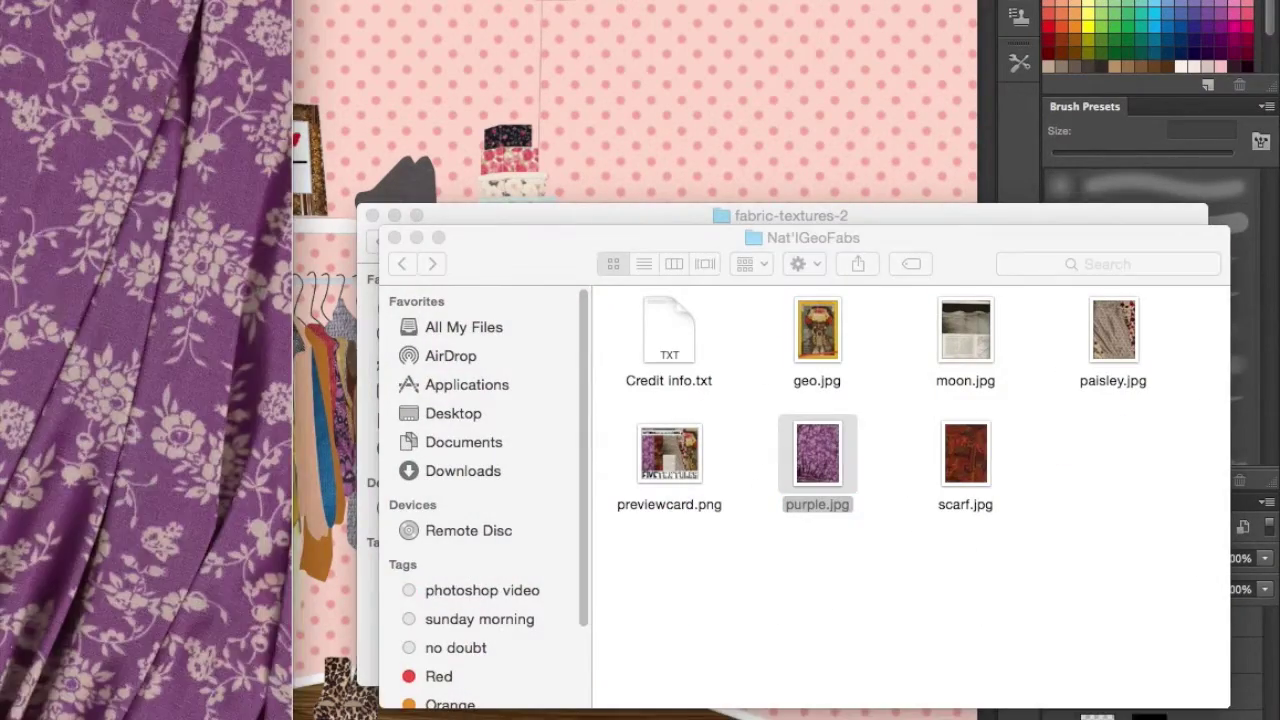
- Open purple.jpg, copy the whole fabric image, and return to the collage
key("Right")
key("Up")
key("Right")
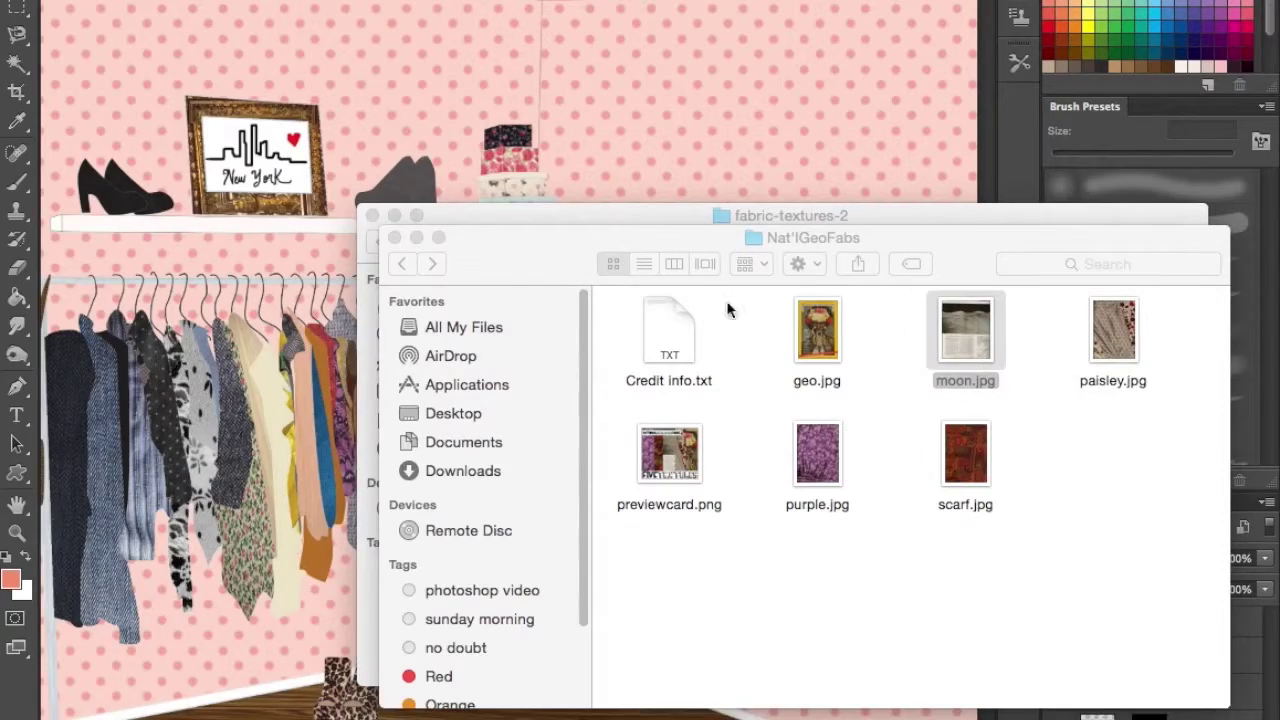
double_click(805, 450)
key("super+a")
key("super+c")
key("ctrl+Tab")
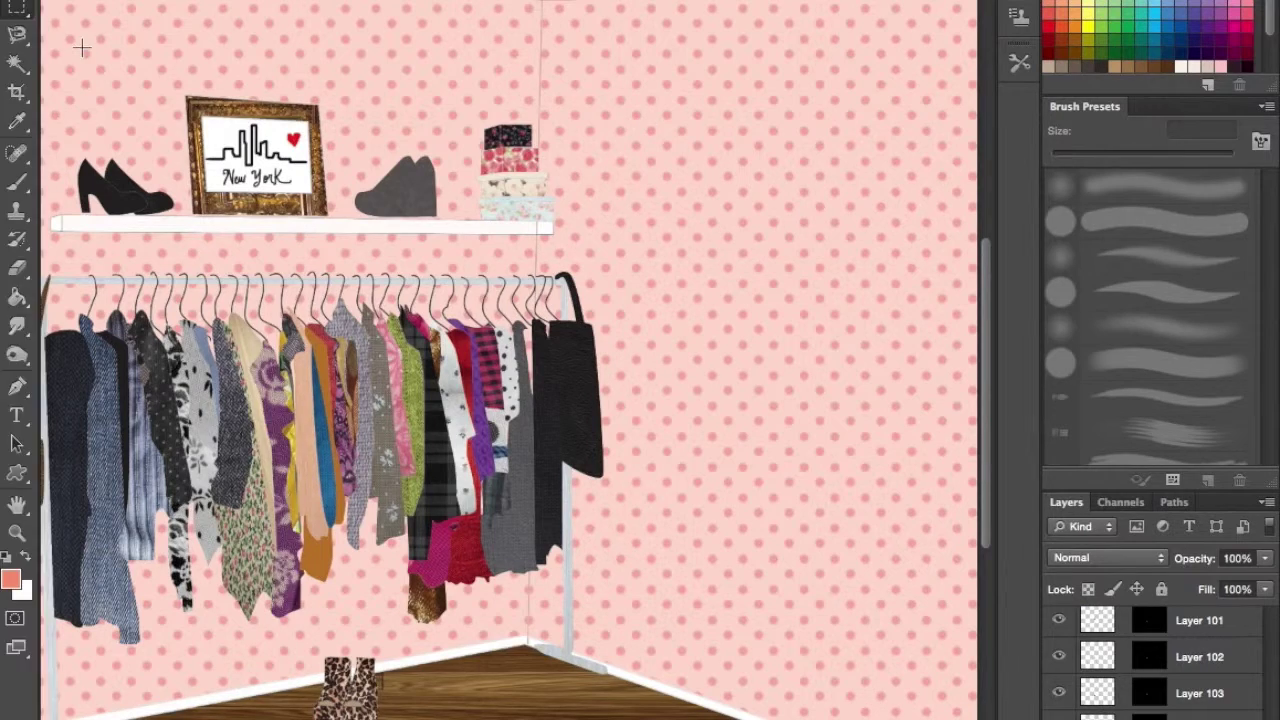
- Paste the purple floral fabric into the strip and fit it to the garment's width
scroll(700, 300, "down", 10)
scroll(750, 277, "up", 12)
key("super+v")
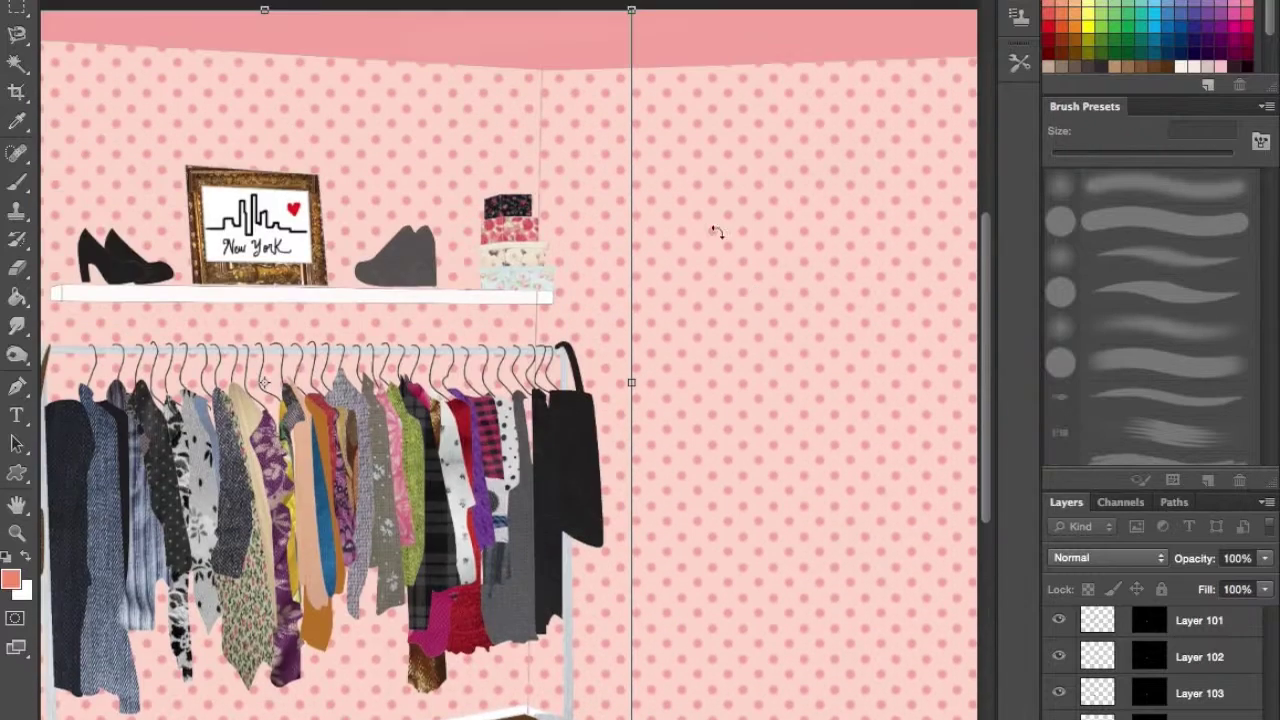
scroll(716, 232, "left", 5)
mouse_move(716, 232)
left_mouse_down()
mouse_move(495, 600)
mouse_move(550, 656)
left_mouse_up()
left_click_drag(423, 565, 496, 580)
left_click_drag(665, 580, 651, 580)
left_click_drag(510, 480, 516, 488)
key("Return")
key("ctrl+minus")
key("z")
left_click(545, 212, "alt")
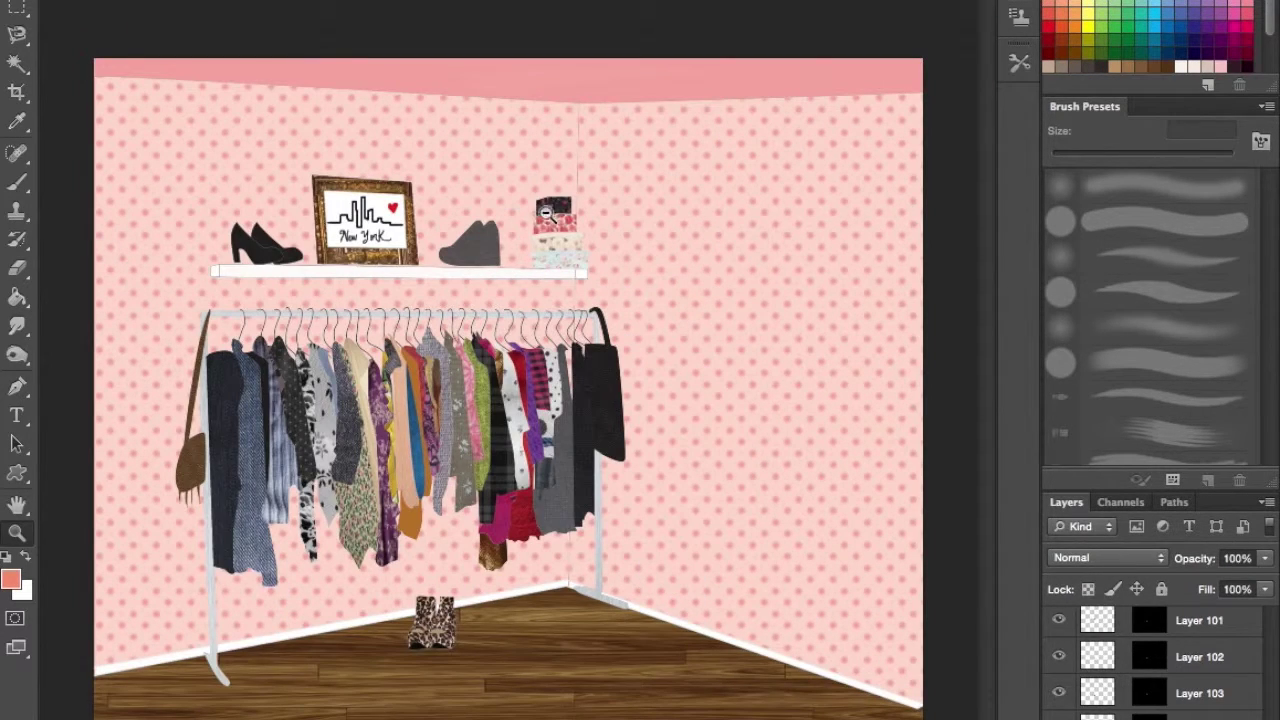
- Paste the copied texture into the garment selection and shift it right
left_click(418, 385)
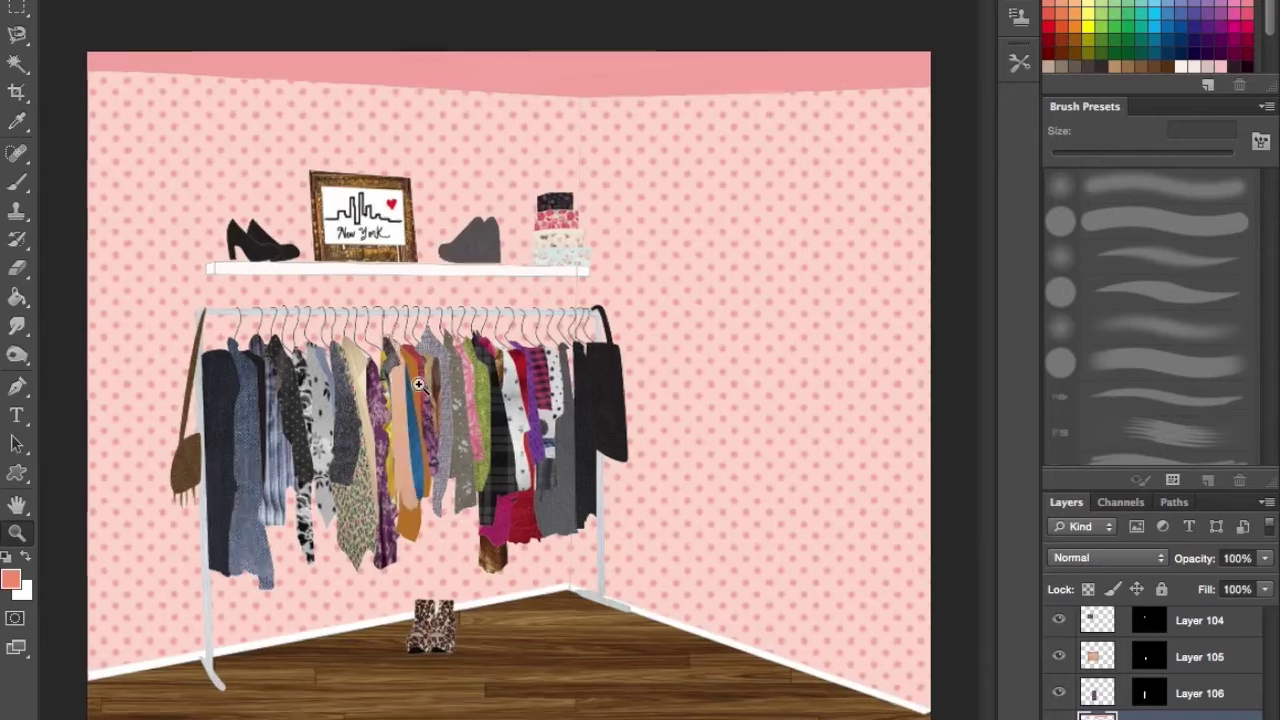
left_click(418, 385)
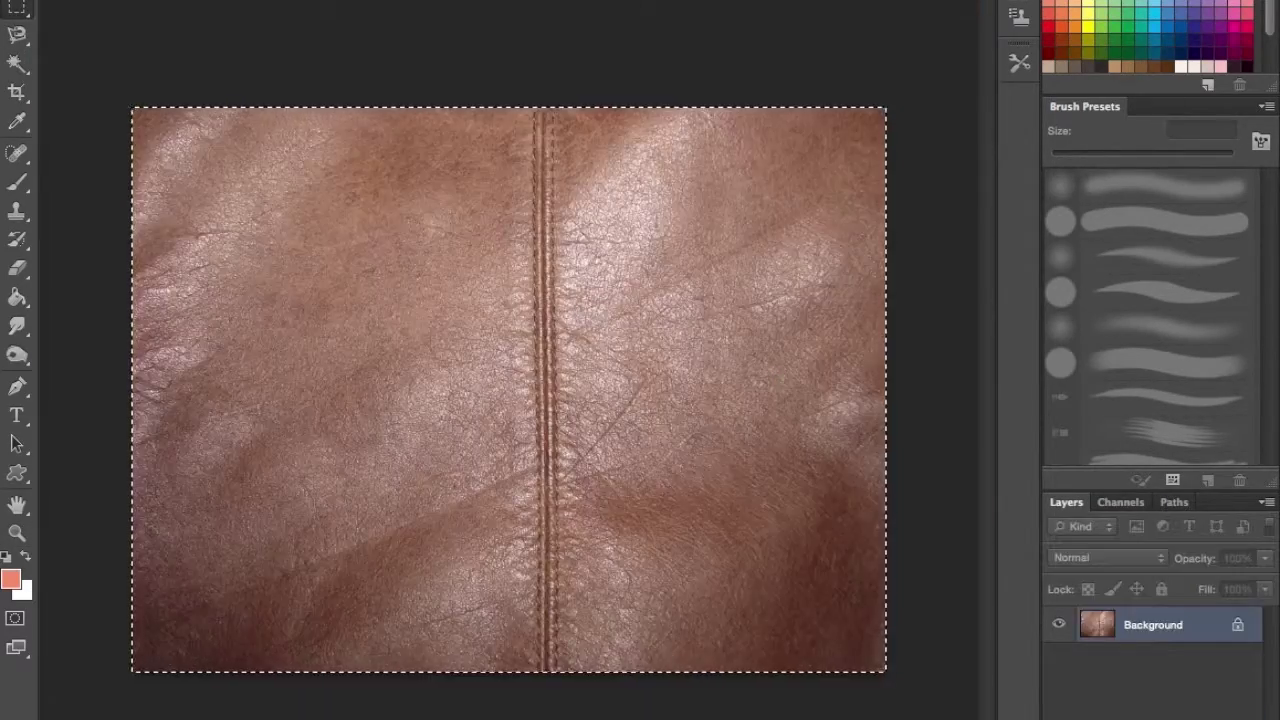
left_click(114, 48)
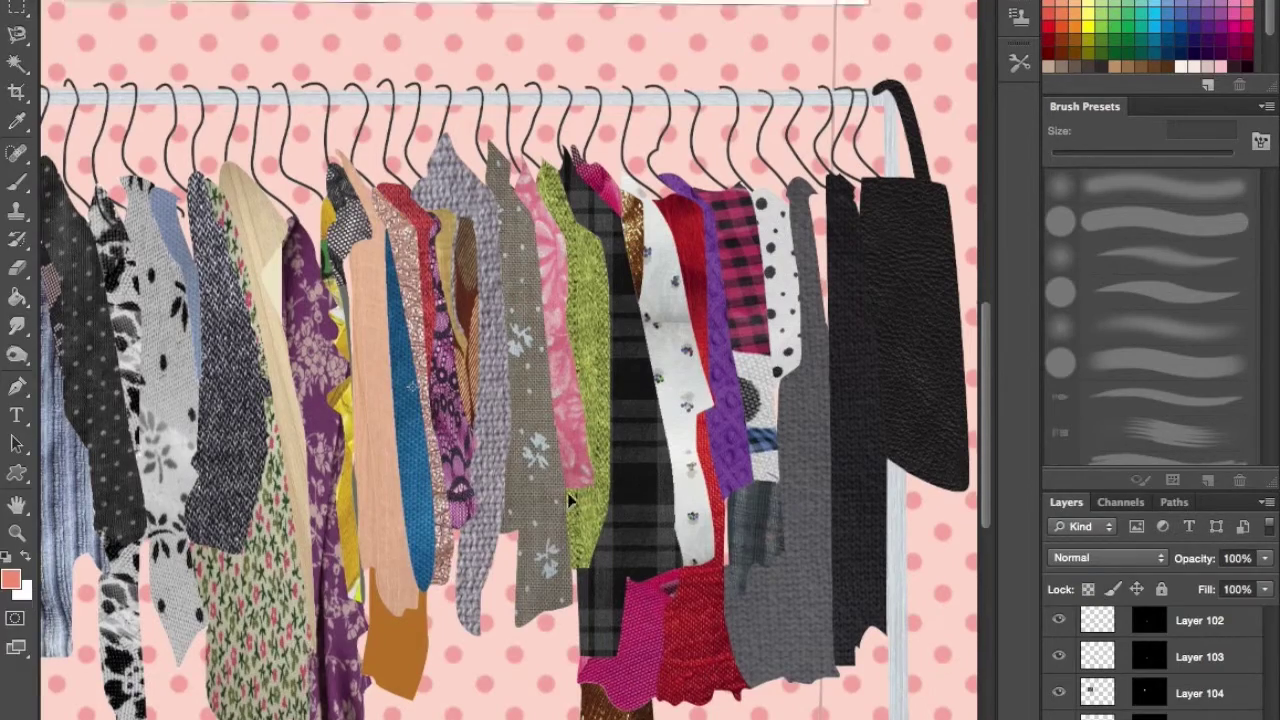
scroll(570, 500, "down", 5)
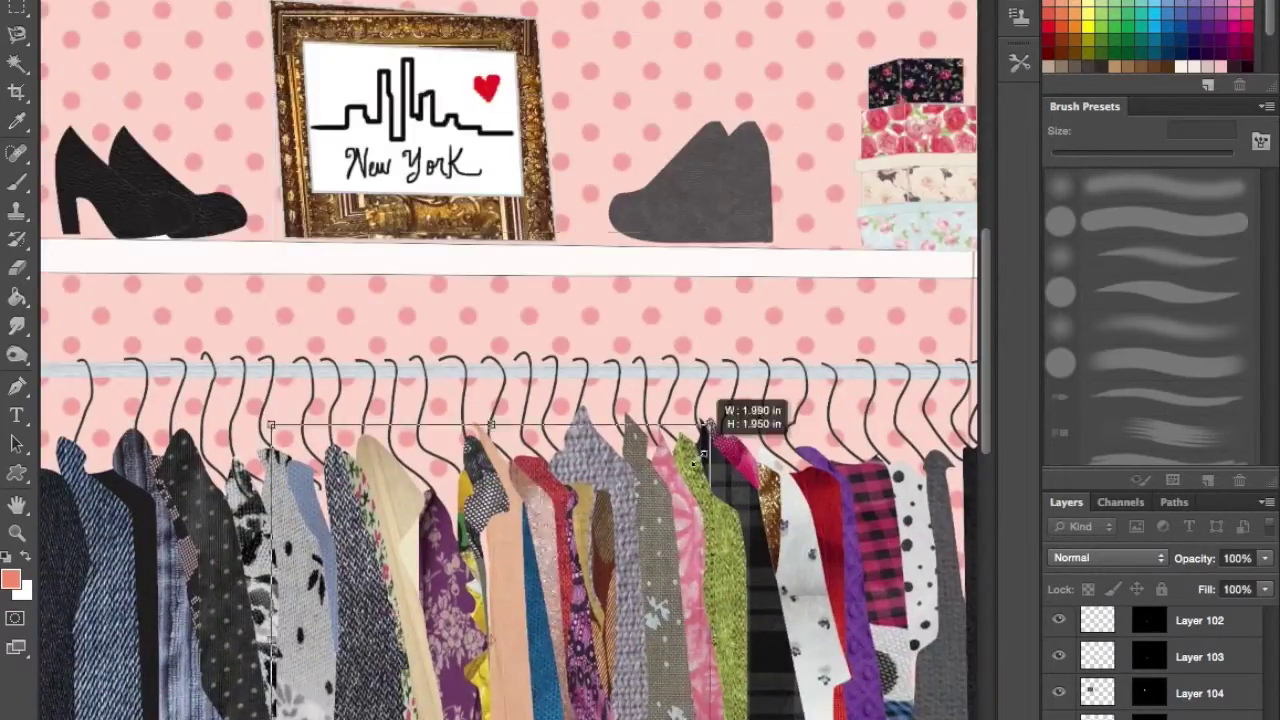
scroll(705, 425, "down", 5)
left_click_drag(422, 441, 472, 444)
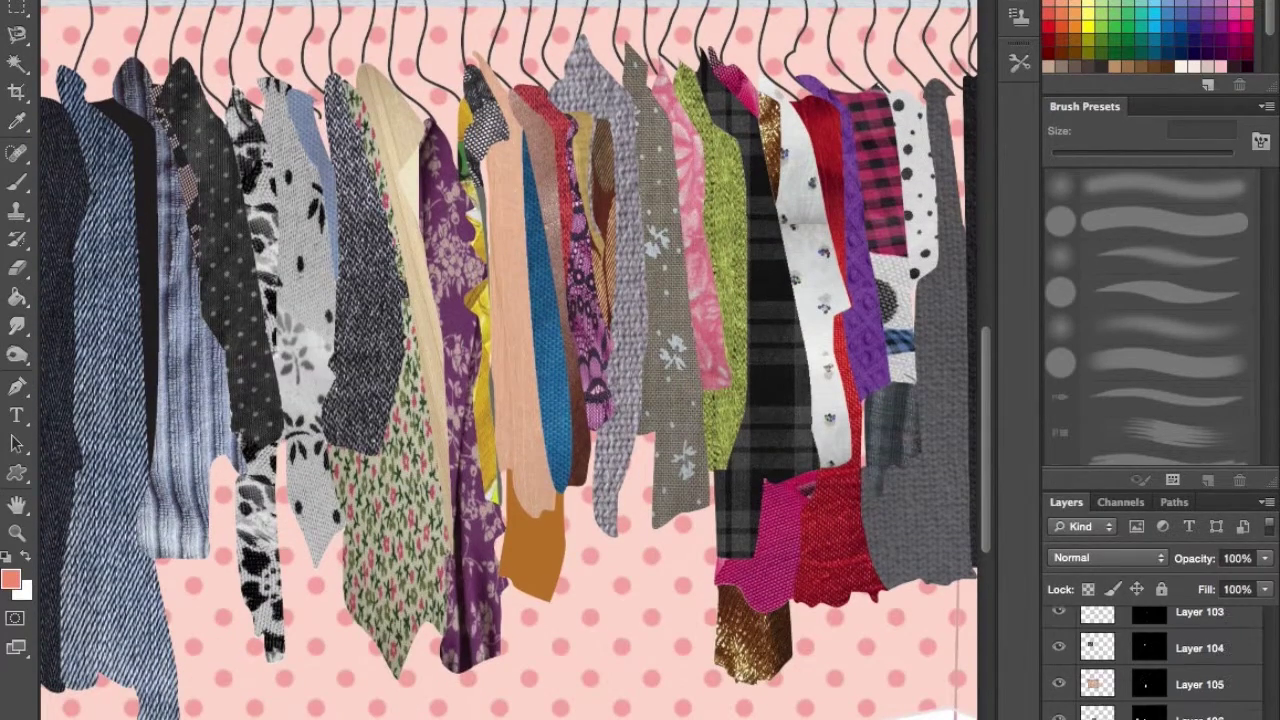
- Paste the pink glitter texture into the bottom of the orange garment
left_click(100, 48)
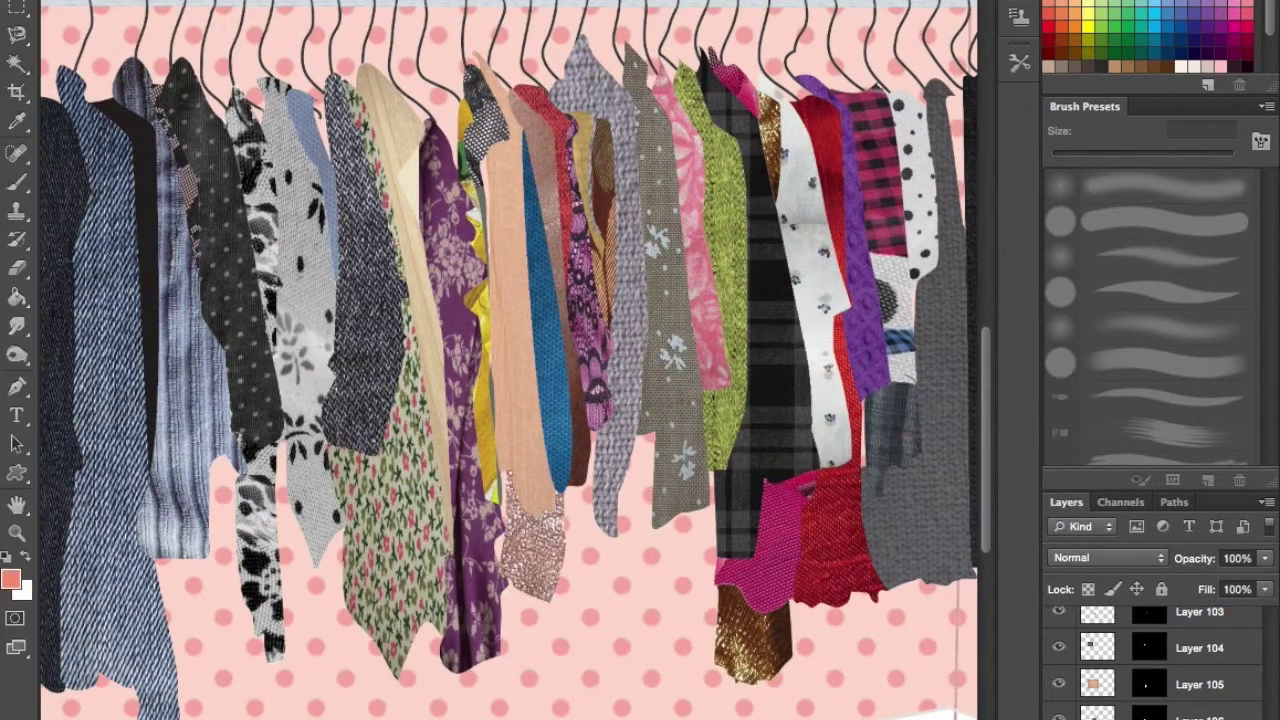
scroll(360, 385, "down", 3)
scroll(360, 385, "down", 5)
scroll(360, 385, "left", 2)
scroll(631, 569, "down", 5)
scroll(631, 569, "up", 10)
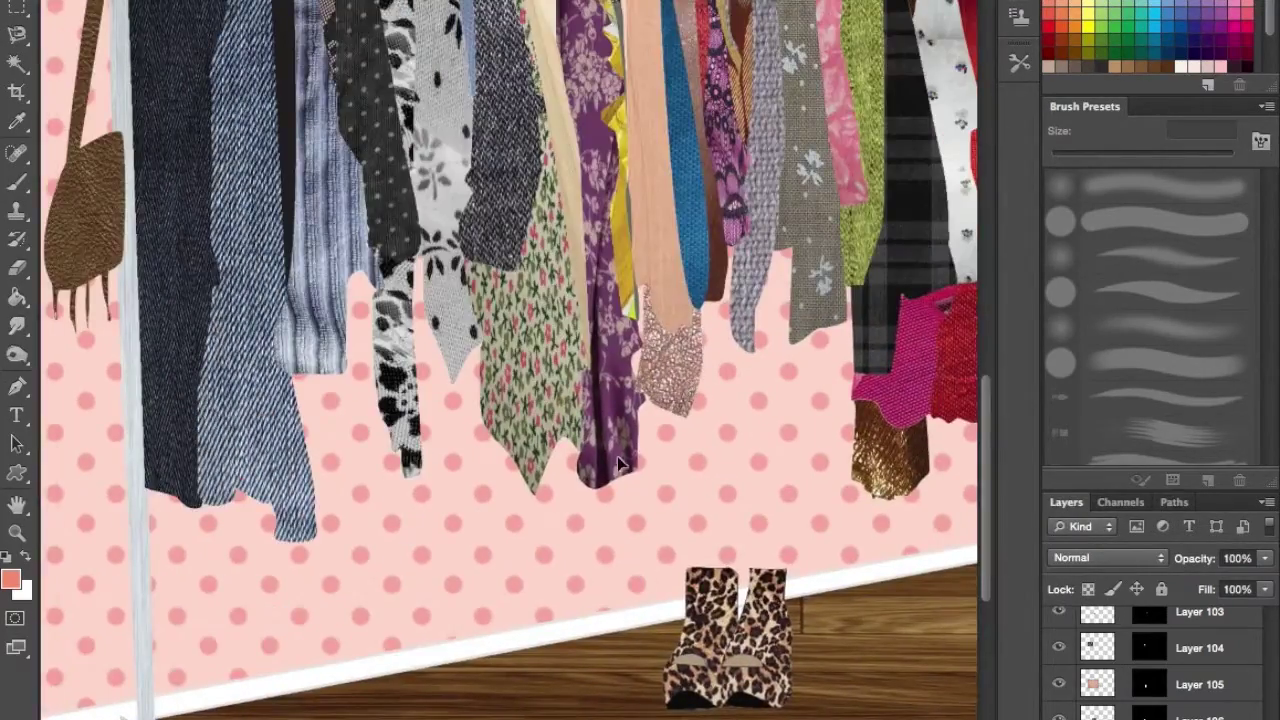
scroll(617, 456, "down", 3)
- Apply the final Free Transform to the glitter piece and review the rack
key("ctrl+t")
key("ctrl+minus")
key("ctrl+plus")
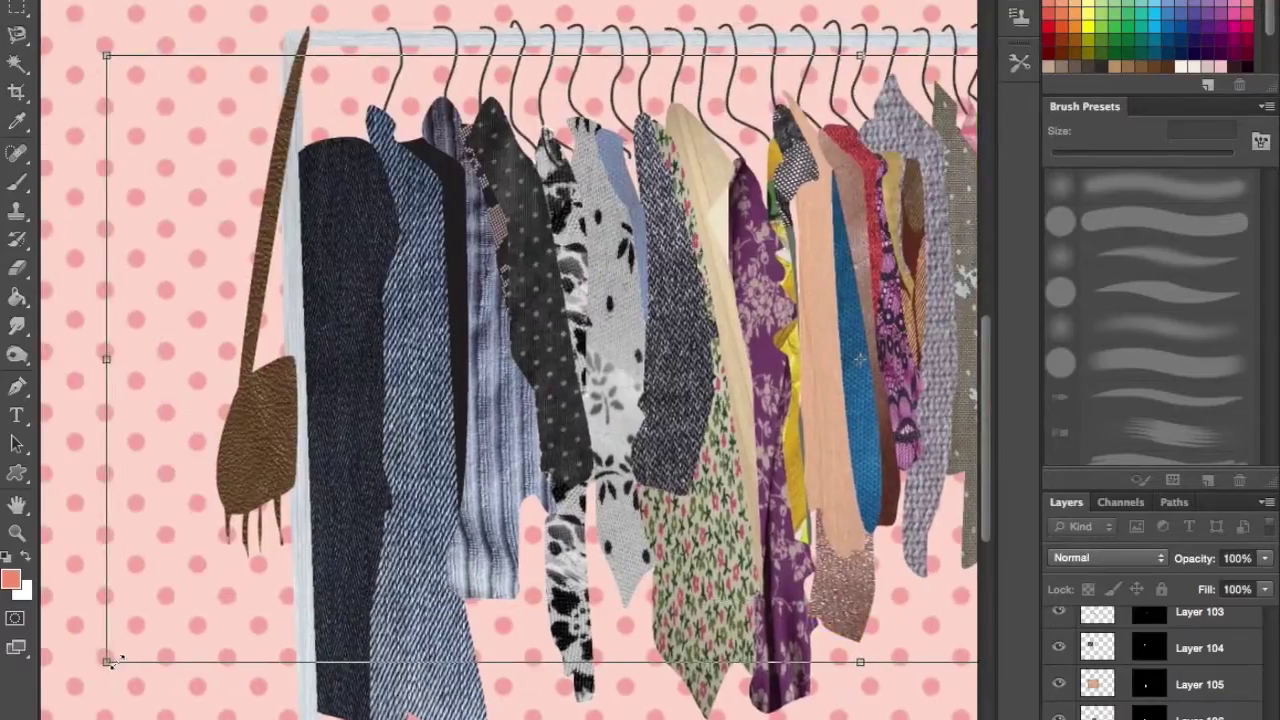
scroll(500, 400, "right", 10)
scroll(500, 400, "right", 3)
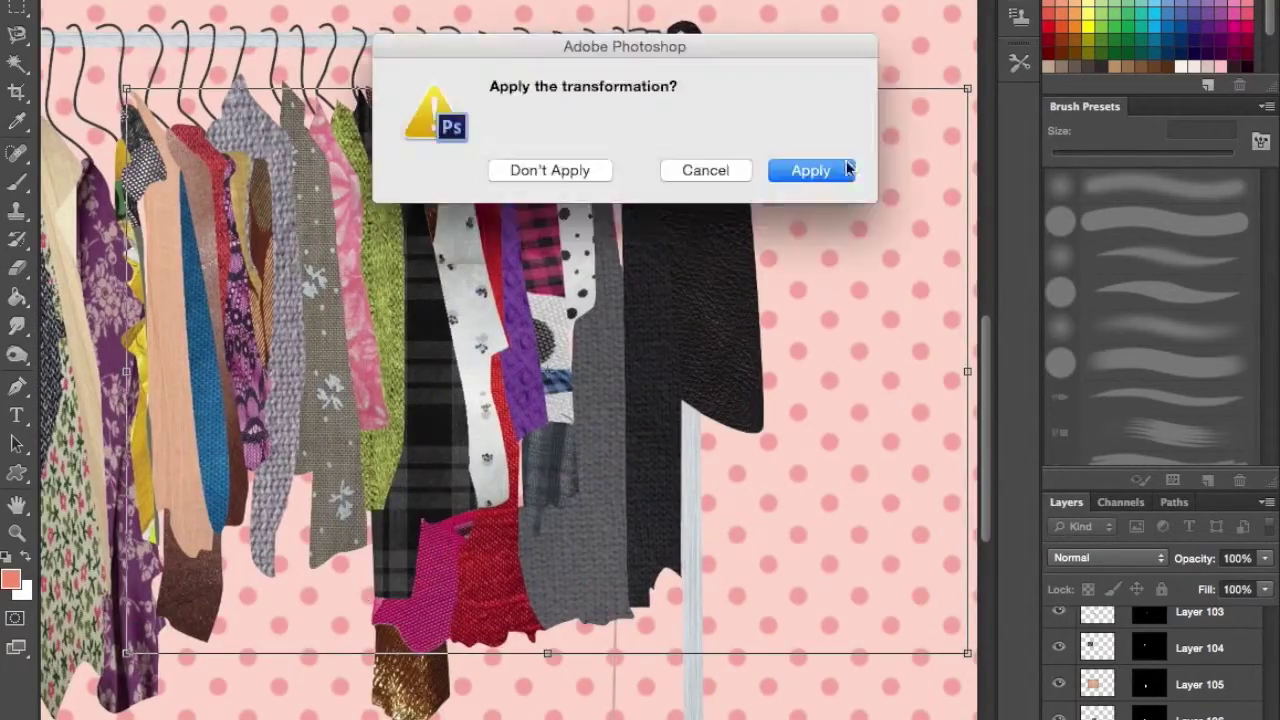
left_click(848, 170)
key("z")
key("ctrl+0")
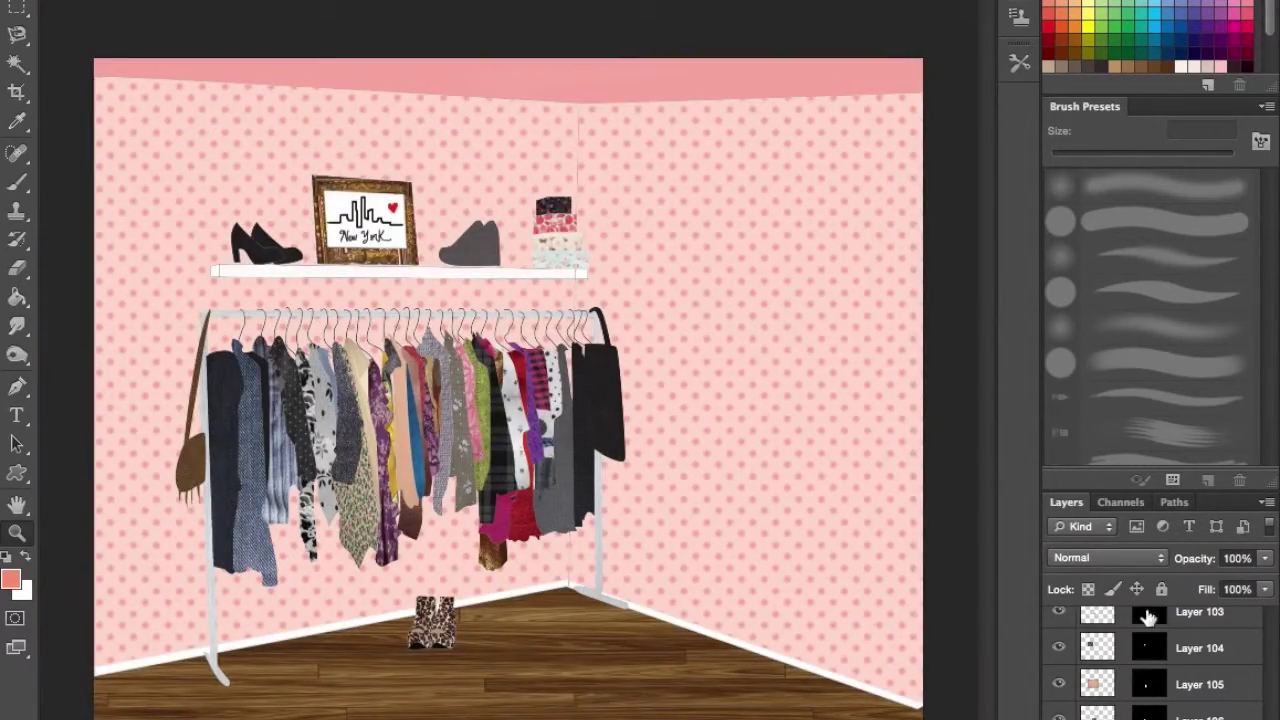
left_click_drag(944, 311, 204, 382)
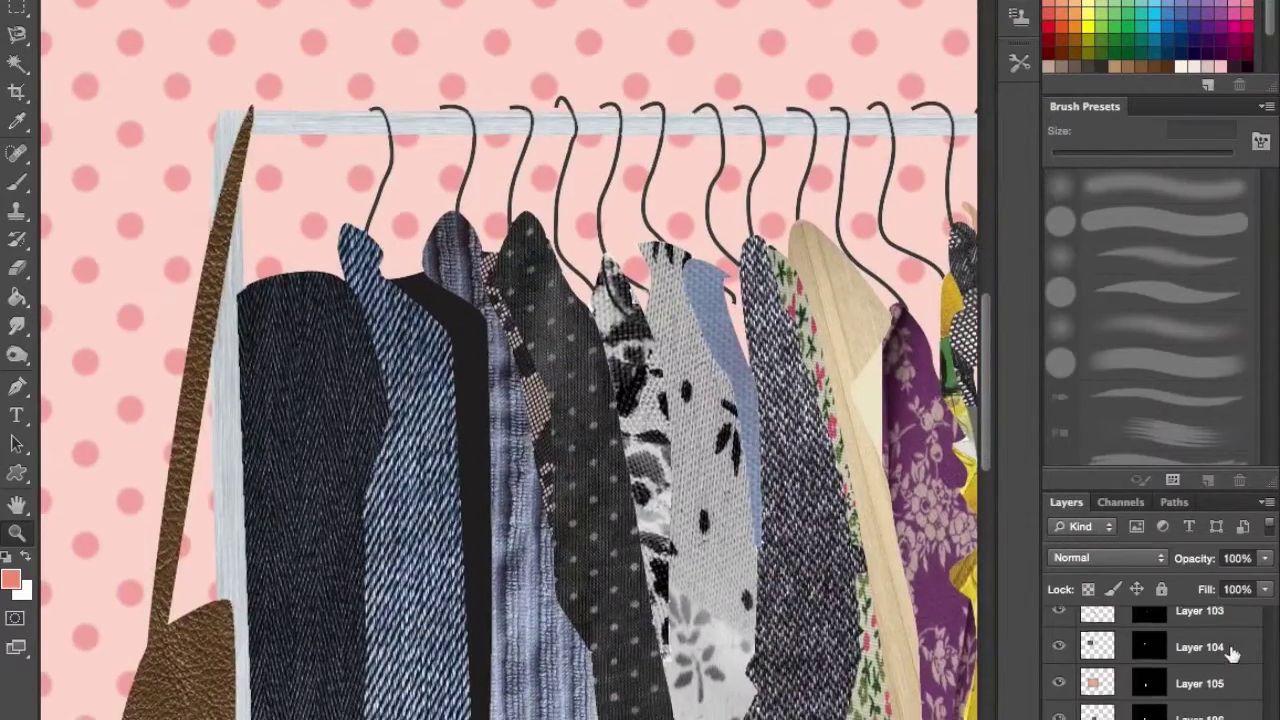
- On Layer 3, burn the rack pole along its length with a 12 px brush
key("ctrl+0")
left_click(17, 355)
key("ctrl+plus")
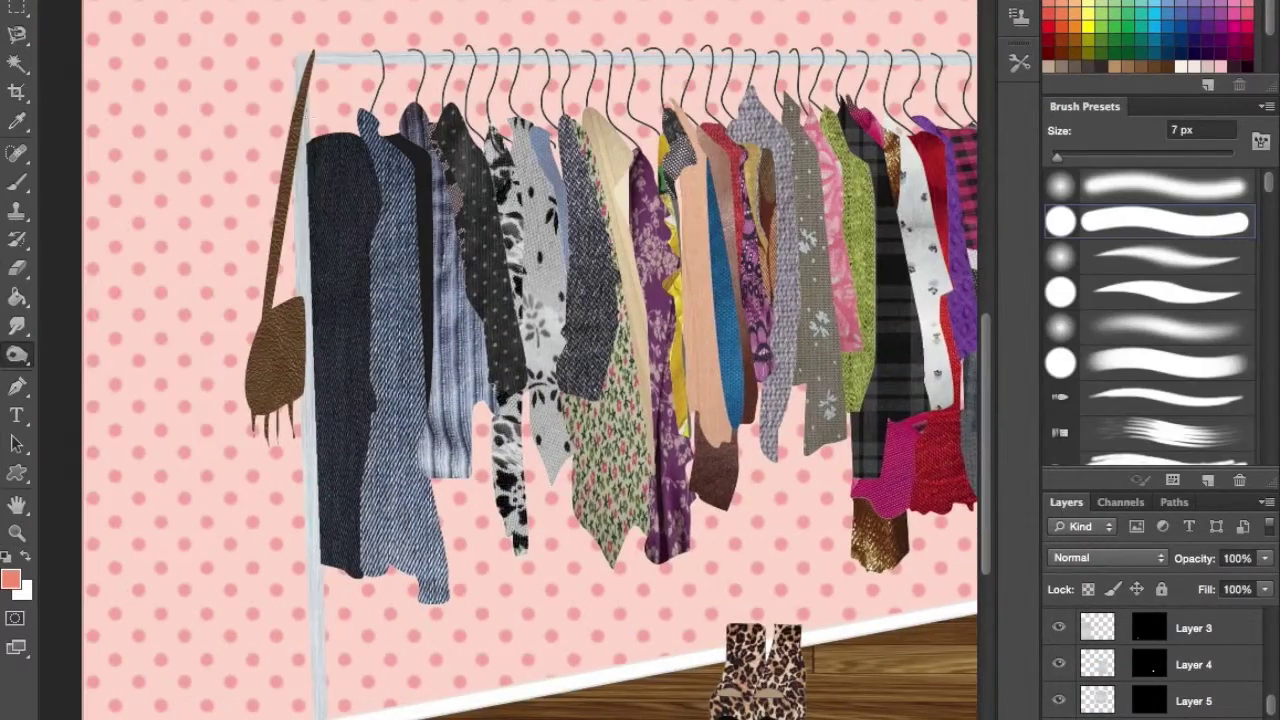
left_click(1194, 628)
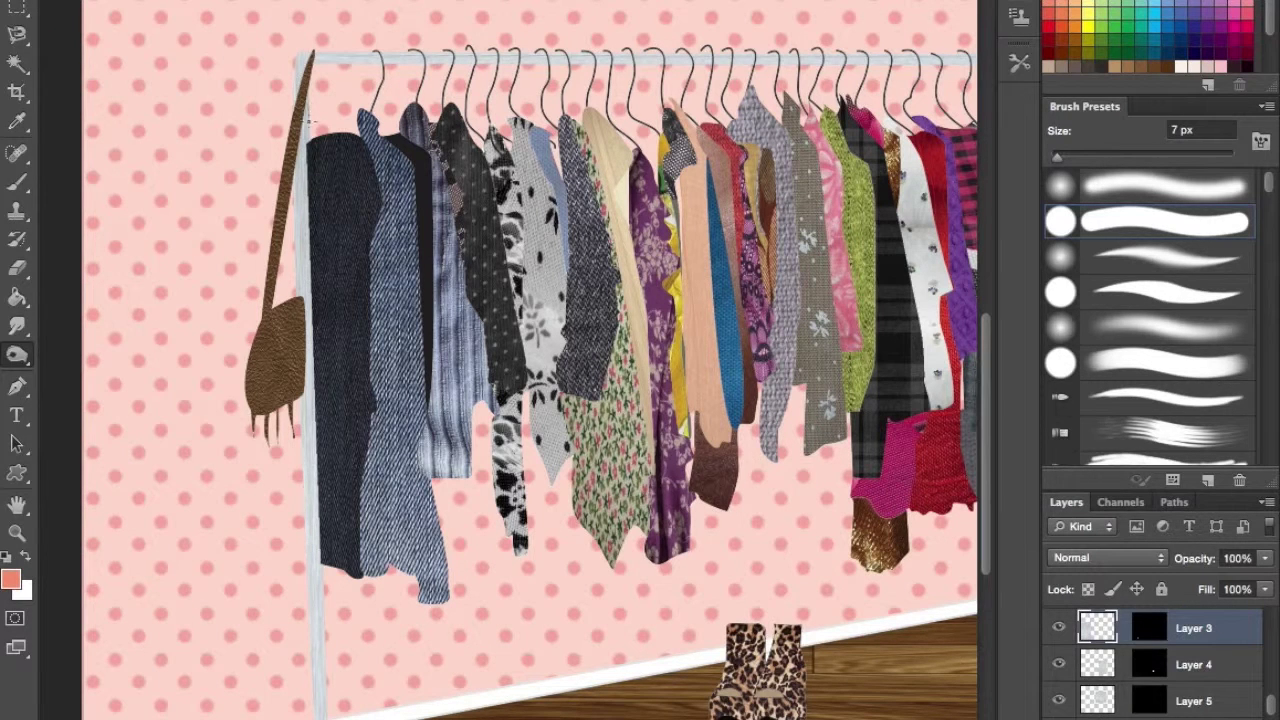
key("bracketright")
key("bracketright")
key("bracketright")
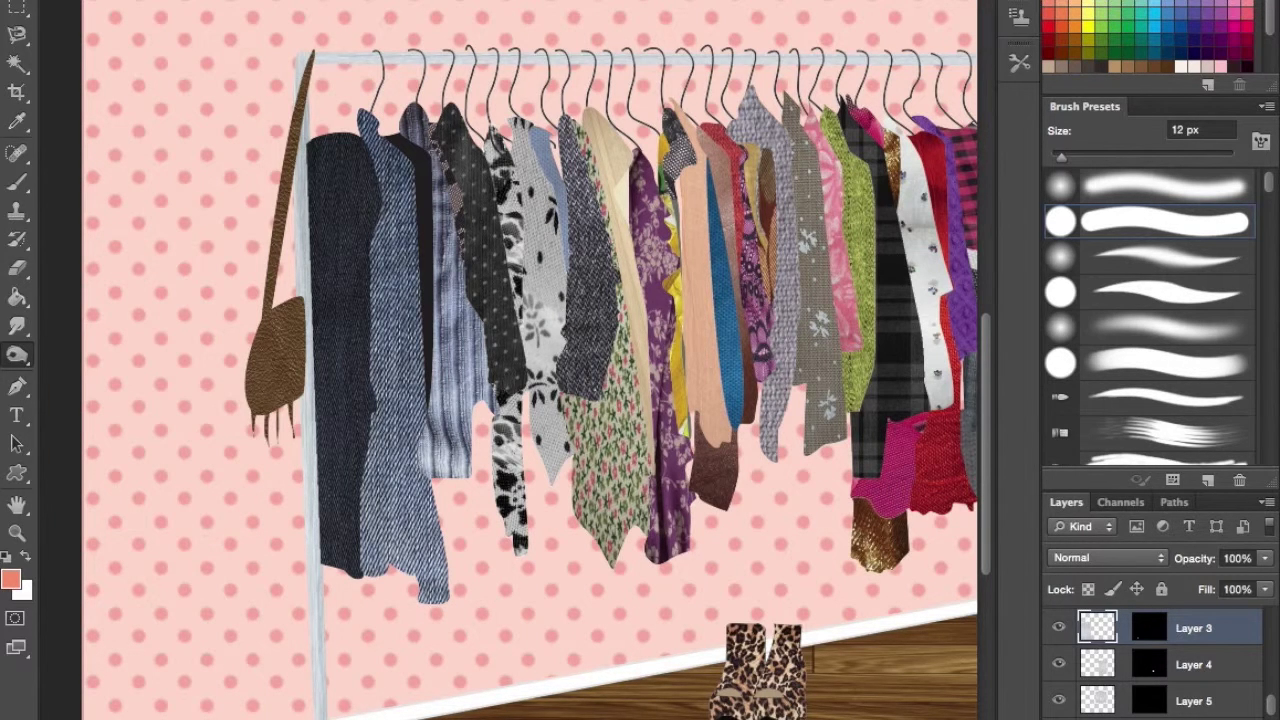
left_click_drag(316, 430, 303, 97)
left_click_drag(307, 178, 326, 684)
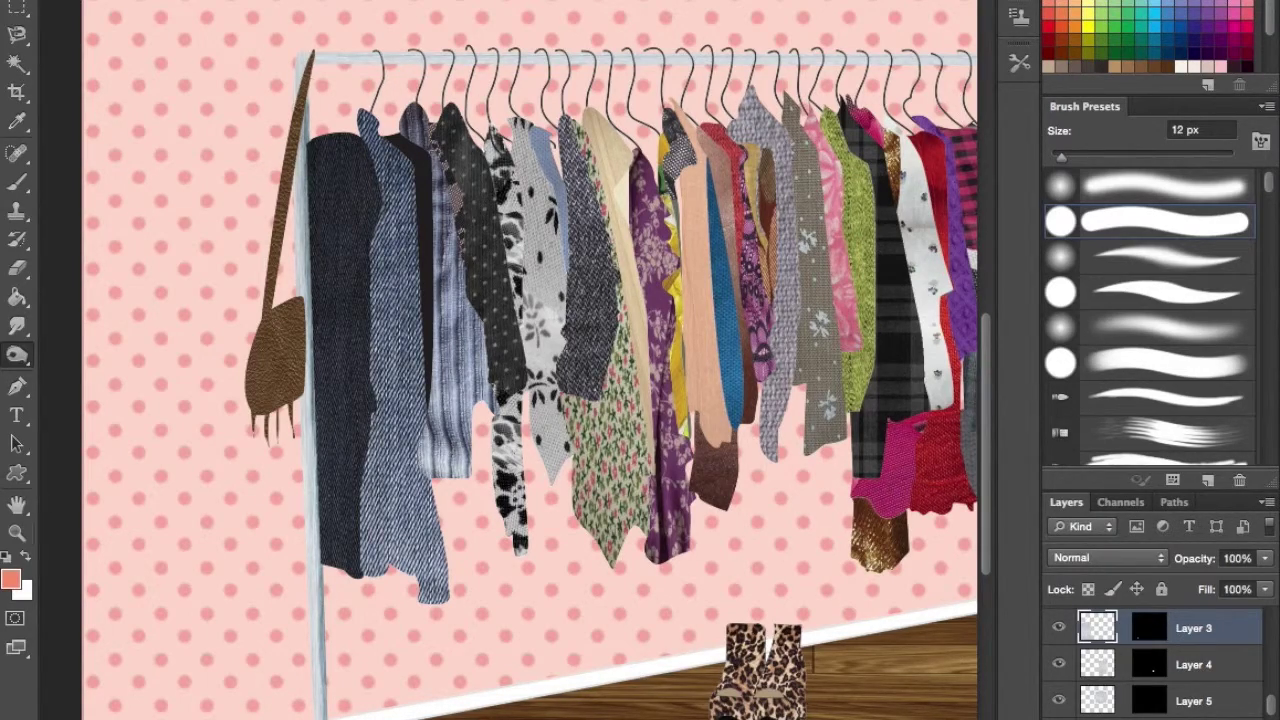
- Resize the brush to 16 px and dodge a bright highlight down the left rack pole
scroll(530, 360, "left", 3)
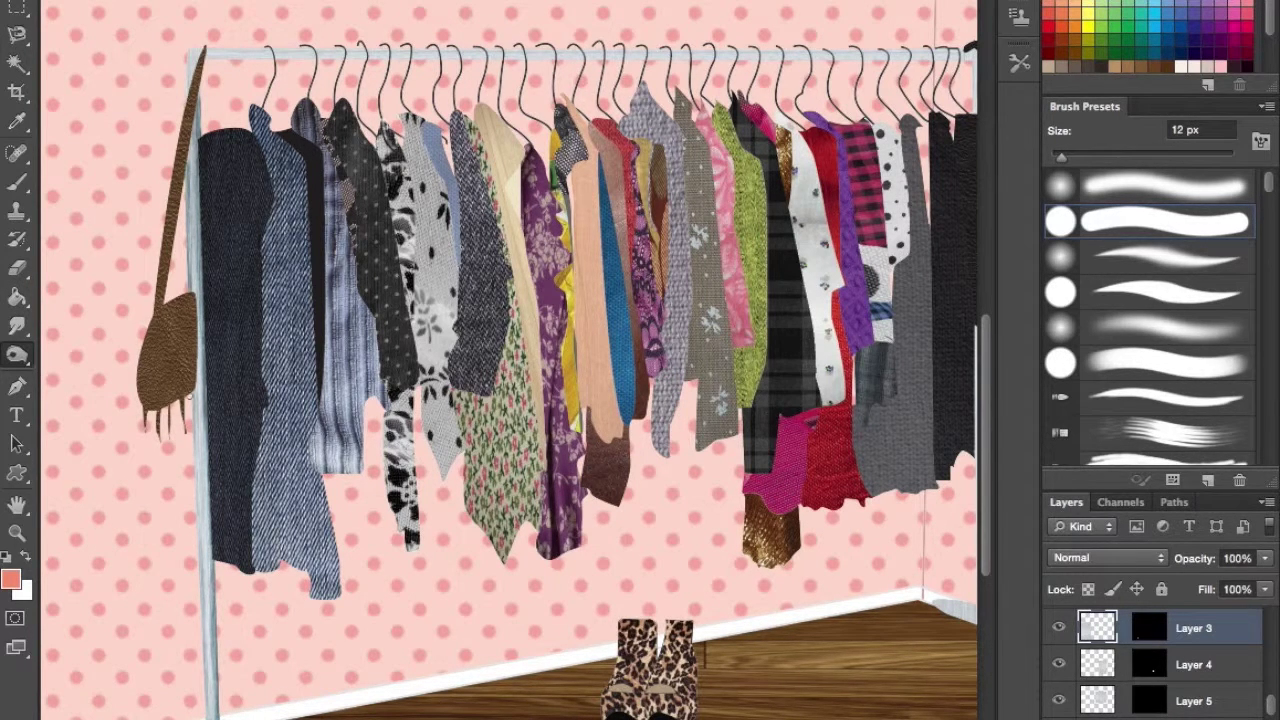
scroll(100, 333, "down", 3)
scroll(197, 250, "up", 3)
right_click(197, 250)
key("Return")
key("bracketright")
key("bracketright")
key("bracketright")
scroll(205, 300, "down", 2)
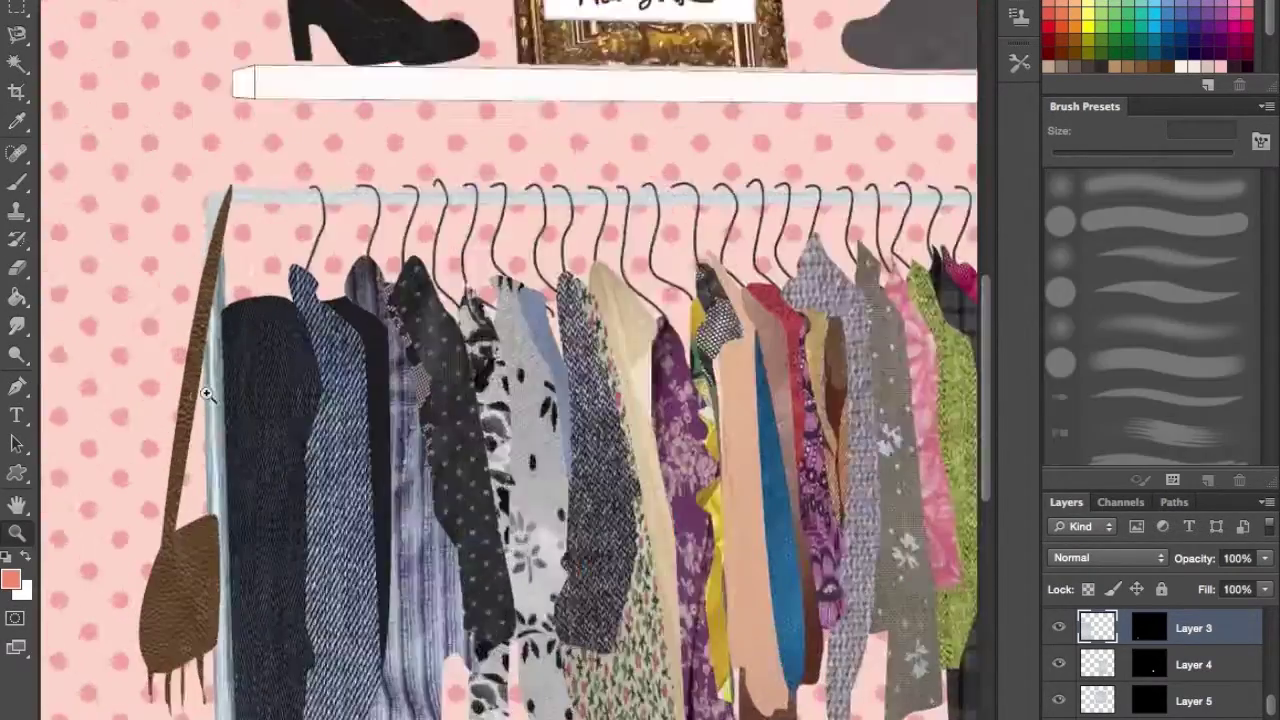
scroll(215, 452, "up", 4)
scroll(214, 336, "down", 3)
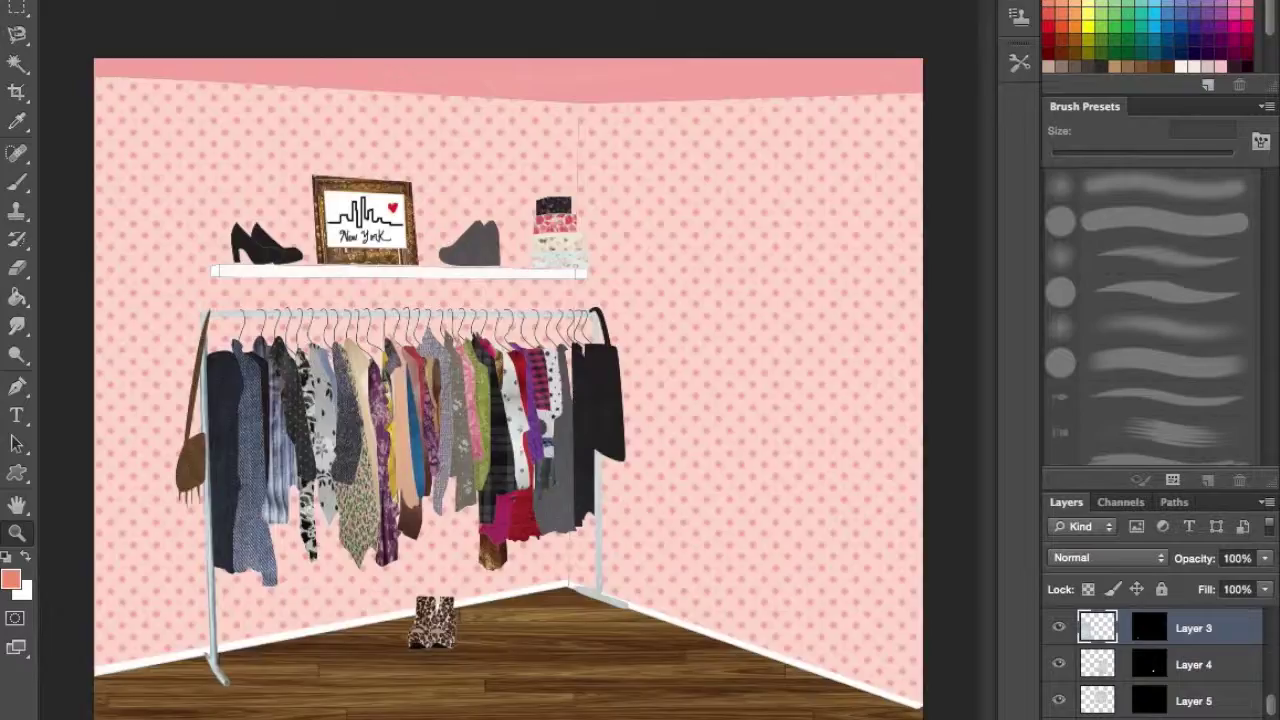
key("o")
scroll(205, 560, "up", 3)
left_click_drag(203, 278, 210, 538)
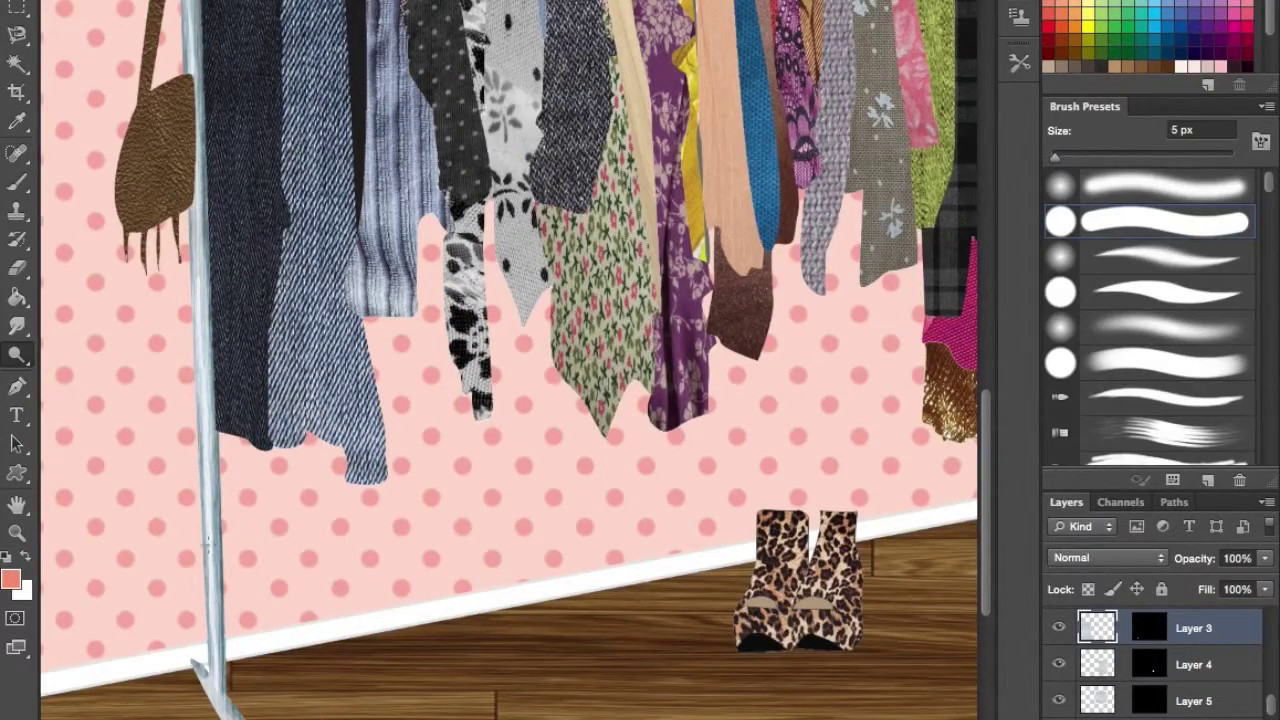
- Select the Smudge tool and zoom in on the lower-left of the rack pole
scroll(200, 600, "down", 3)
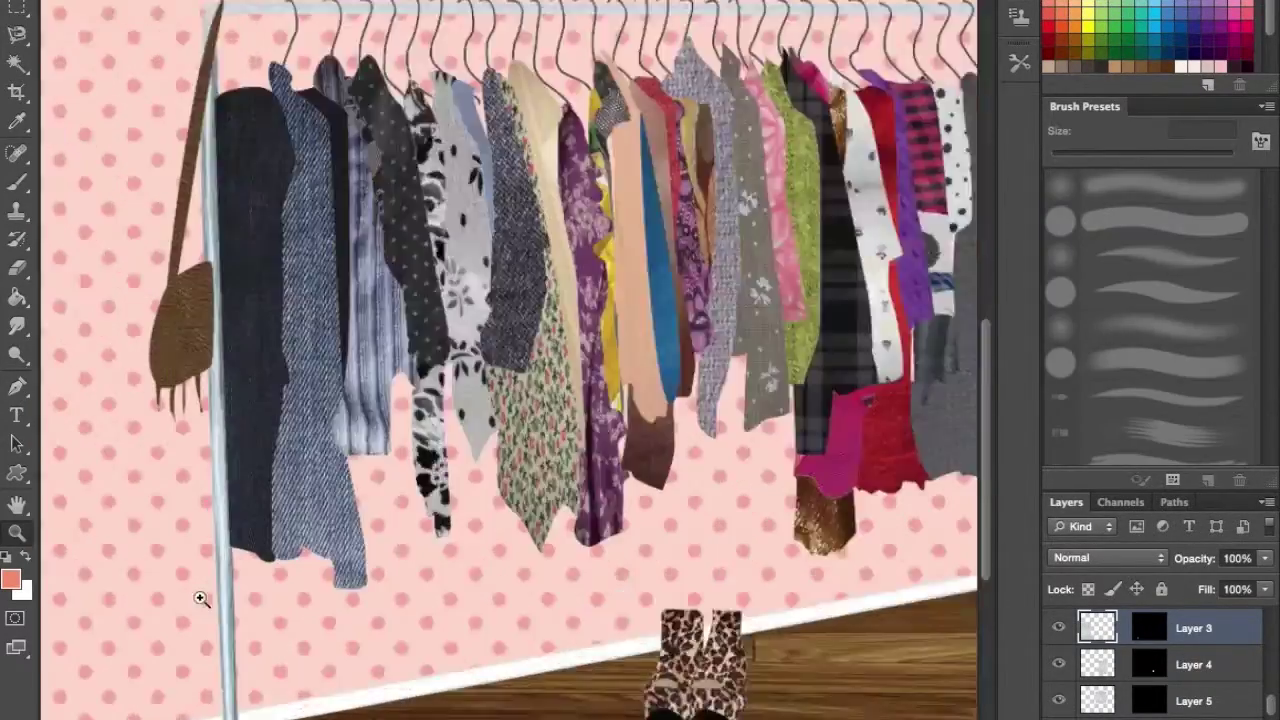
scroll(157, 571, "up", 3)
left_click(16, 325)
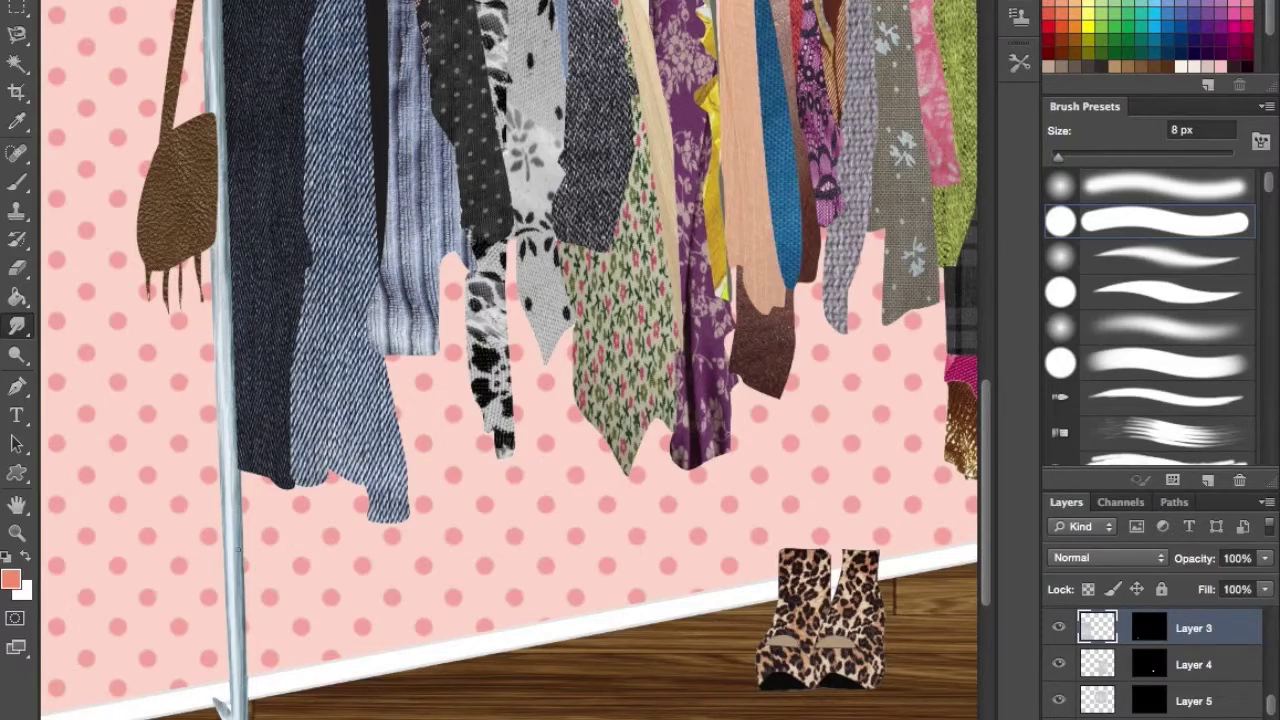
scroll(510, 360, "up", 5)
key("z")
key("ctrl+0")
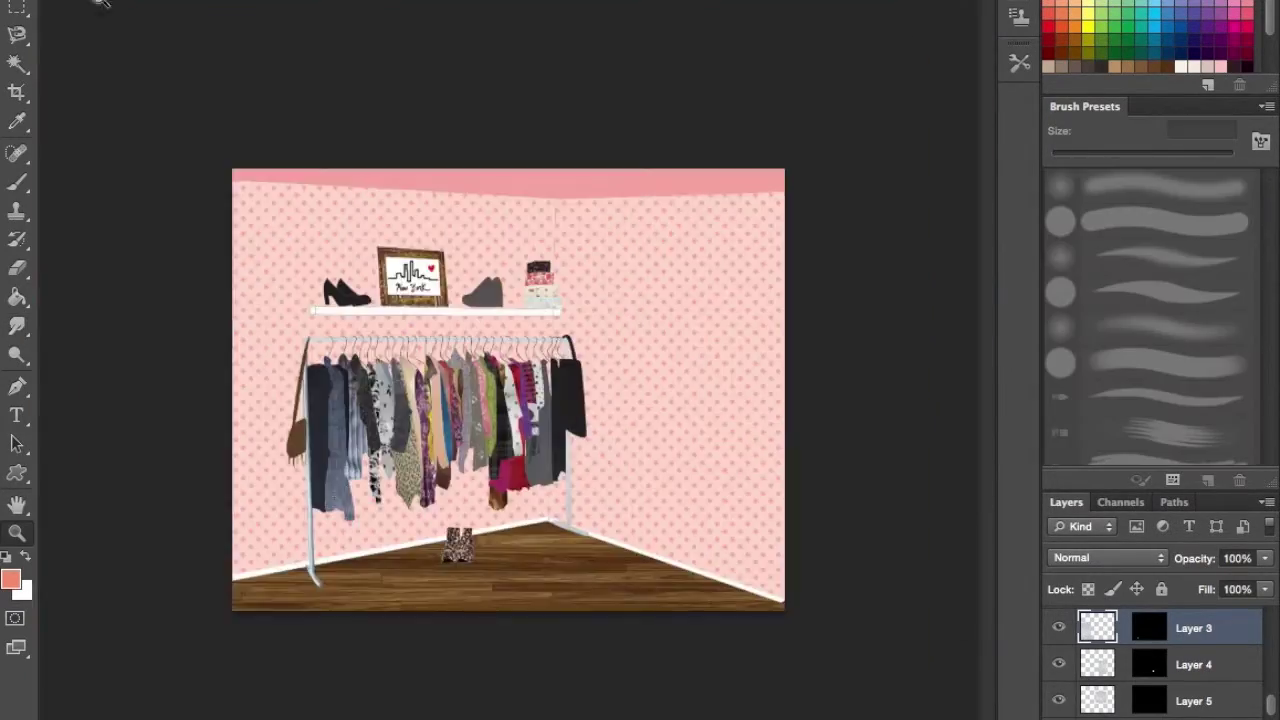
scroll(510, 360, "down", 3)
left_click(806, 543, "alt")
left_click(214, 608)
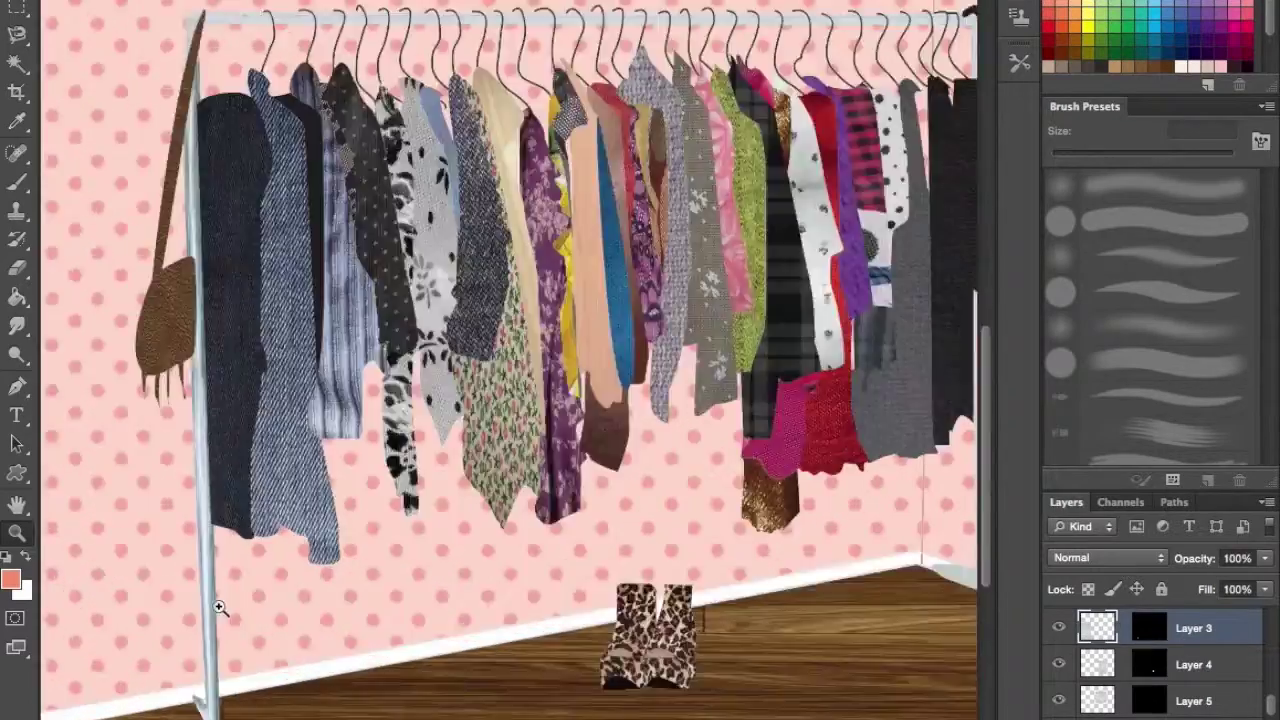
left_click(214, 608)
- Burn two more darker strokes along the left pole, then zoom to check the rack
key("o")
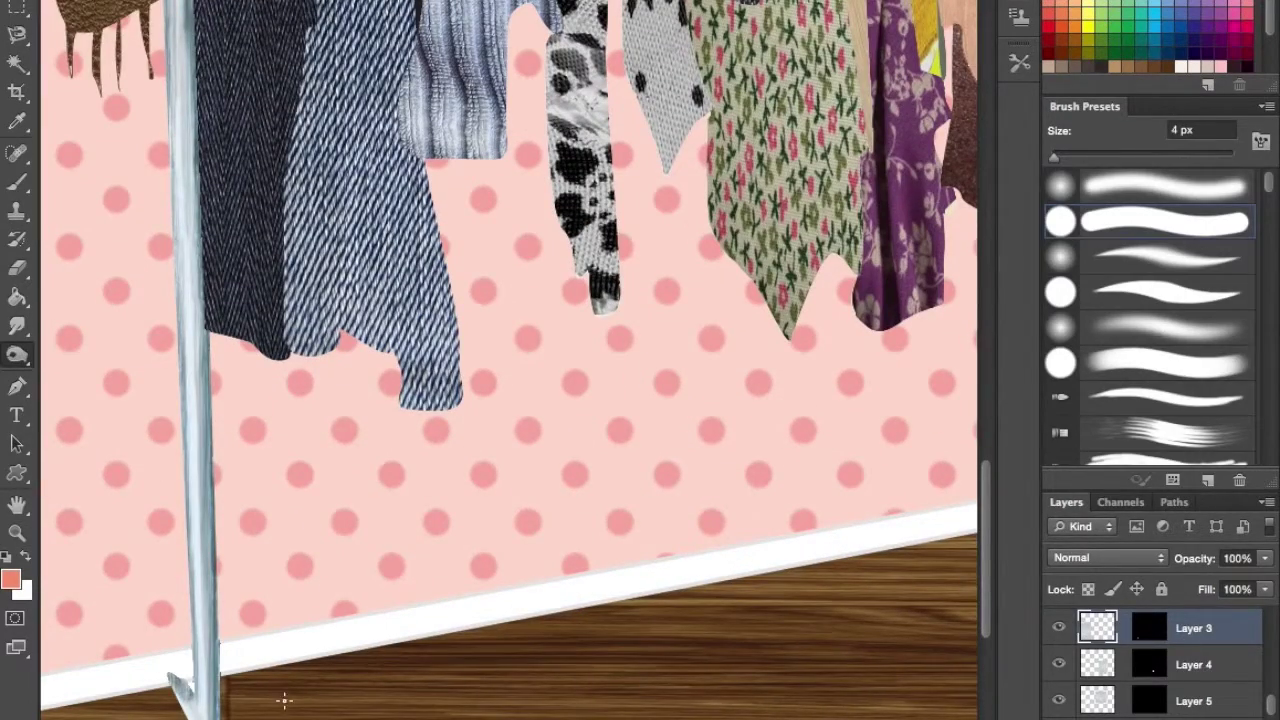
left_click_drag(210, 405, 182, 2)
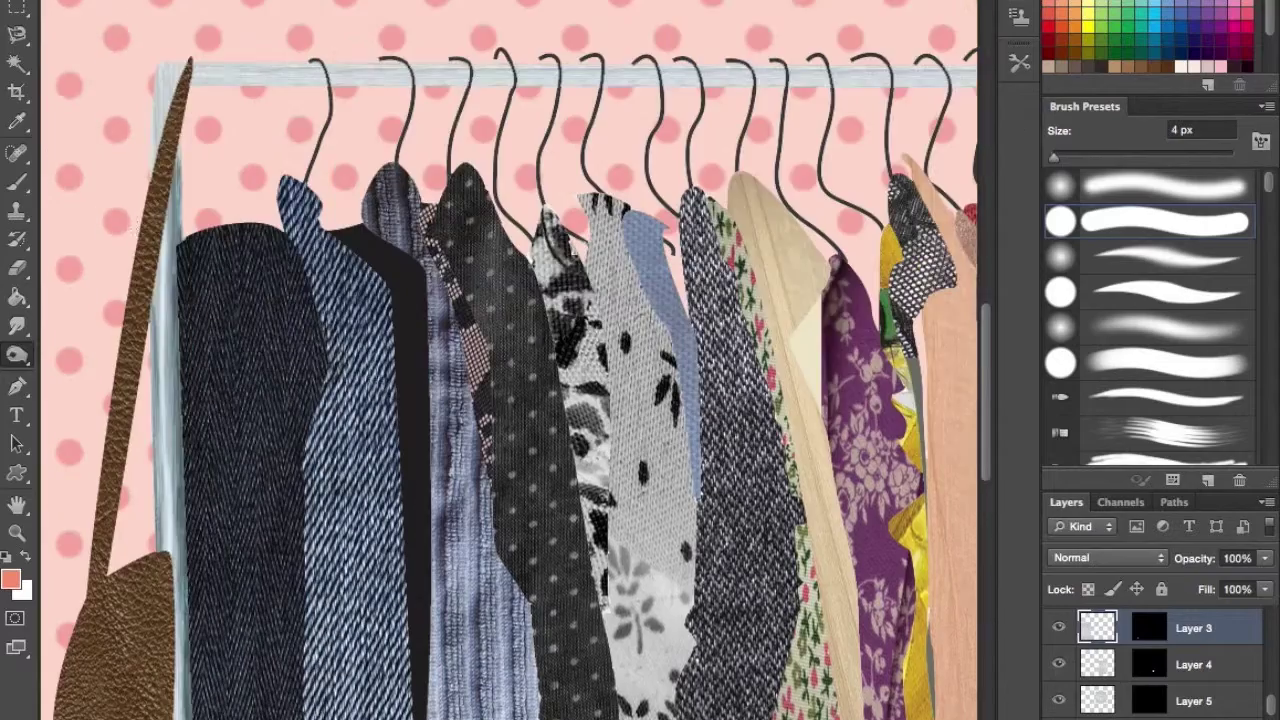
left_click_drag(176, 152, 192, 560)
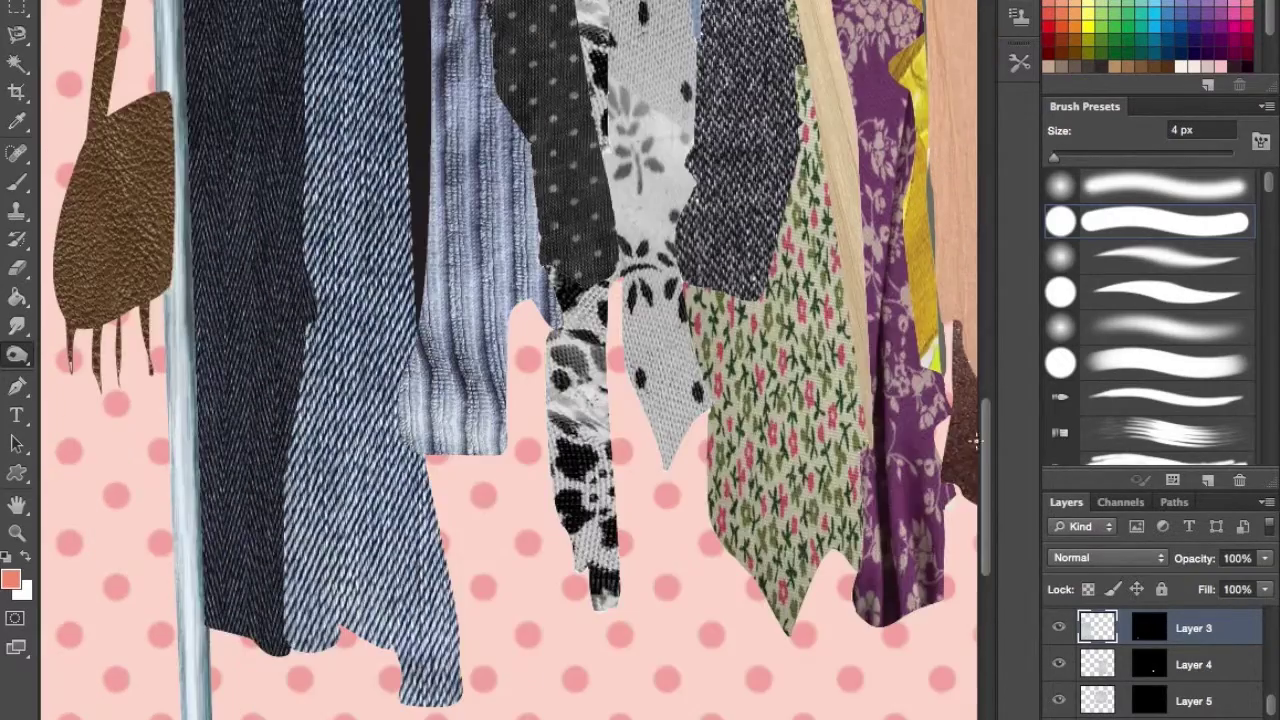
key("z")
left_click(259, 8, "alt")
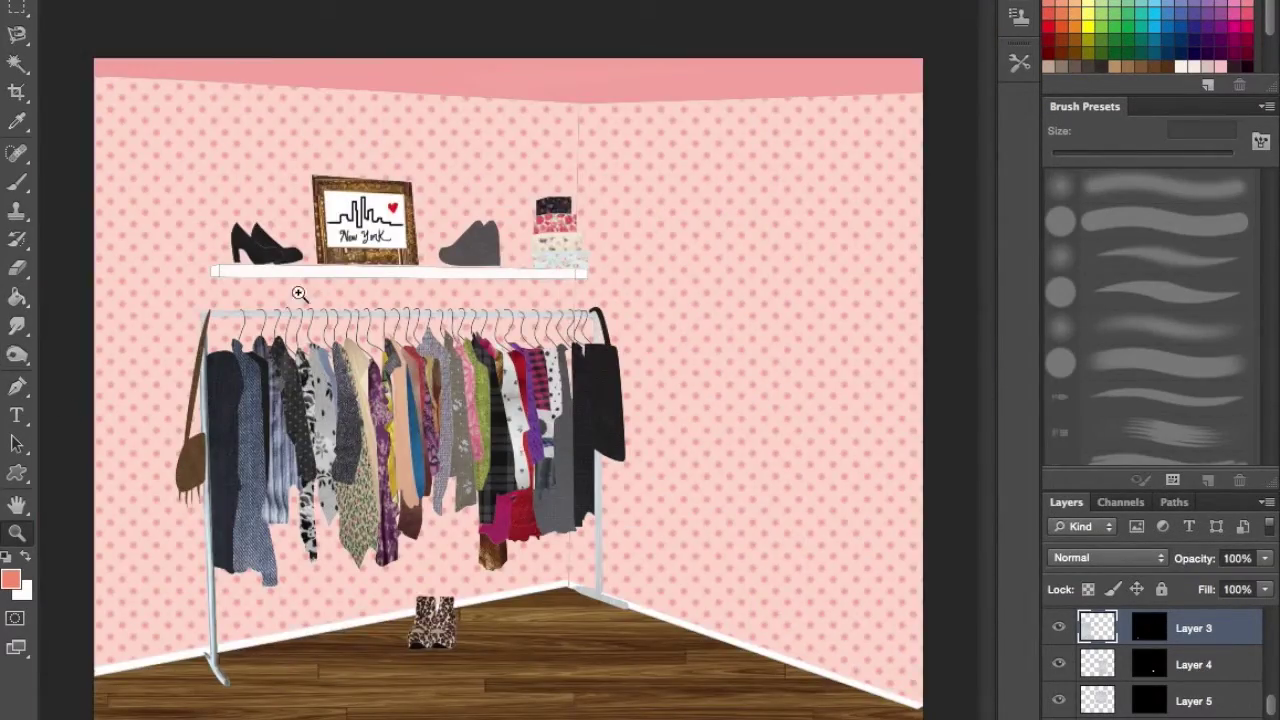
left_click(300, 289)
left_click(1070, 664)
scroll(1060, 690, "down", 10)
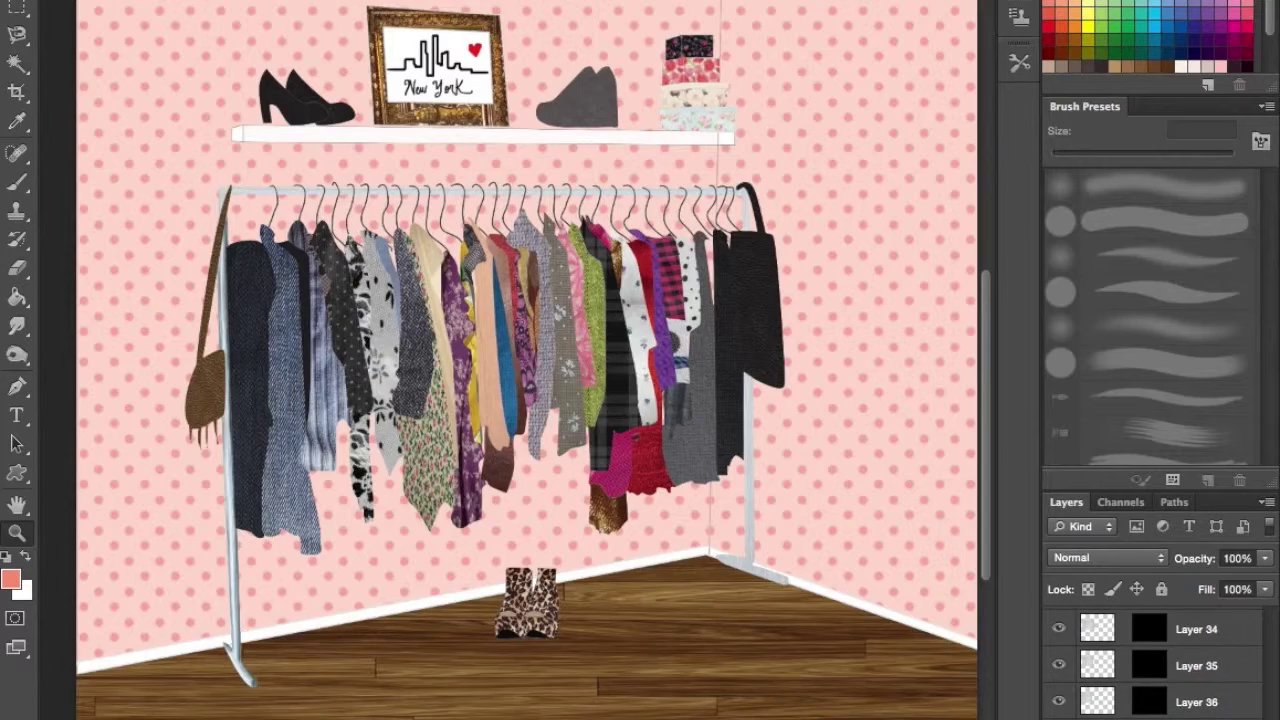
key("o")
key("ctrl+plus")
key("ctrl+plus")
key("ctrl+plus")
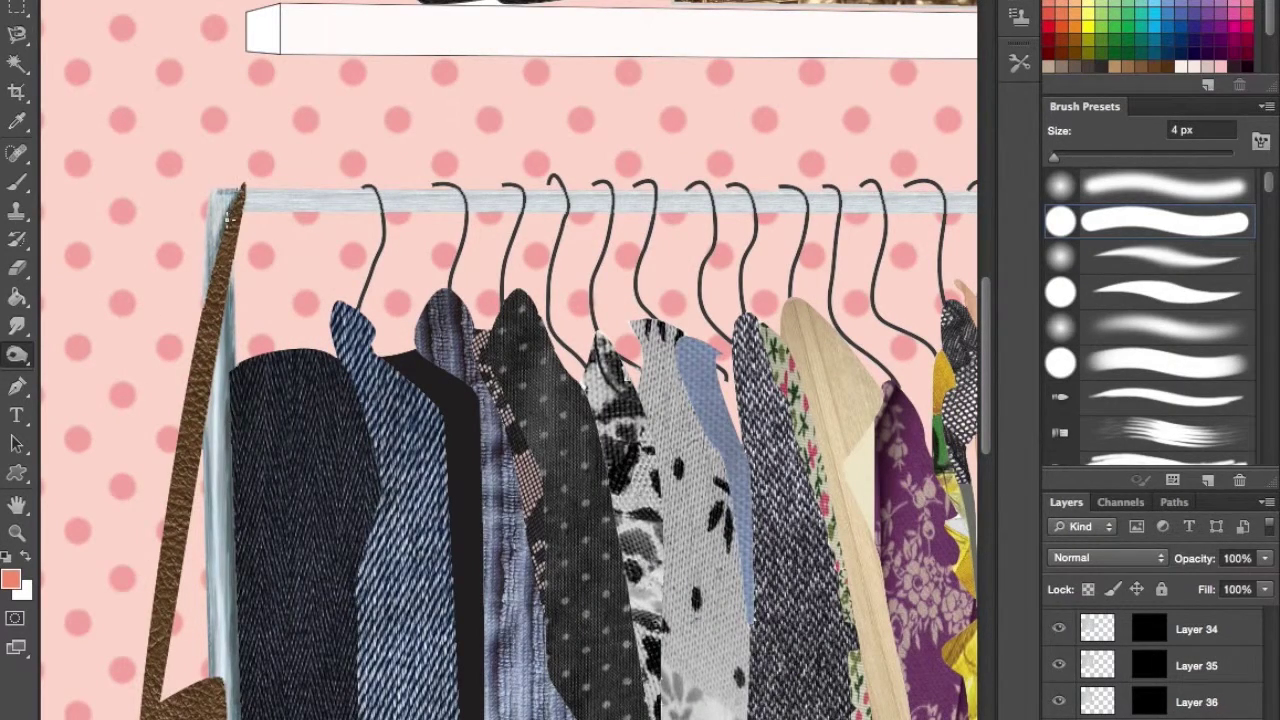
key("r")
right_click(147, 124)
double_click(43, 71)
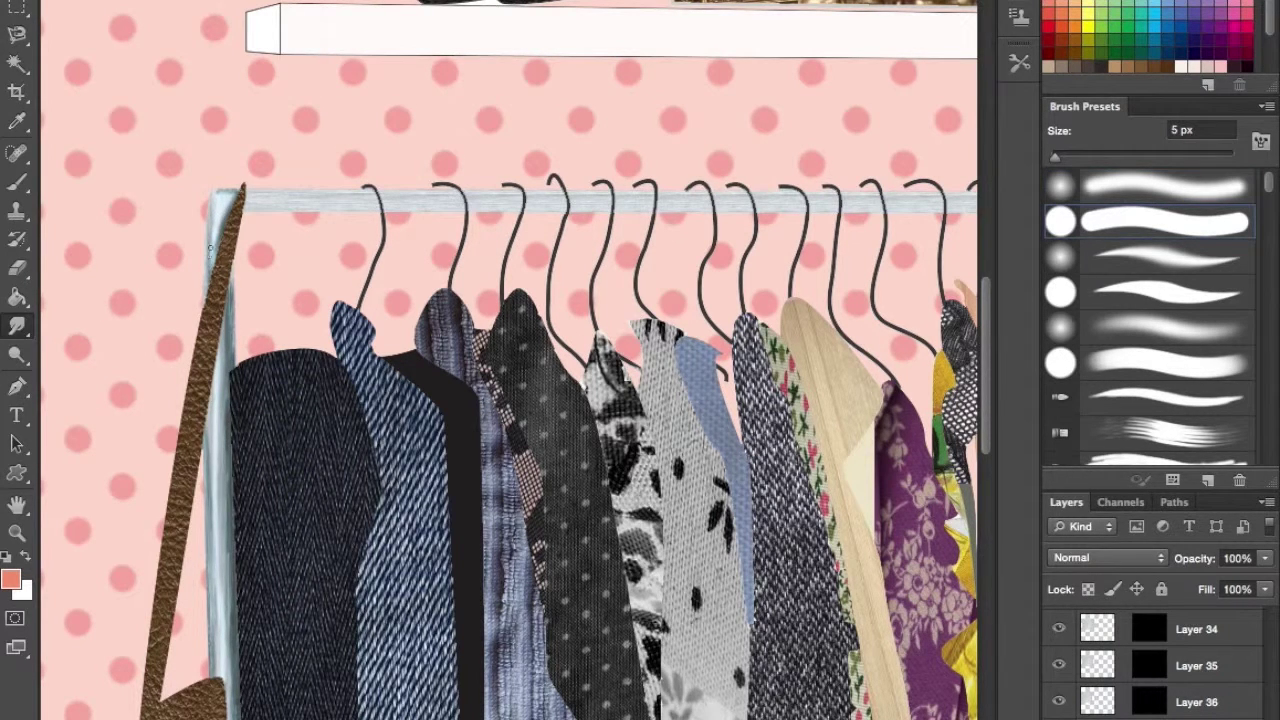
key("o")
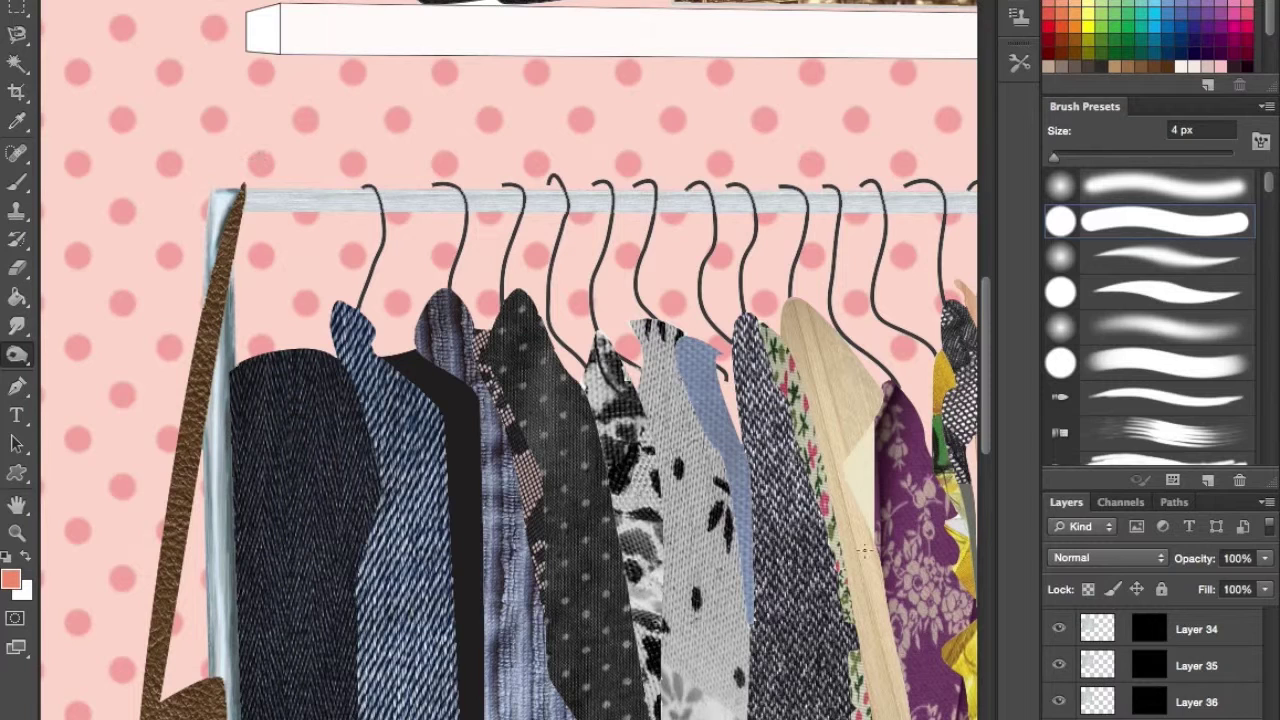
key("alt+bracketleft")
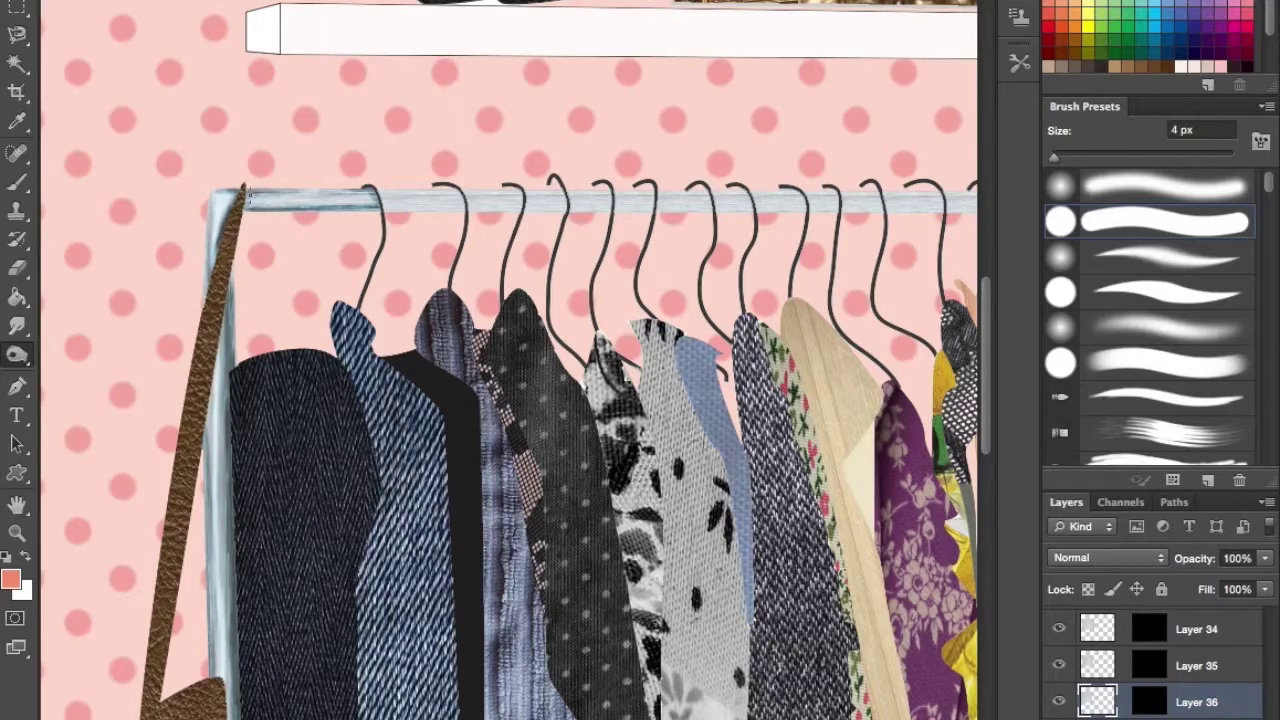
key("r")
left_click_drag(265, 203, 210, 147)
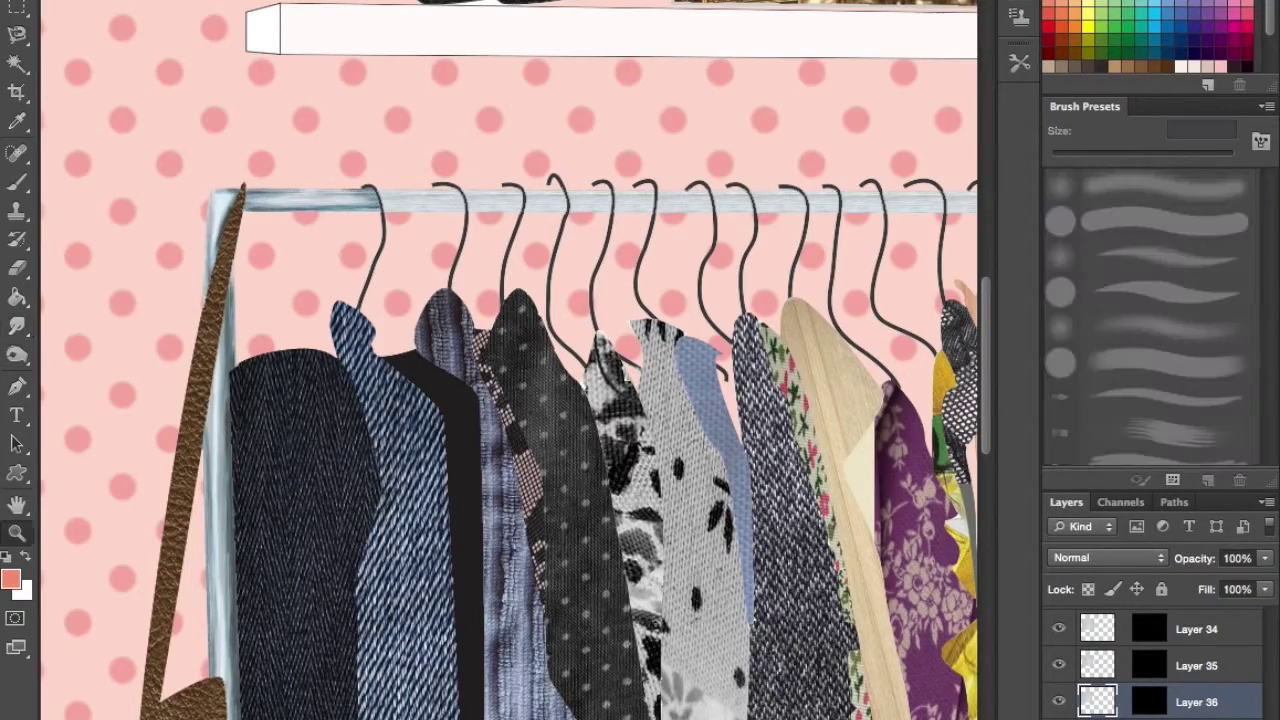
key("r")
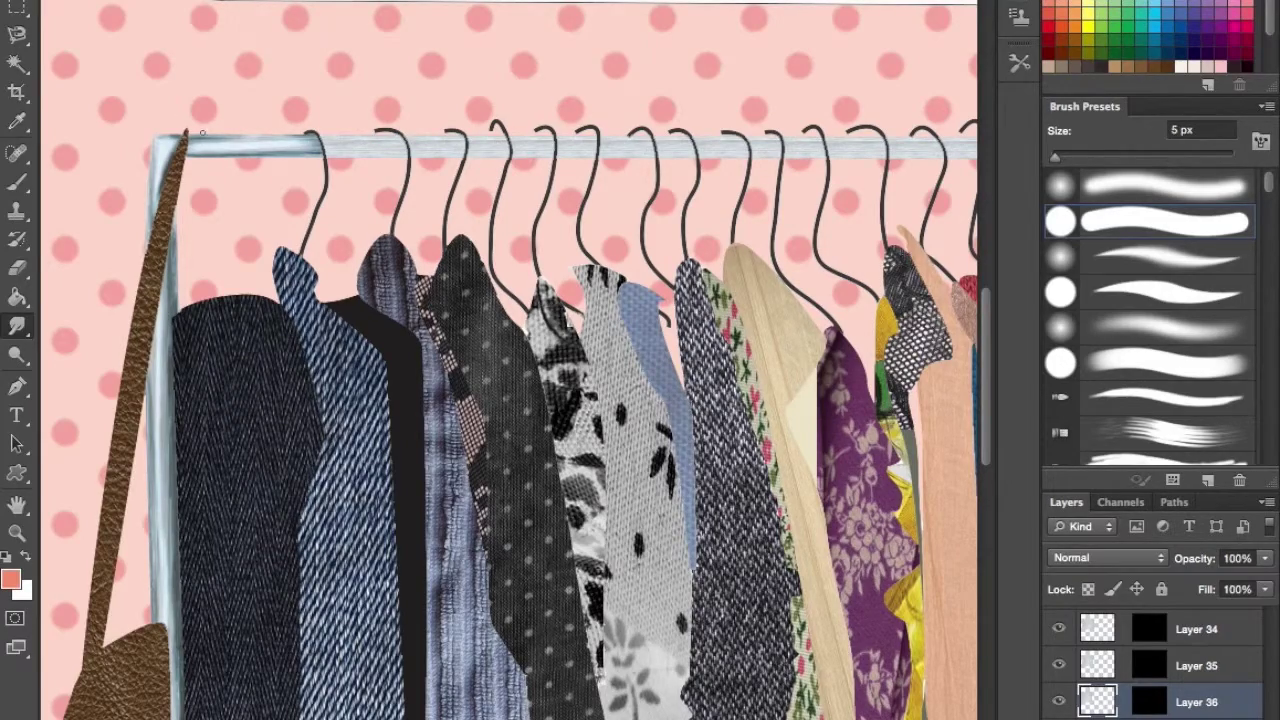
key("z")
left_click_drag(294, 112, 108, 63)
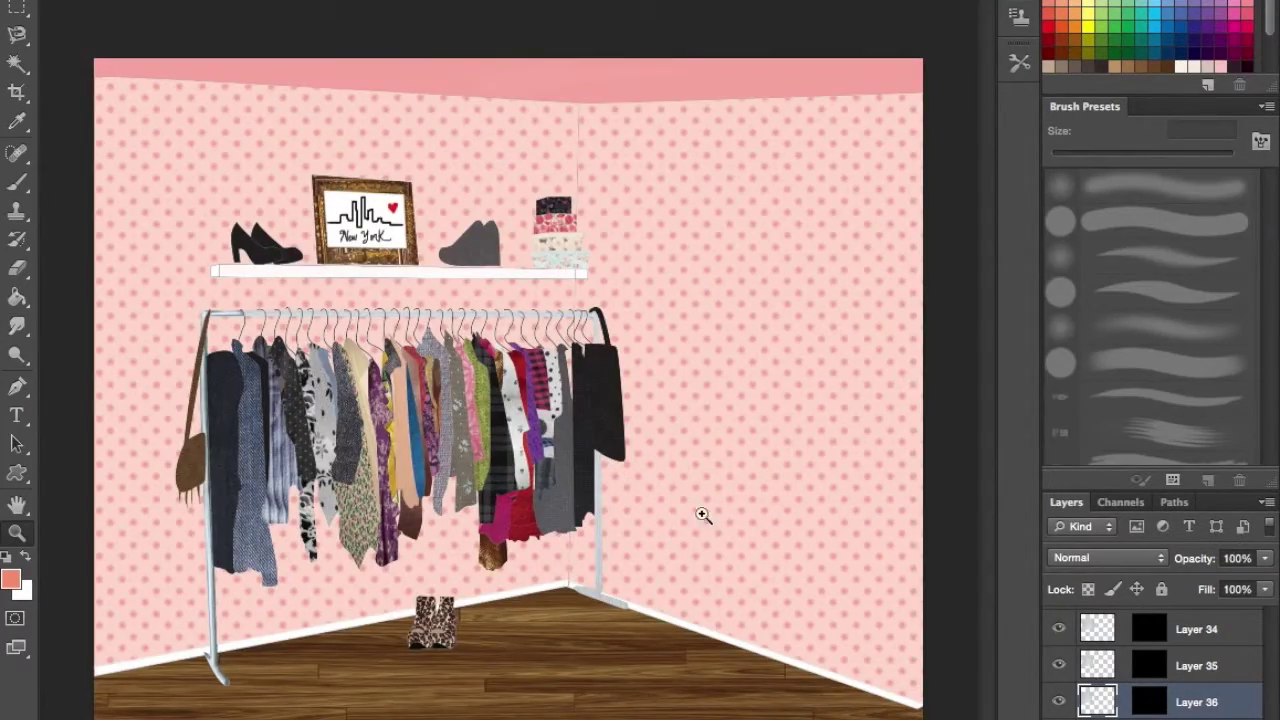
left_click_drag(246, 318, 520, 318)
key("alt+]")
key("o")
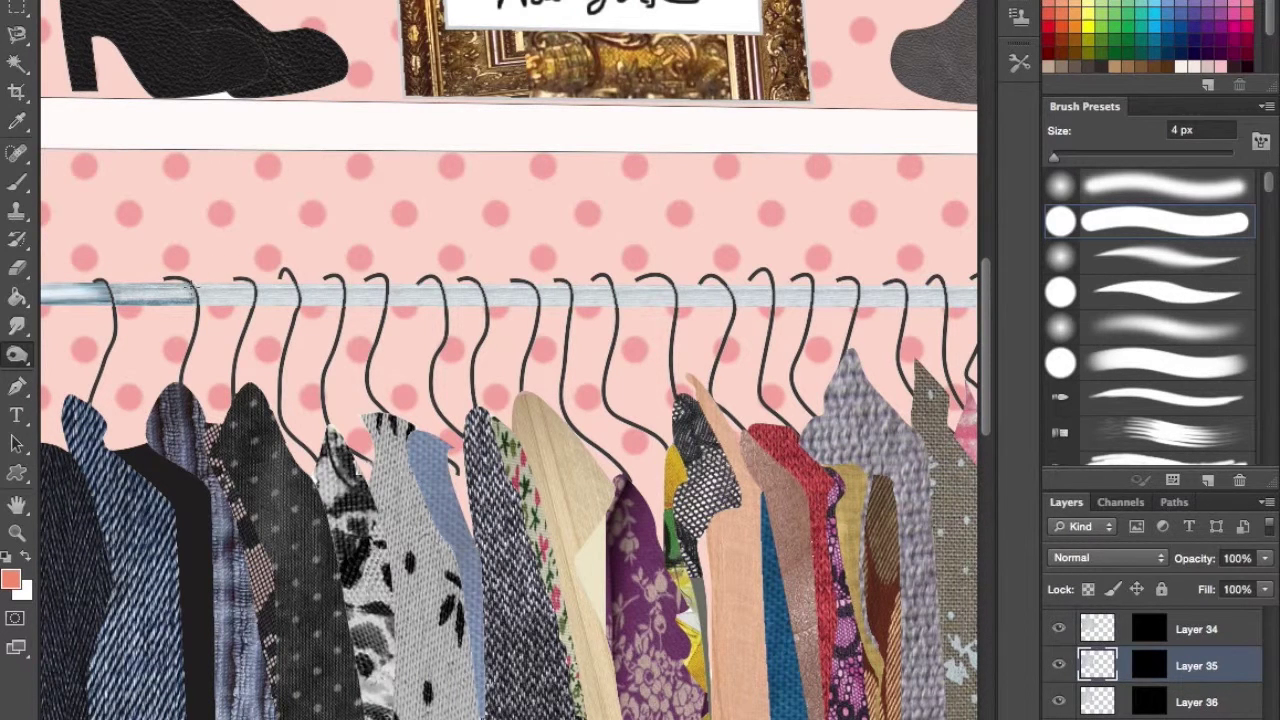
key("r")
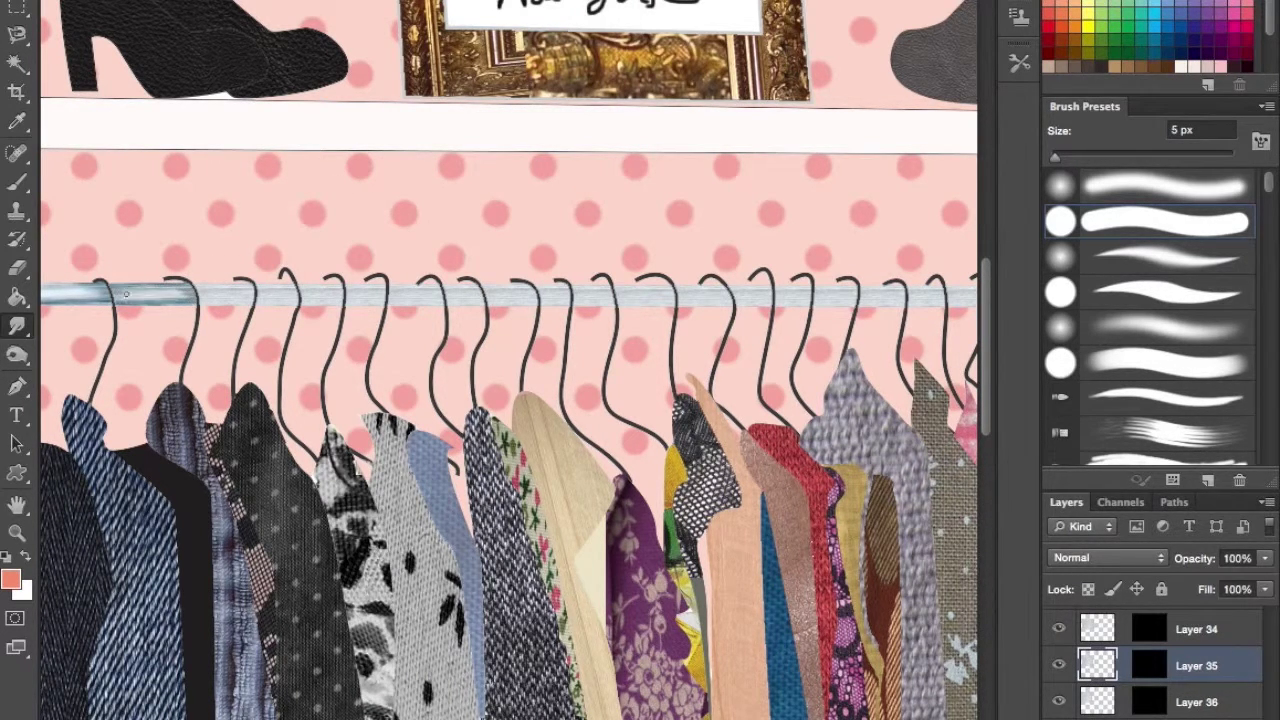
key("o")
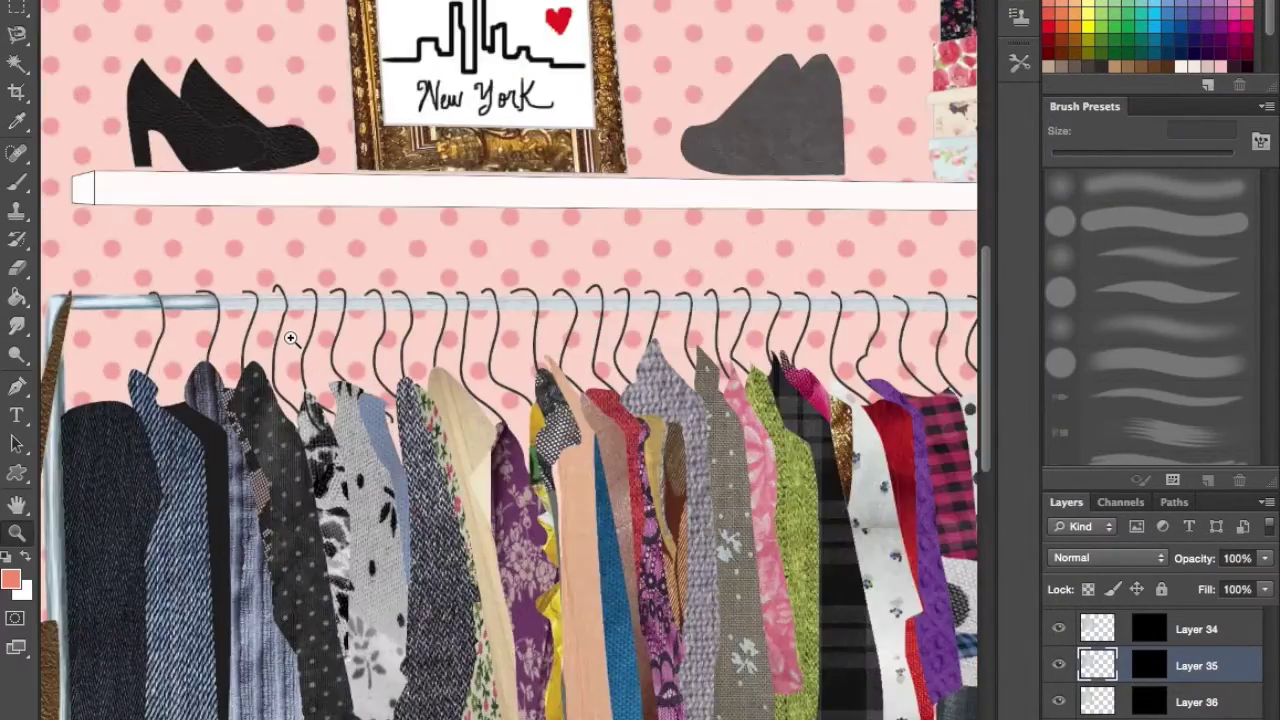
key("alt+bracketright")
key("o")
scroll(360, 485, "left", 3)
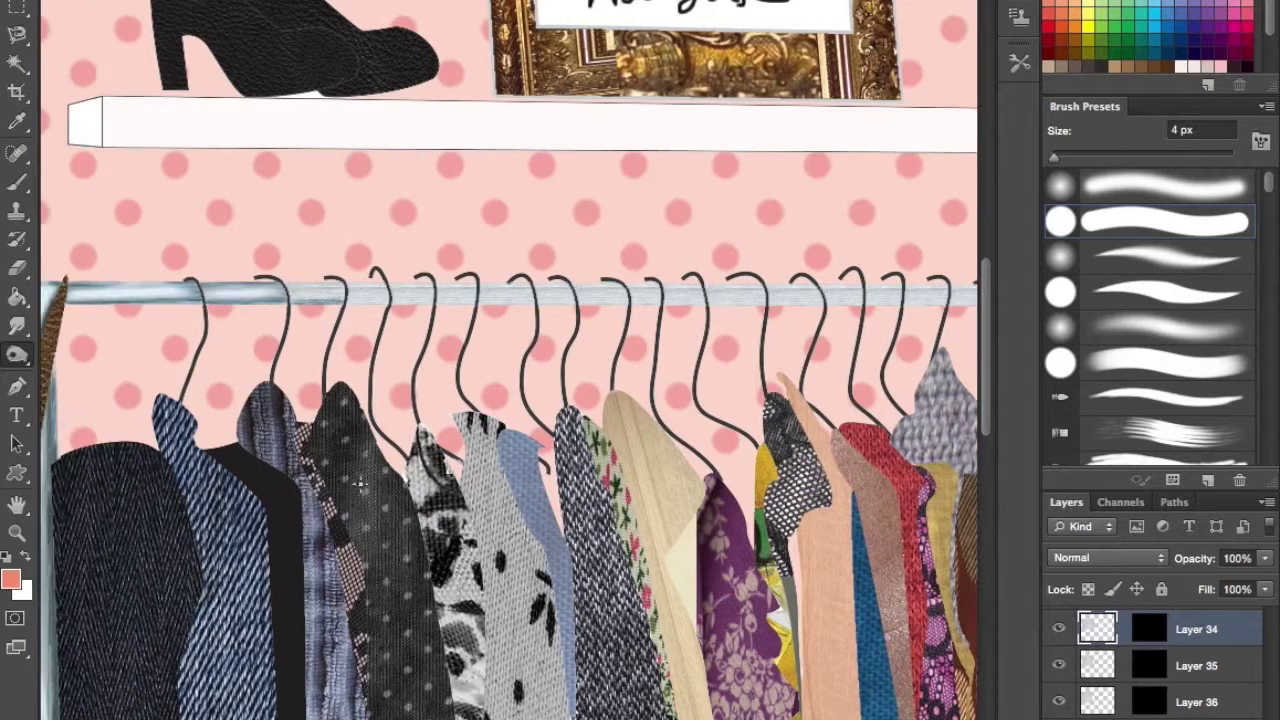
key("r")
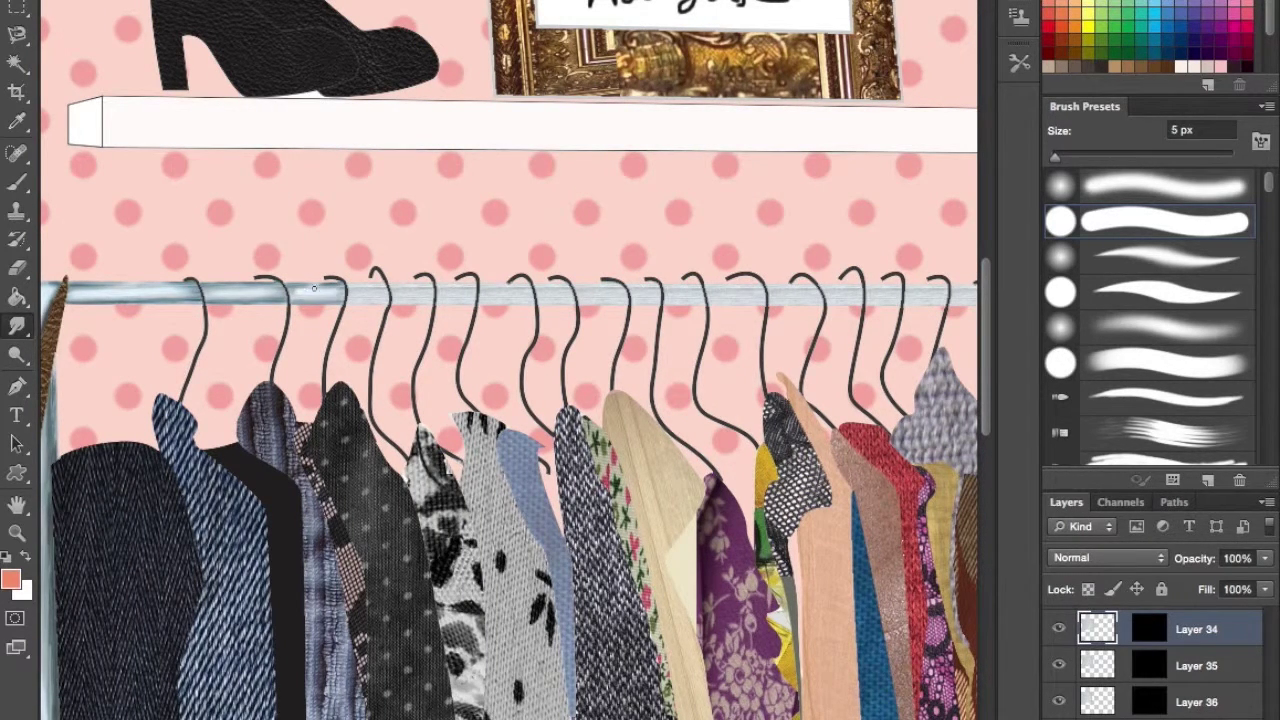
- On Layer 33, burn the rail by the left hooks at 4 px, then smudge at 5 px
key("alt+bracketright")
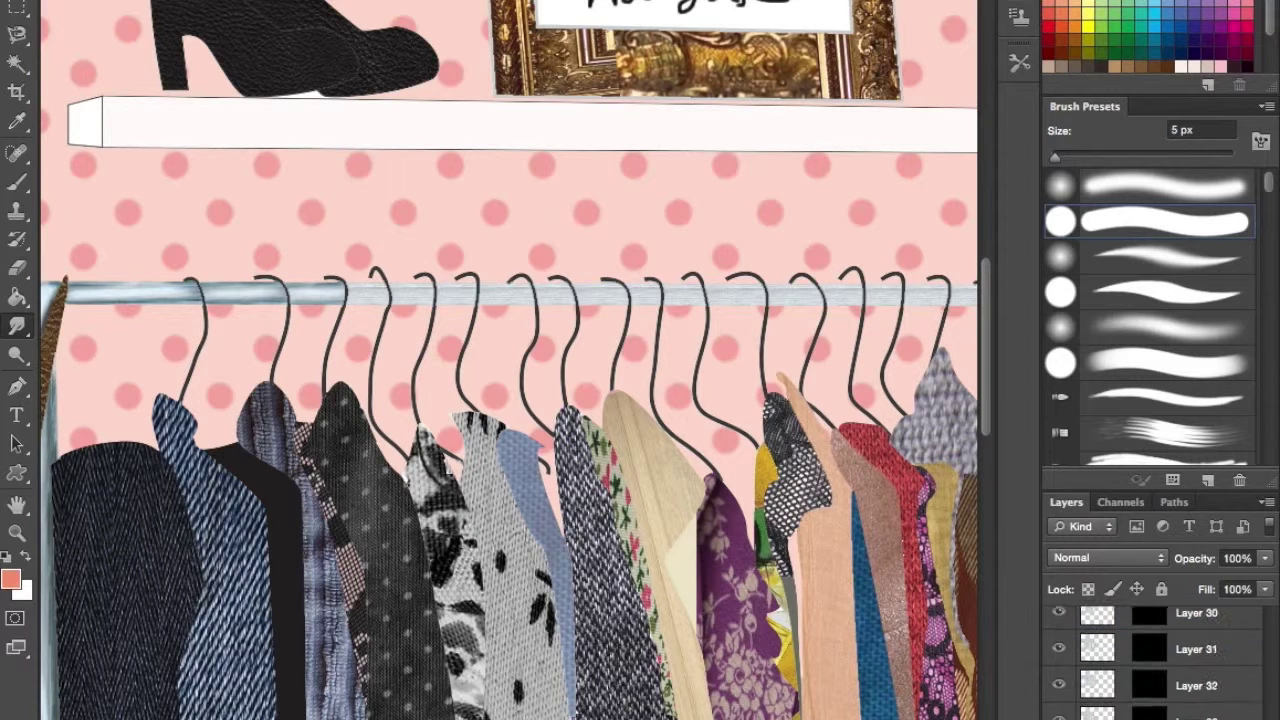
key("o")
key("bracketleft")
left_click_drag(346, 300, 390, 292)
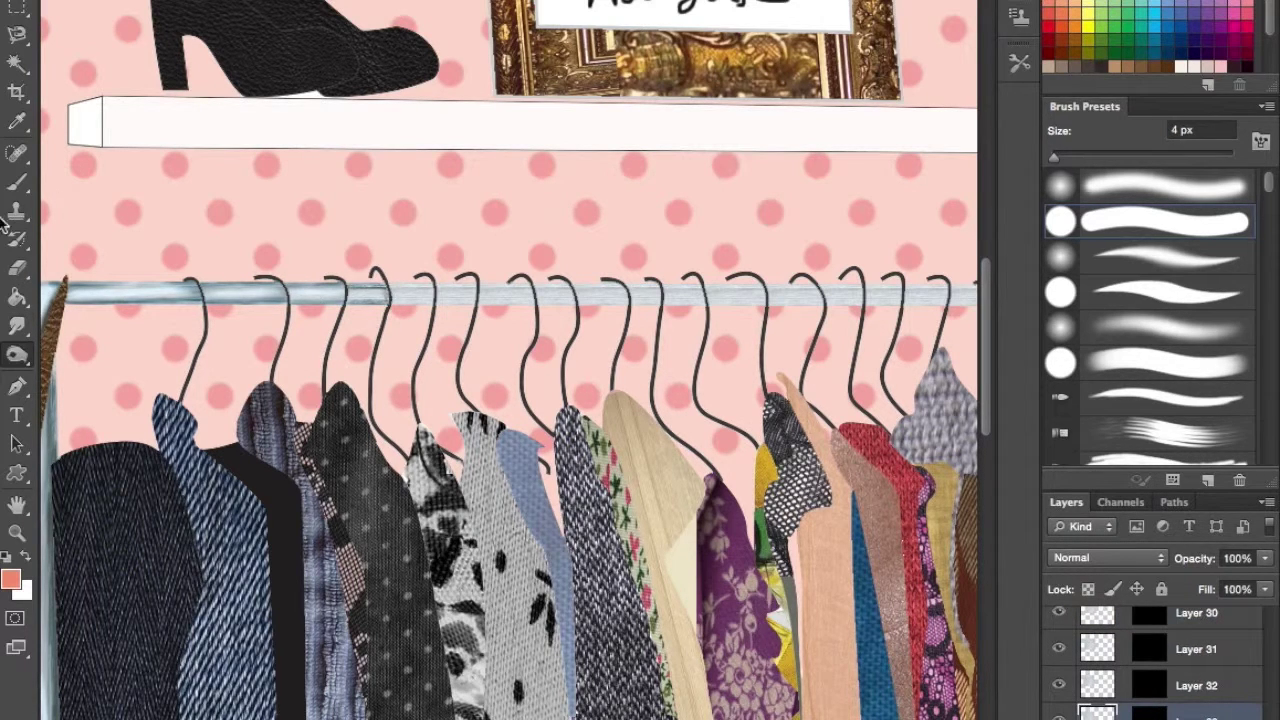
key("r")
key("bracketright")
key("o")
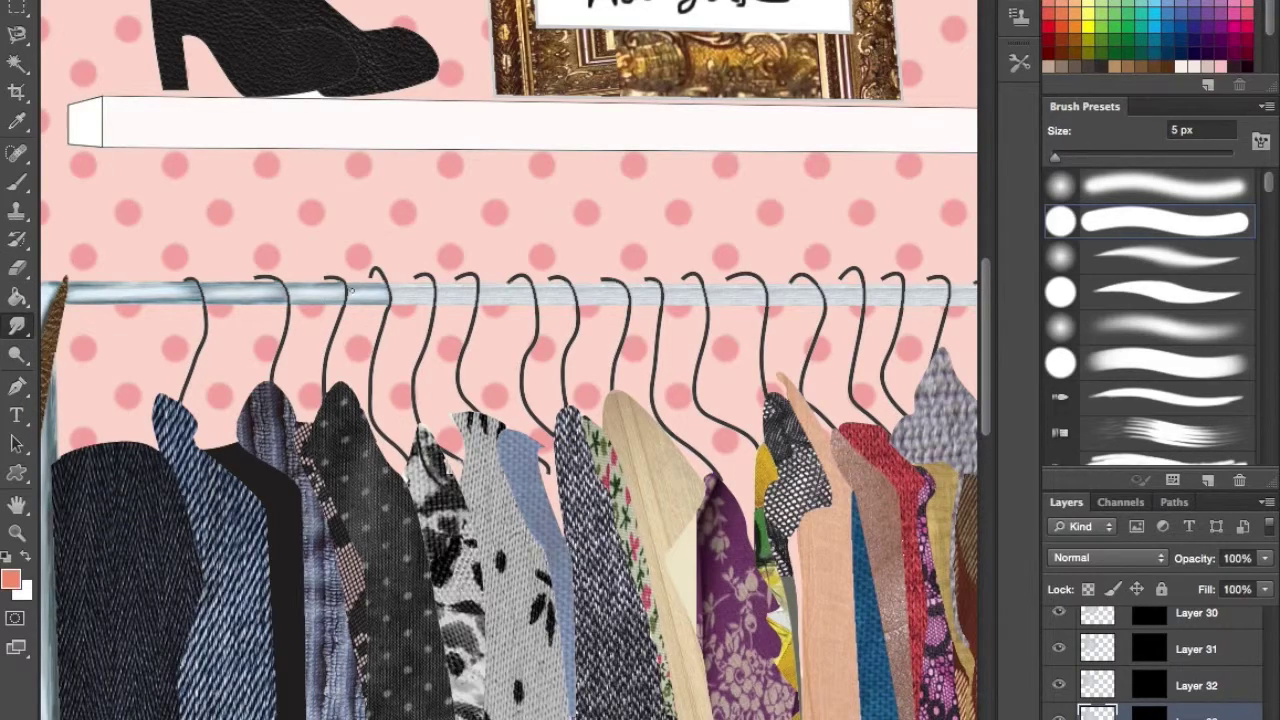
- On Layer 32, darken a rail section near its left end and smudge it
key("alt+bracketright")
scroll(409, 212, "right", 5)
key("o")
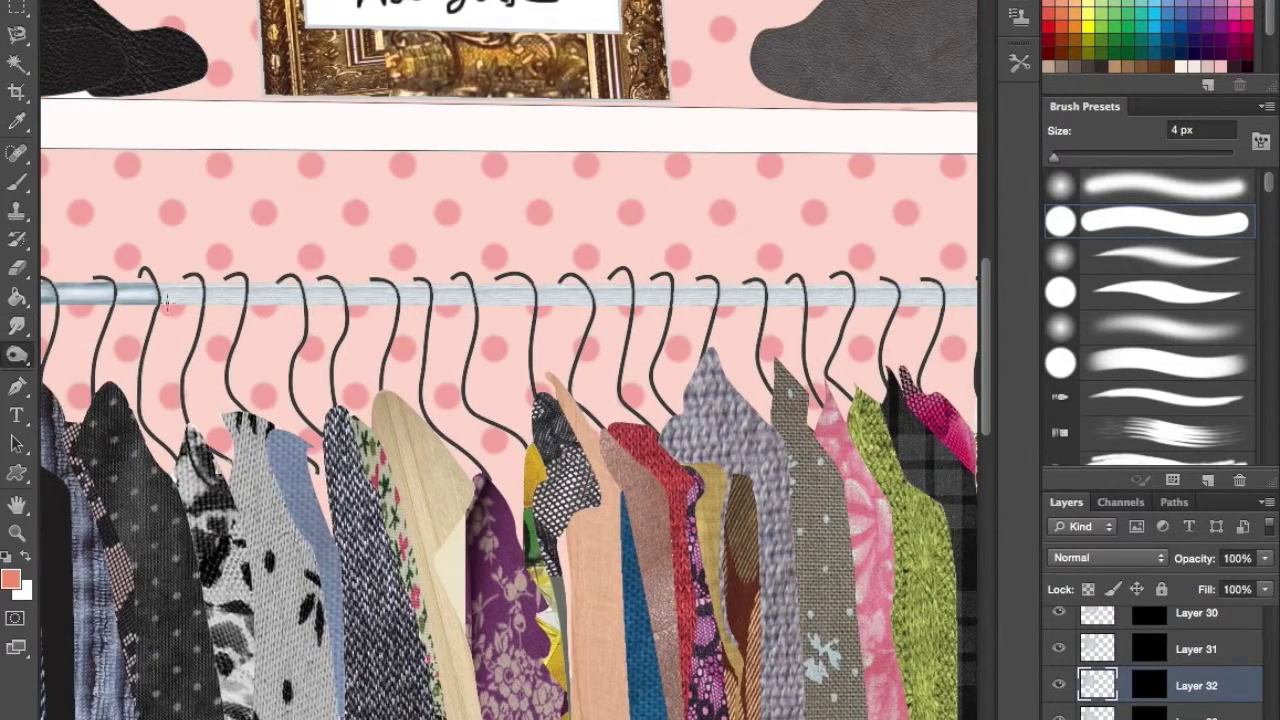
mouse_move(204, 294)
left_mouse_down()
mouse_move(160, 294)
mouse_move(204, 292)
left_mouse_up()
key("r")
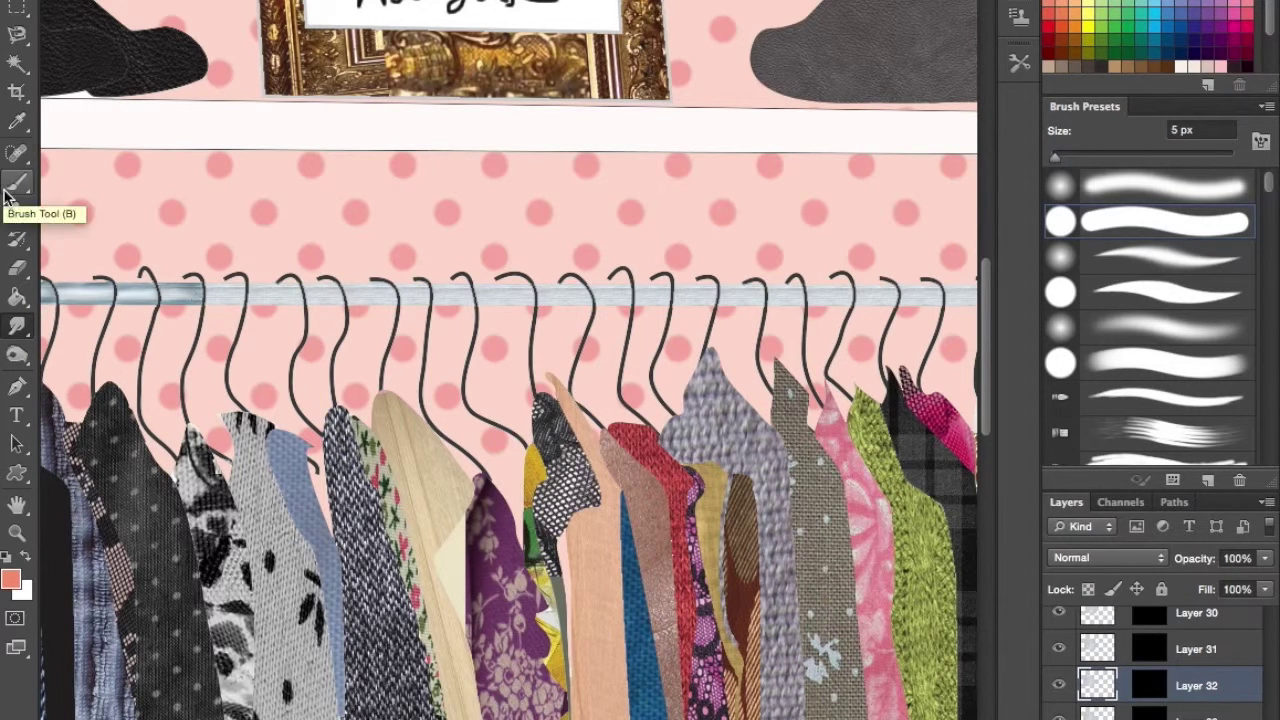
- Set the toning tool to Dodge on the next hanger layer, then smudge the rail
right_click(17, 355)
left_click(70, 352)
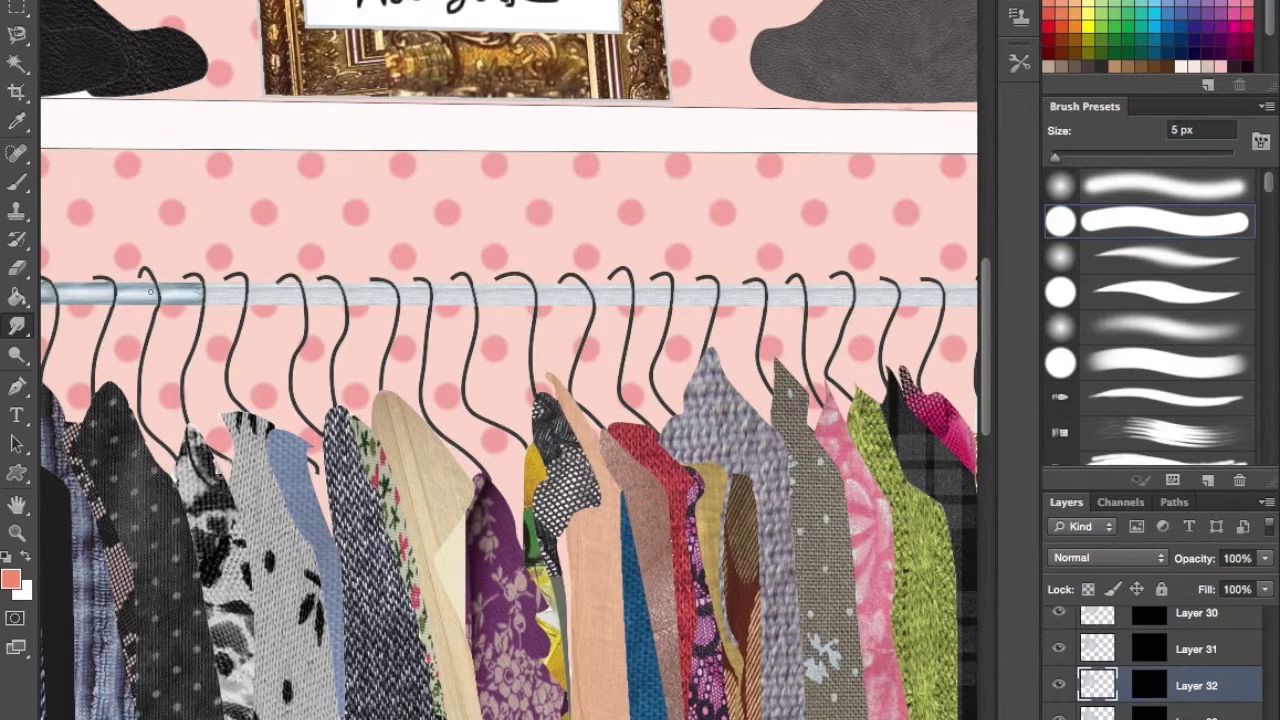
left_click(1196, 649)
left_click(17, 355)
key("bracketright")
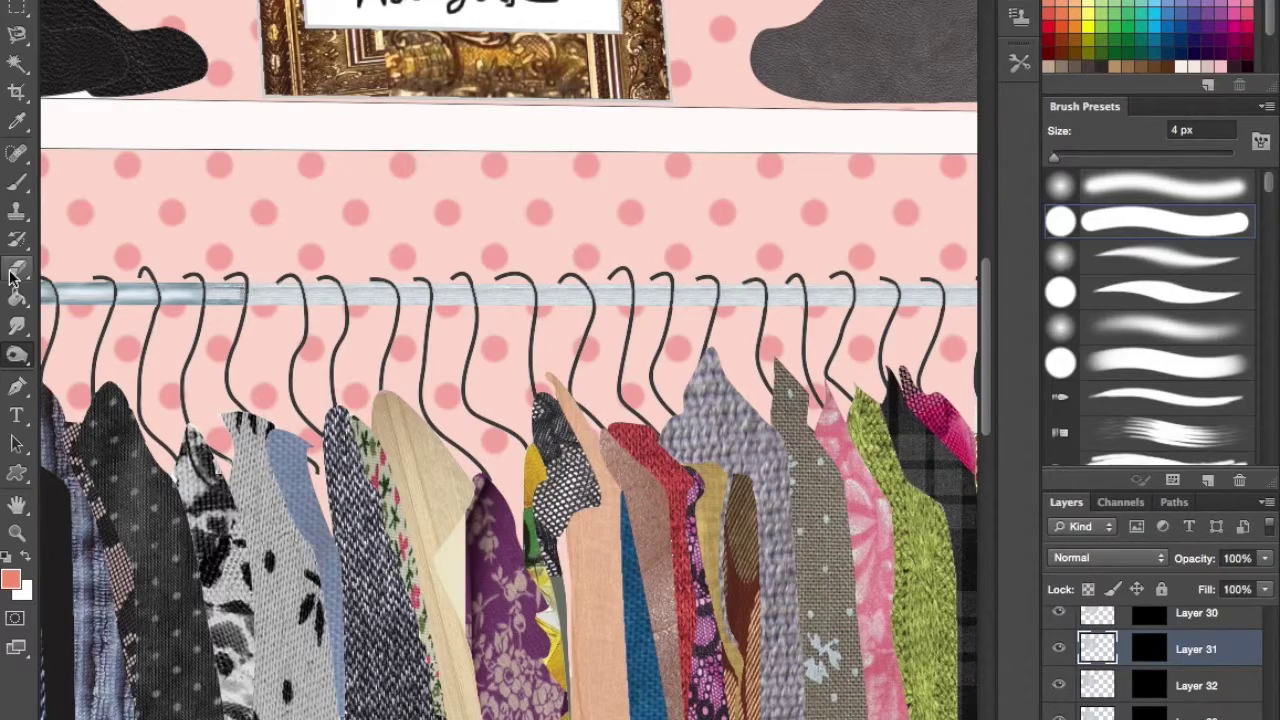
key("r")
key("ctrl+0")
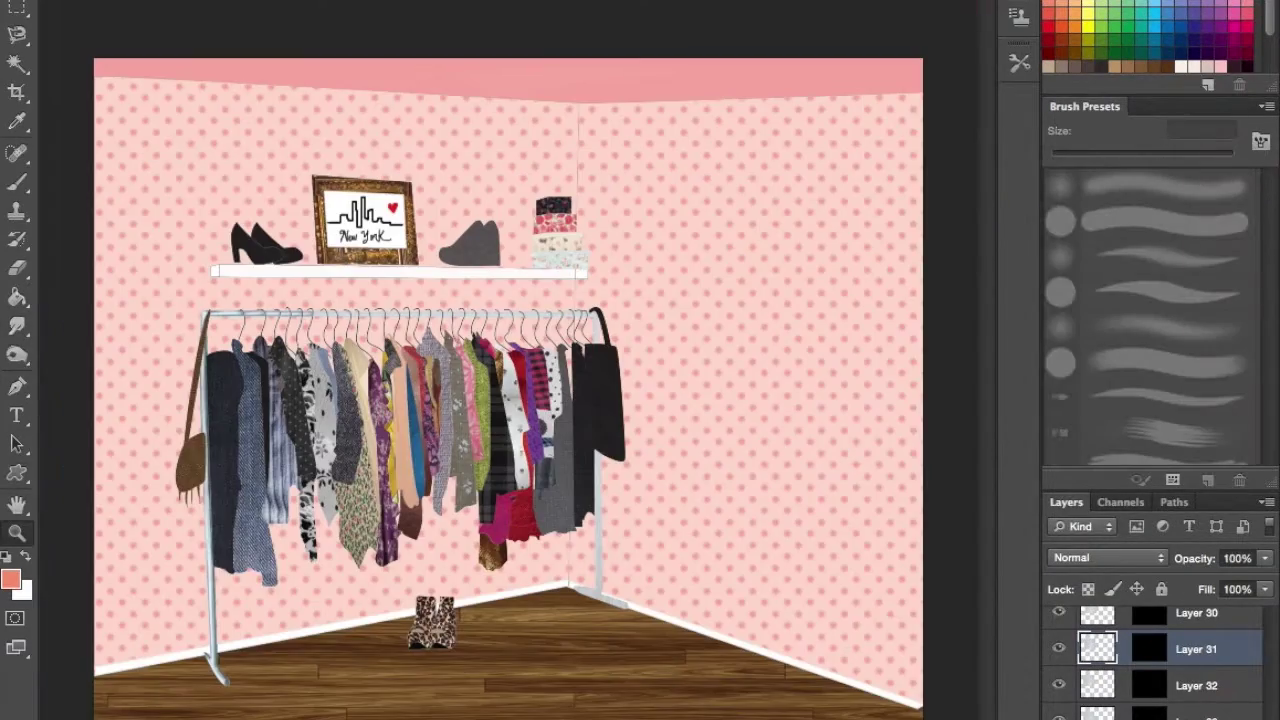
left_click(296, 358)
left_click(17, 326)
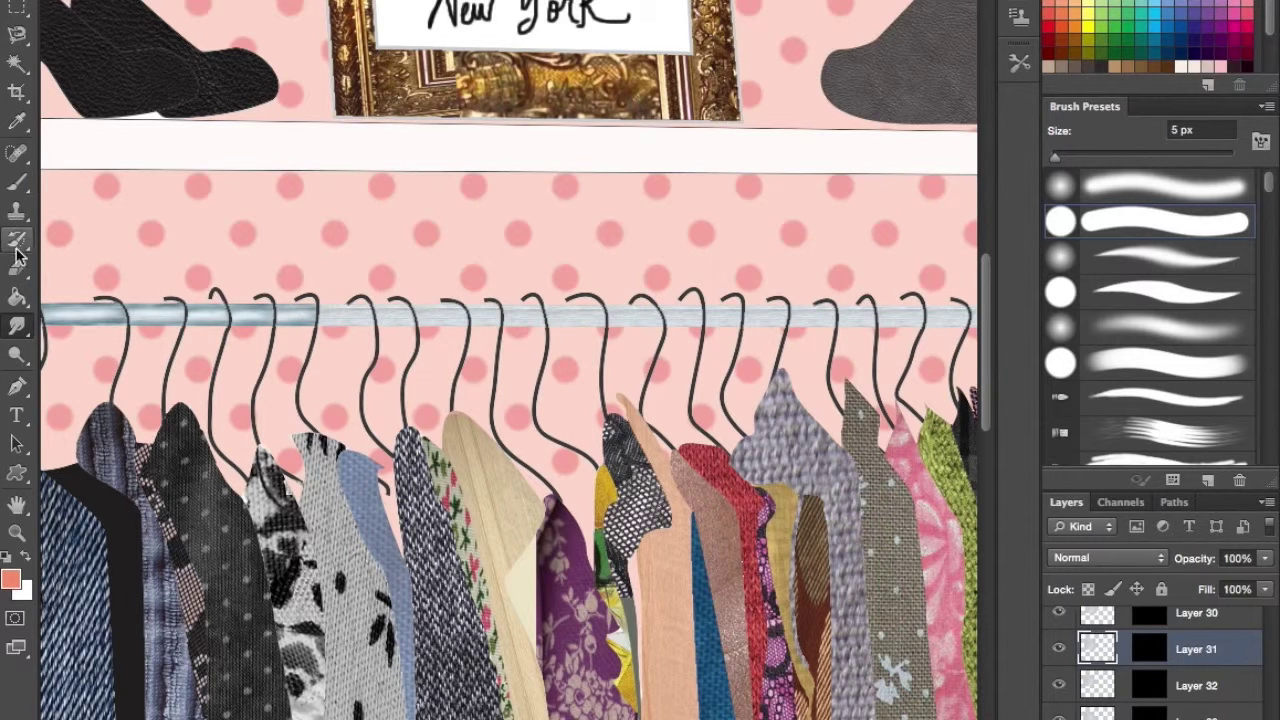
- On Layer 29, alternate Smudge and toning on the rail, switching toning to Sponge
left_click(1196, 705)
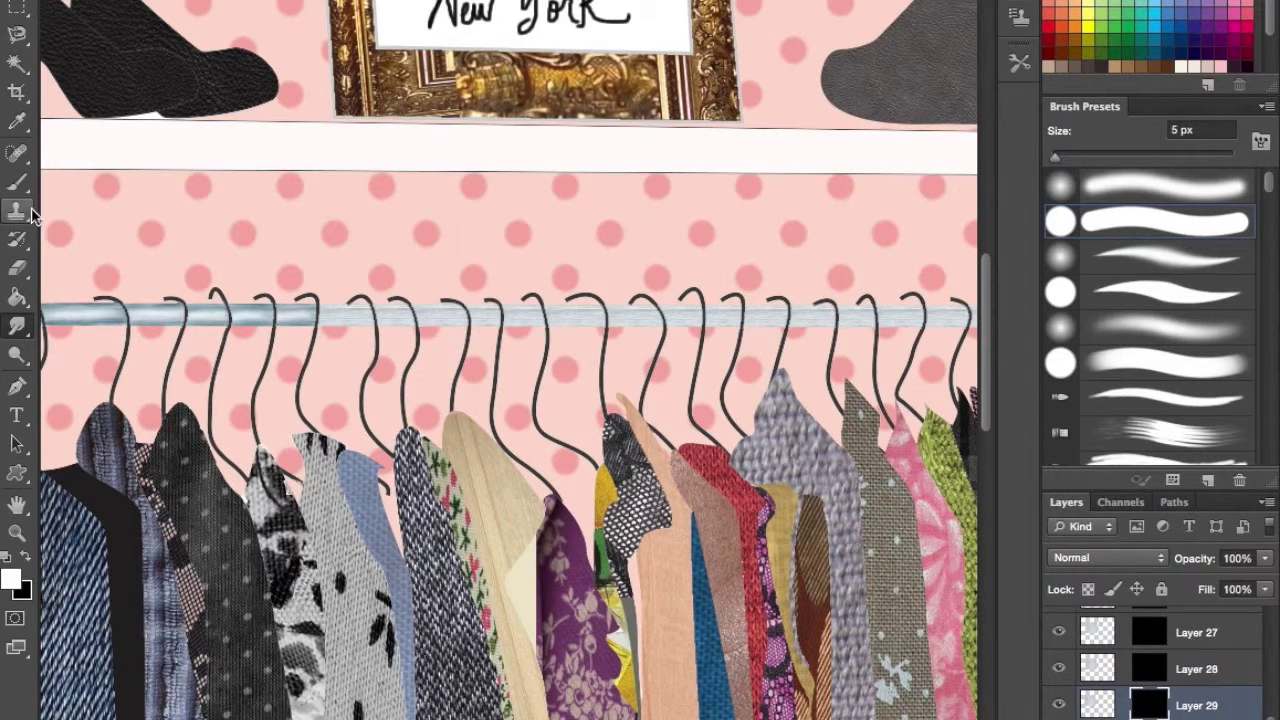
left_click(17, 354)
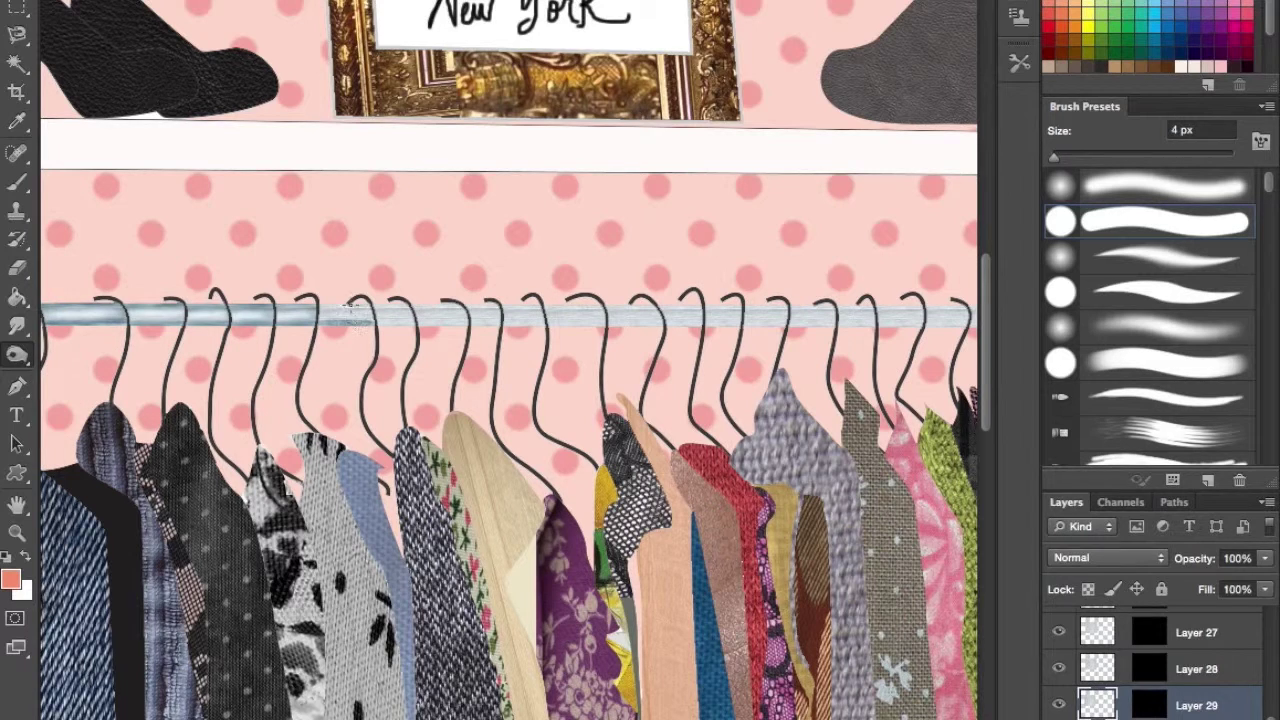
left_click(17, 326)
left_click(18, 326)
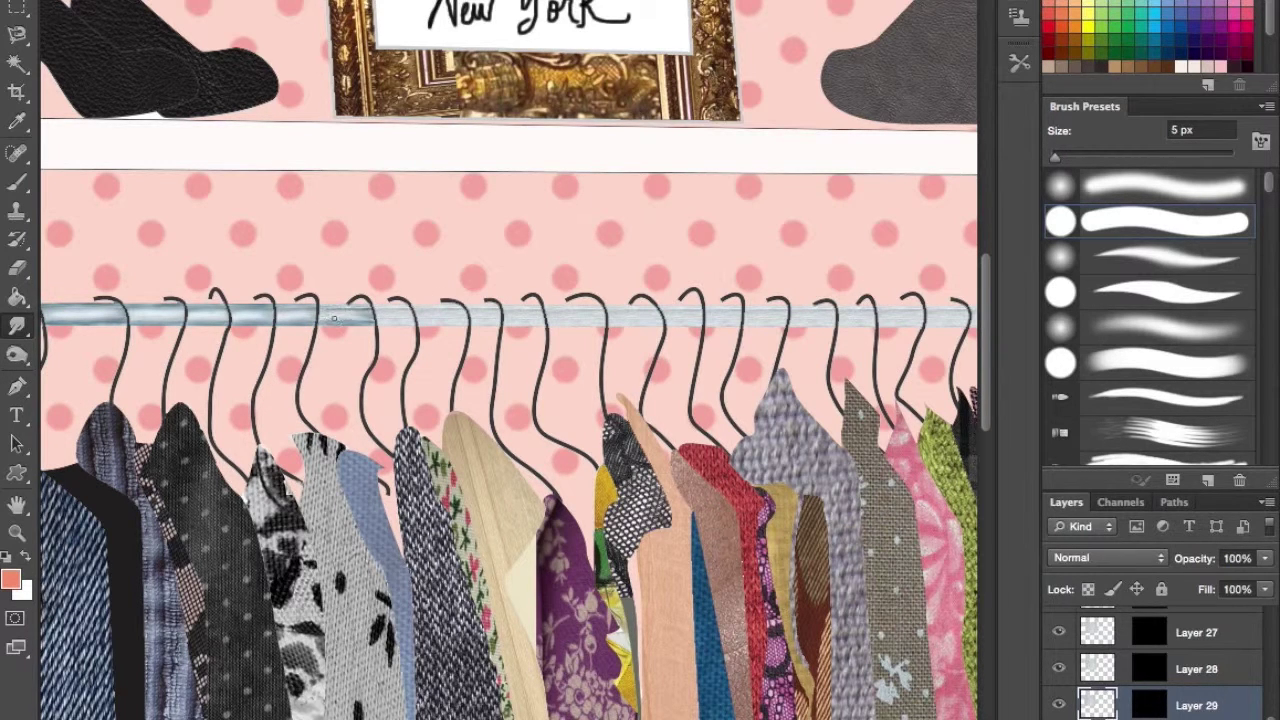
left_click(17, 354)
key("r")
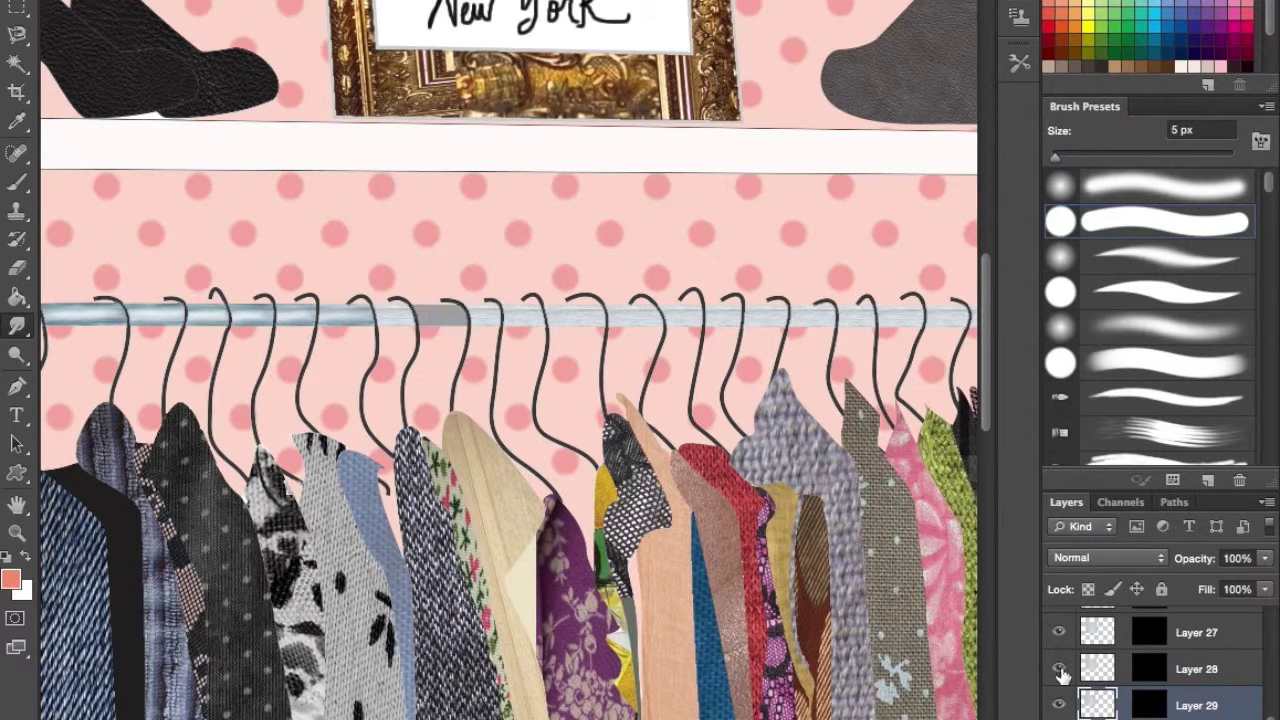
right_click(17, 354)
left_click(100, 368)
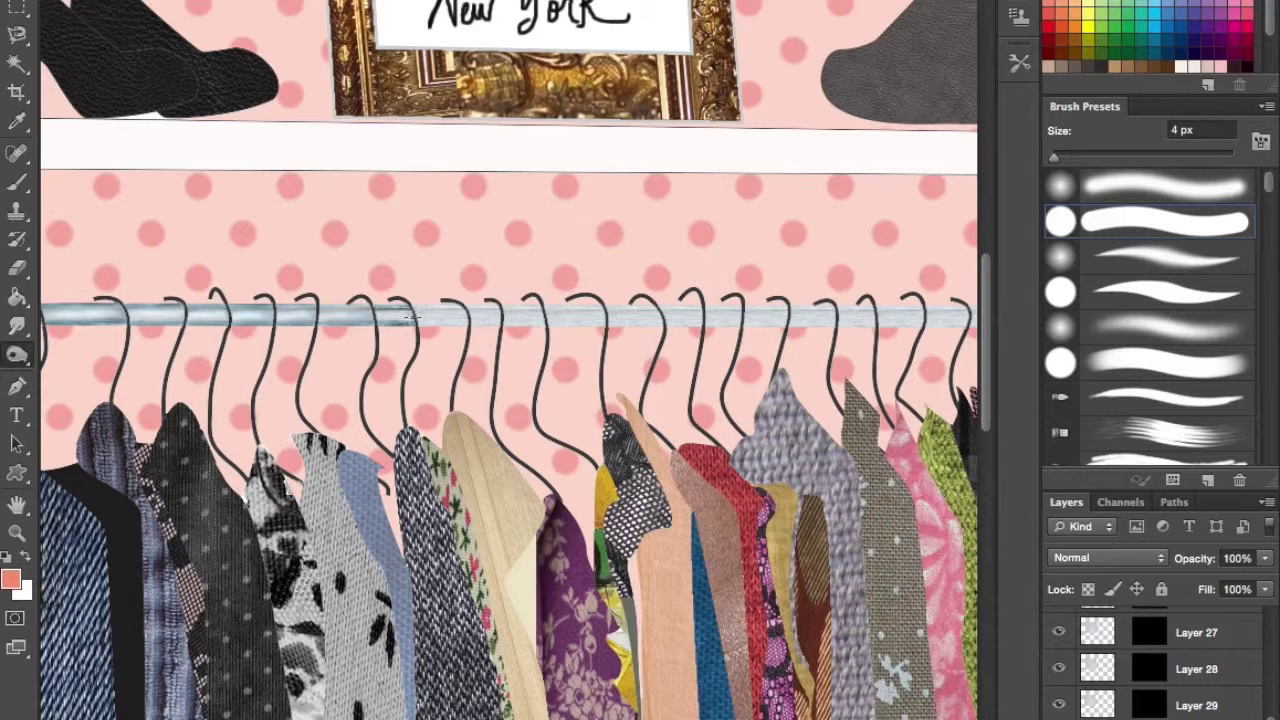
key("r")
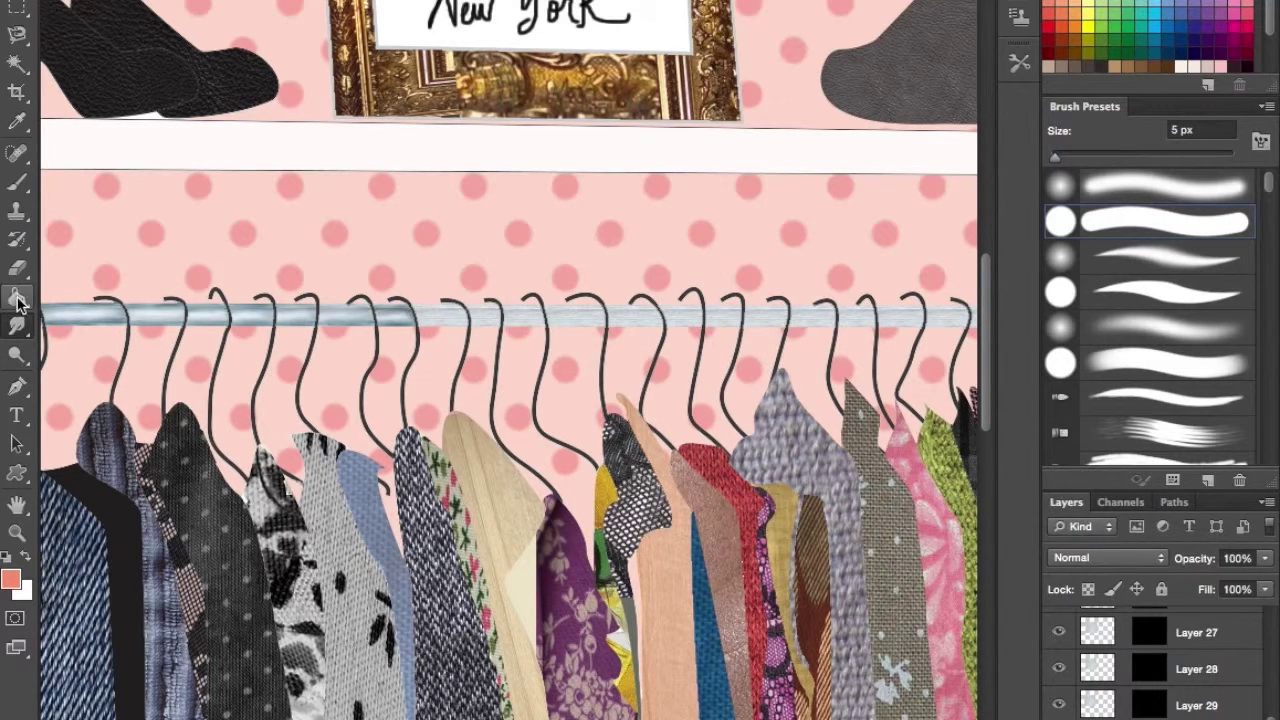
- On Layer 28, darken the rail beneath the hanger hook and smudge it
left_click(1200, 668)
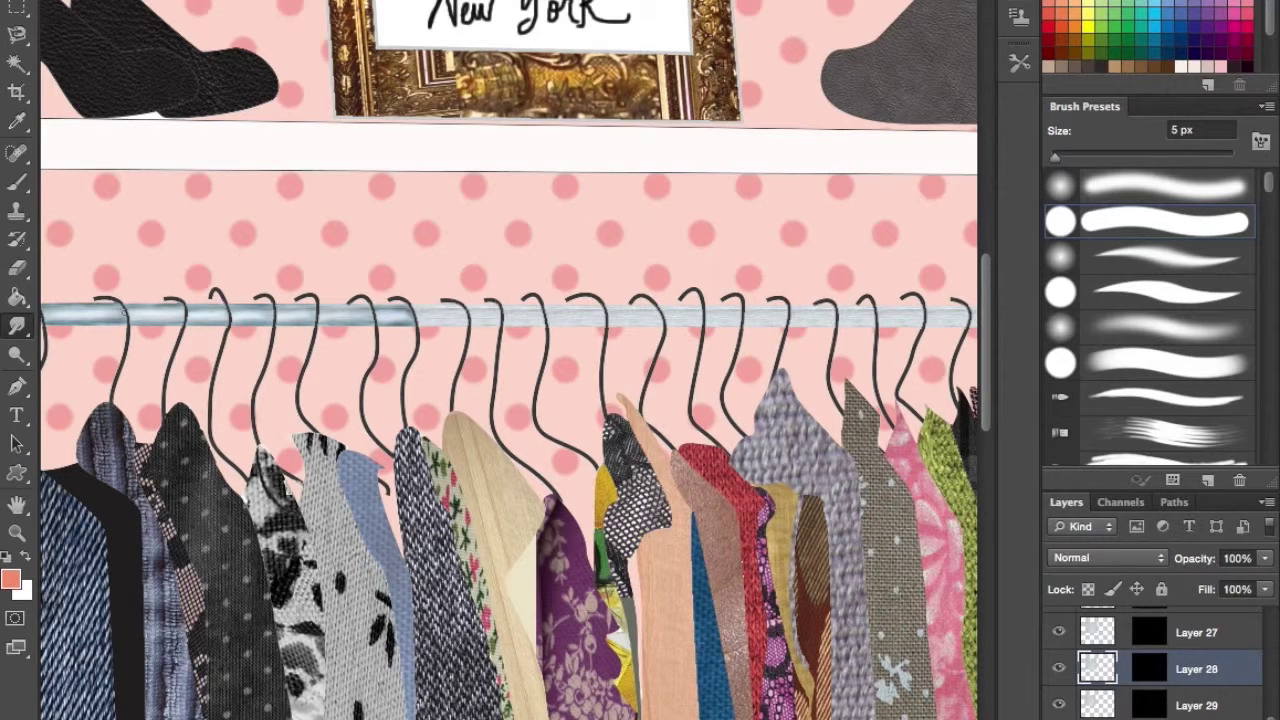
key("o")
left_click_drag(420, 320, 466, 320)
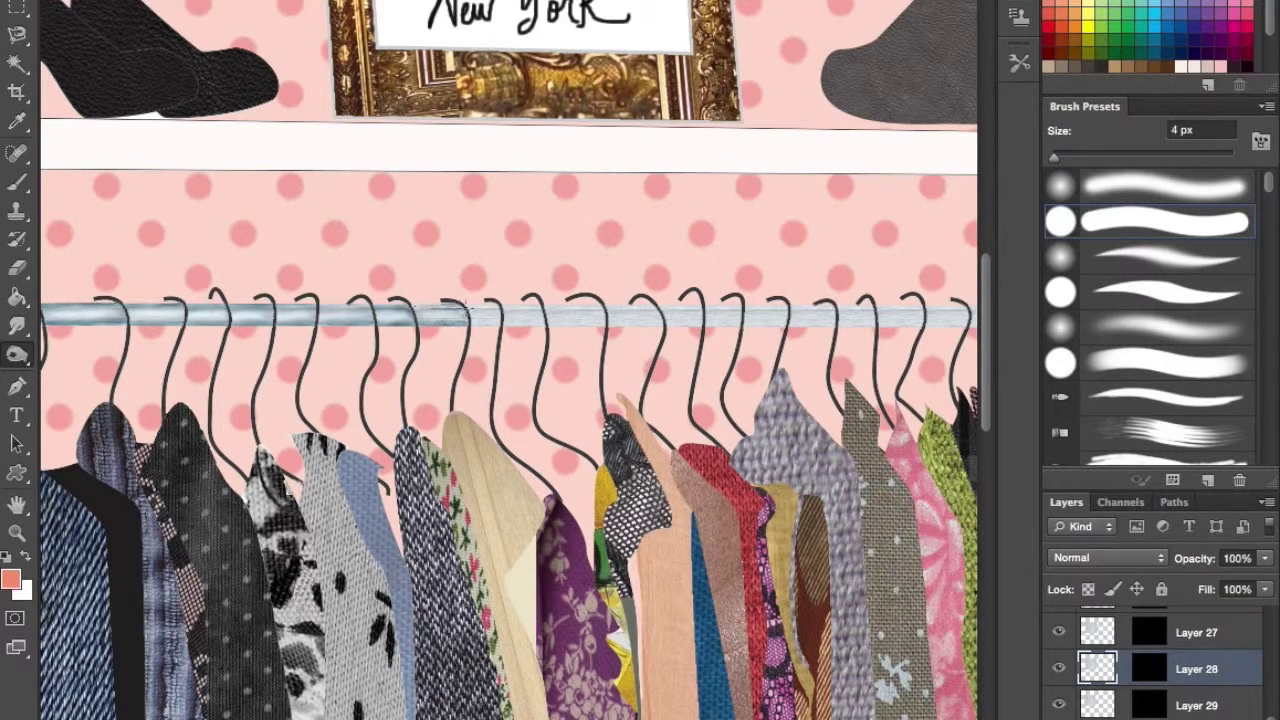
key("r")
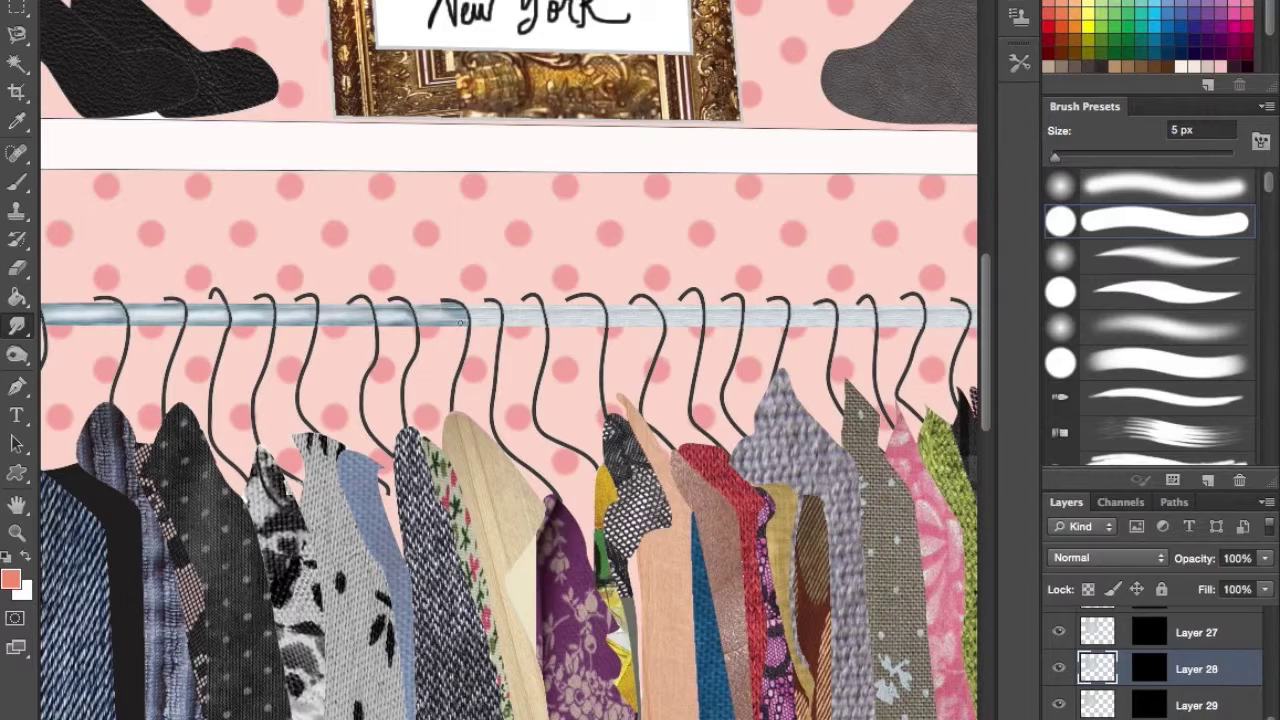
left_click_drag(16, 355, 70, 356)
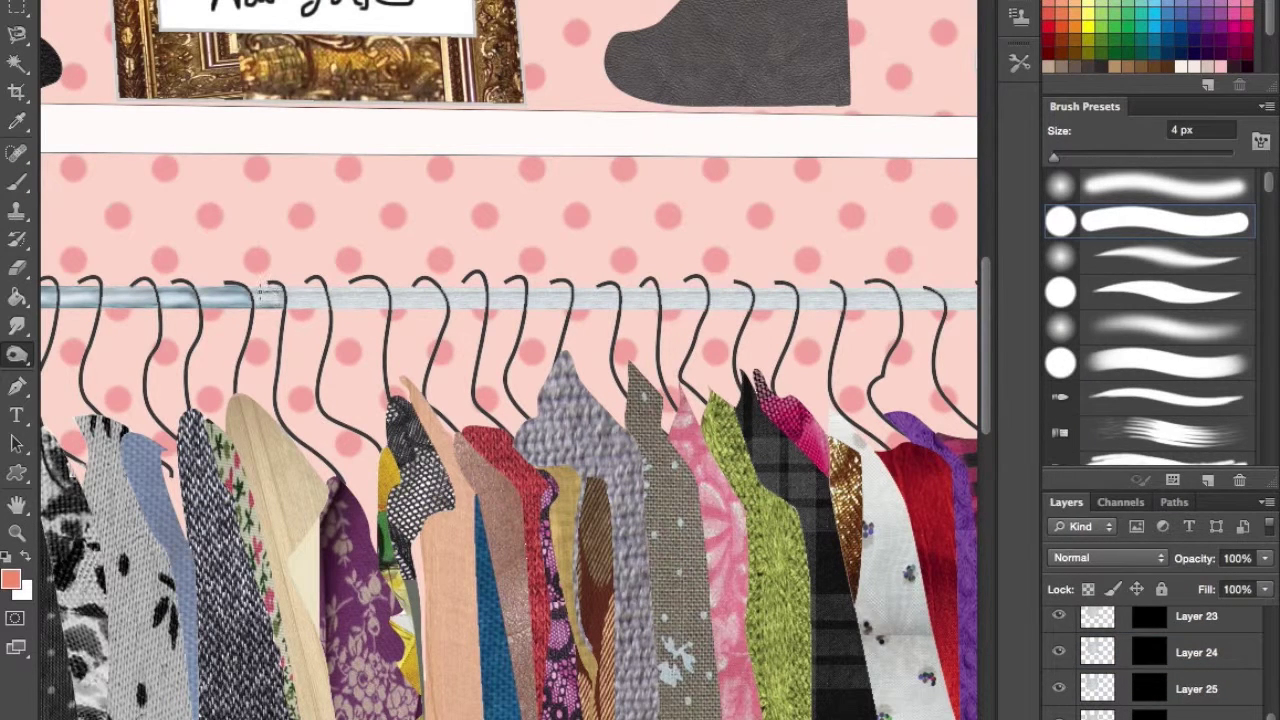
key("r")
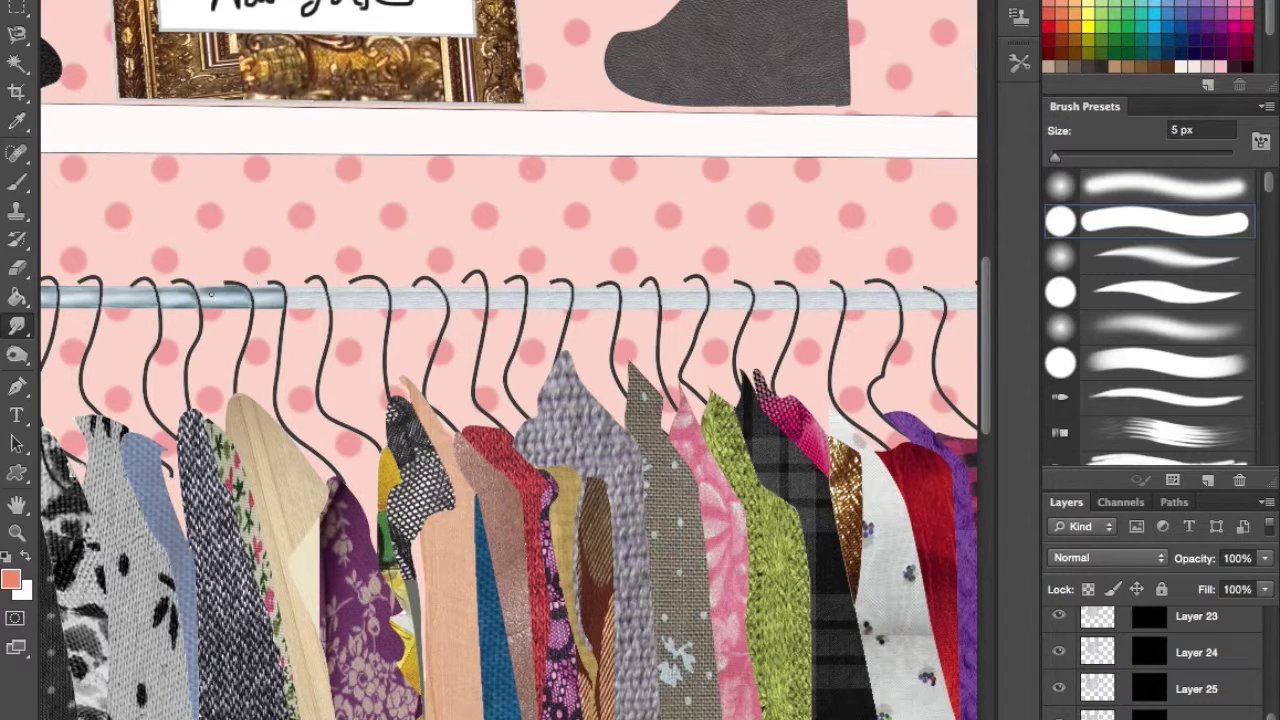
left_click_drag(307, 299, 128, 308)
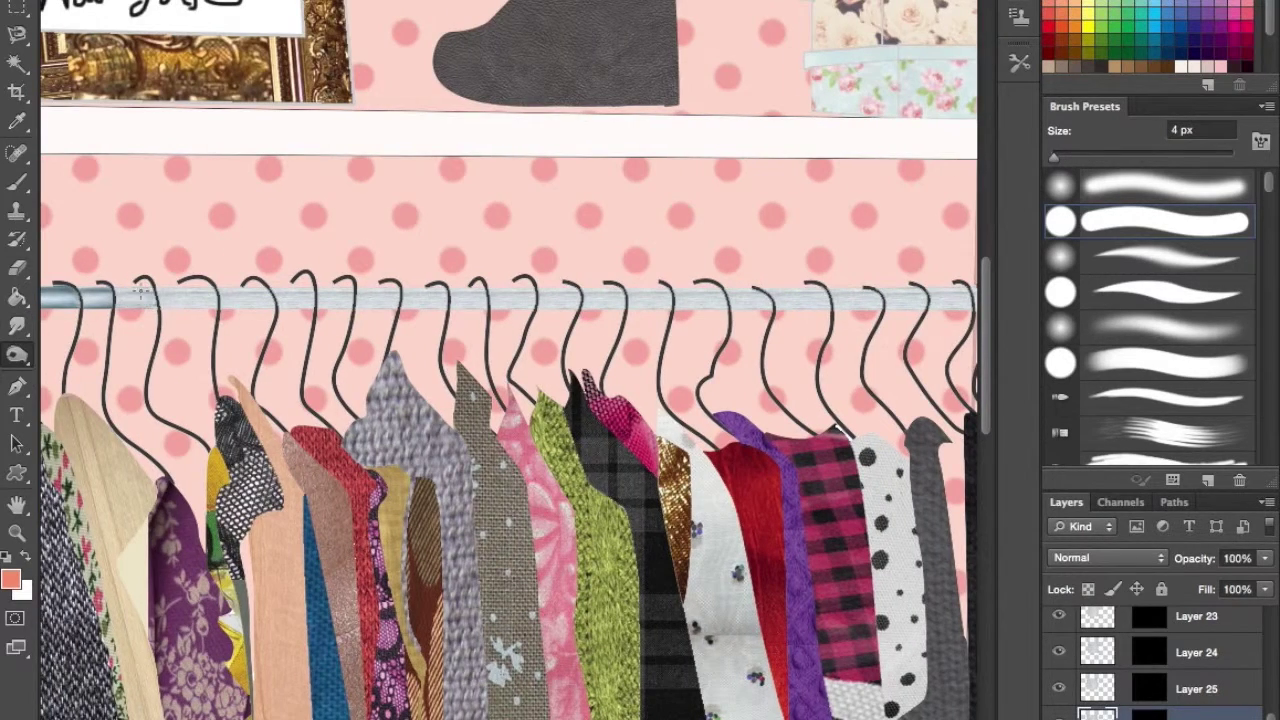
key("r")
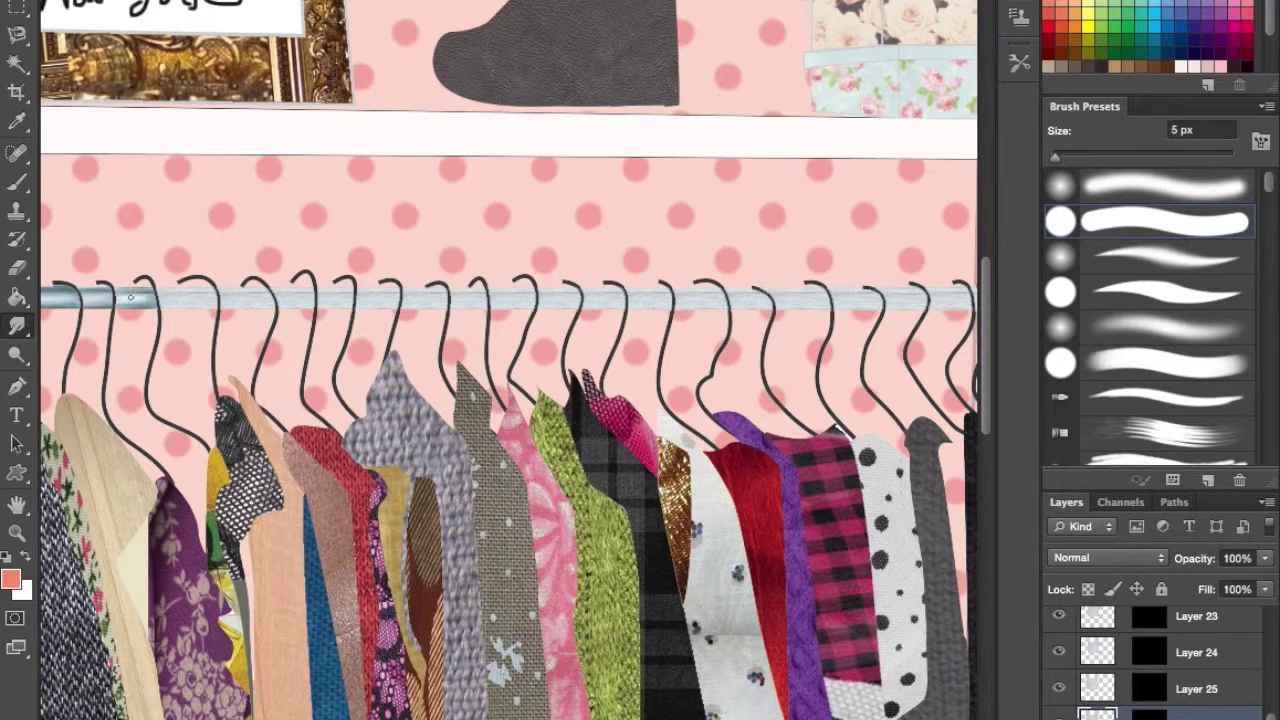
- On Layers 25 and 24, darken the rail under the hooks and smudge it
left_click(97, 230, "ctrl")
key("o")
left_click_drag(212, 293, 175, 295)
key("r")
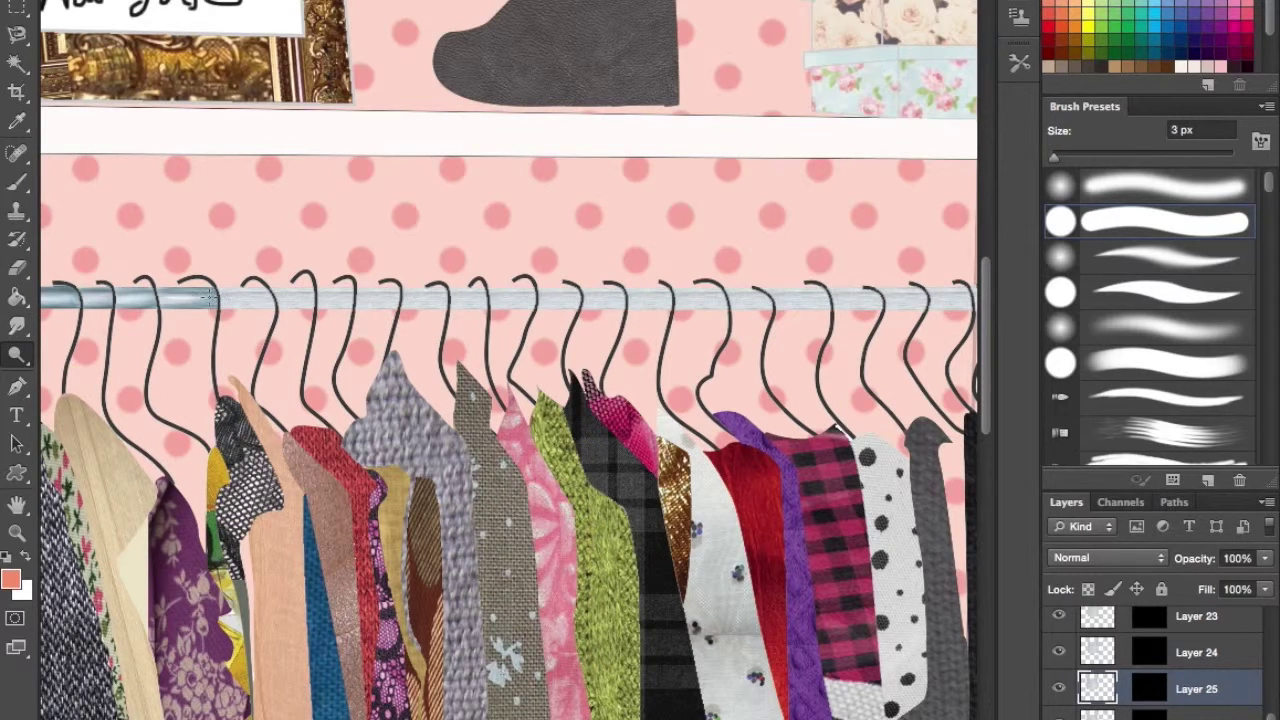
key("alt+bracketright")
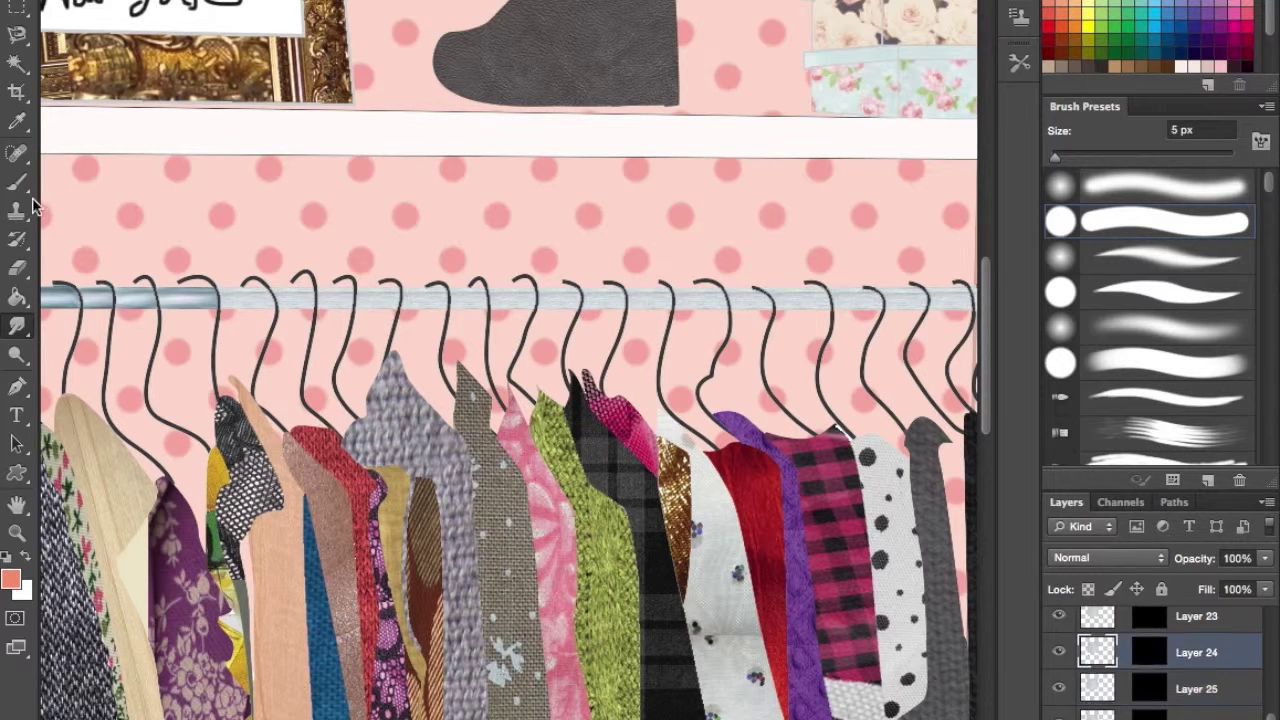
key("o")
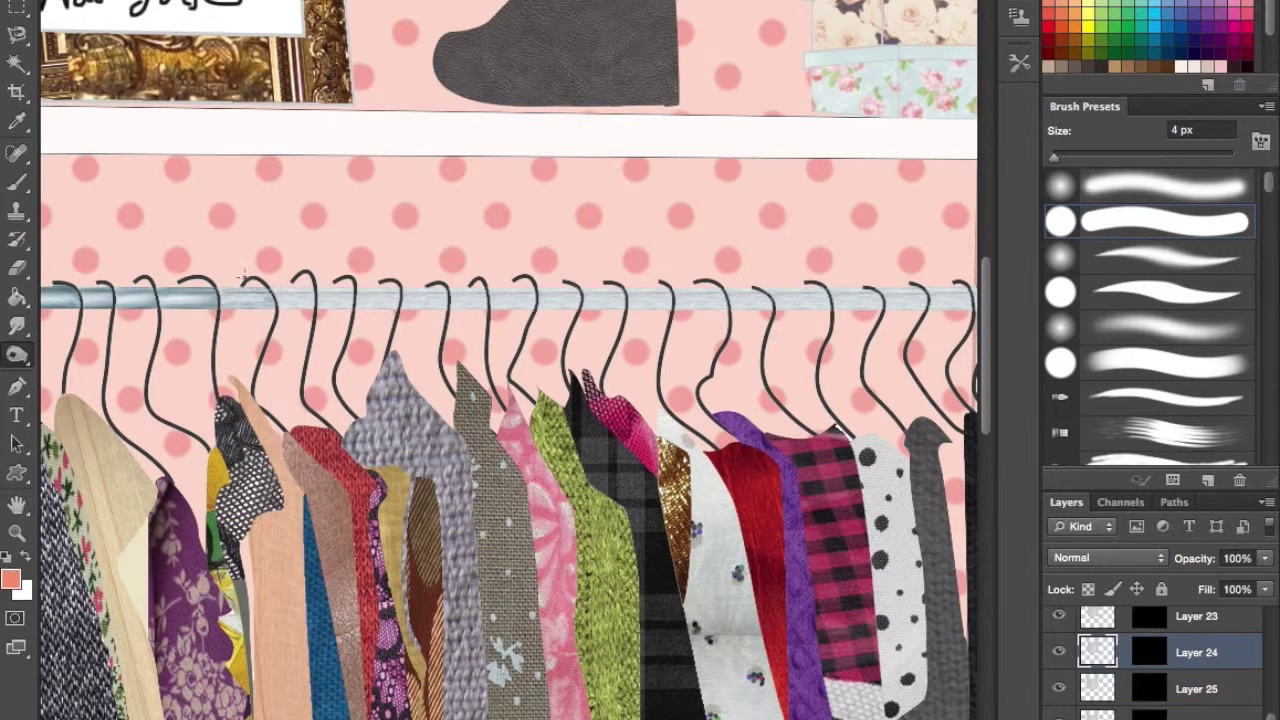
key("r")
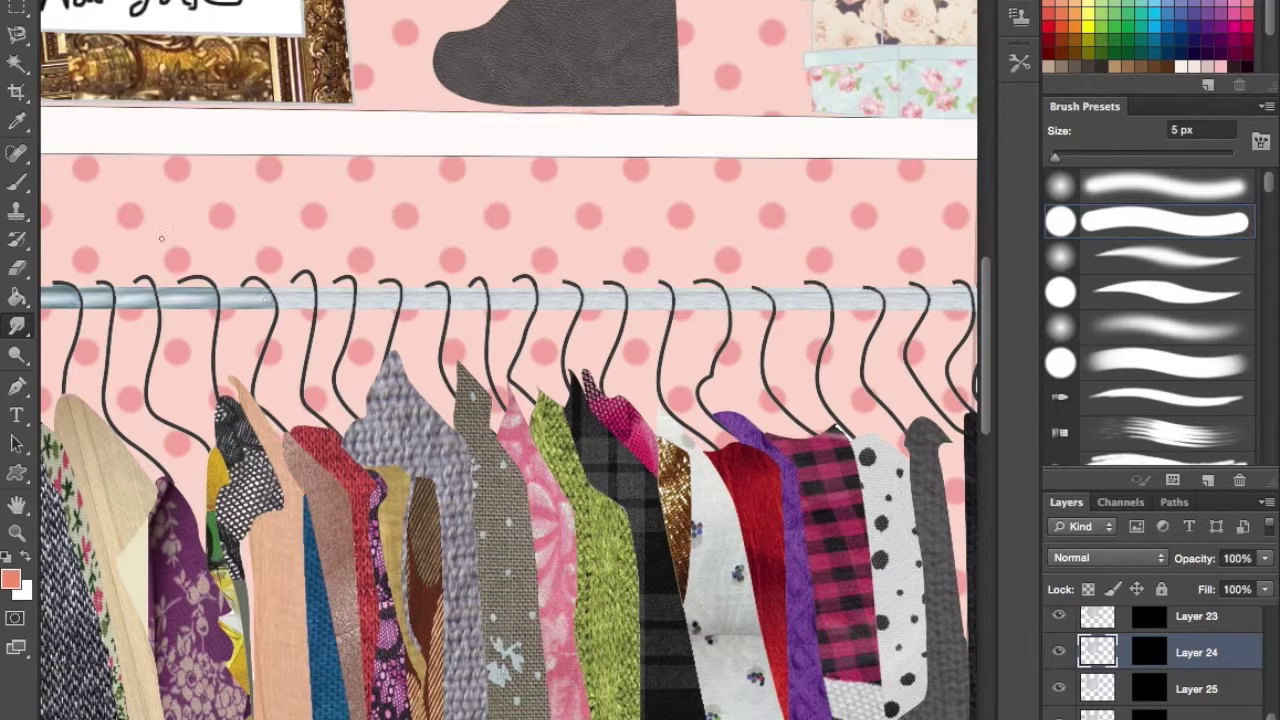
- On Layer 23, darken the rail beneath the hook with short burn and smudge passes
key("alt+bracketright")
key("o")
mouse_move(284, 304)
left_mouse_down()
mouse_move(312, 300)
mouse_move(285, 294)
left_mouse_up()
key("r")
key("o")
key("r")
key("alt+bracketright")
- Burn the rail under the left hangers' hooks, alternating with the 5 px Smudge tool
scroll(275, 220, "right", 5)
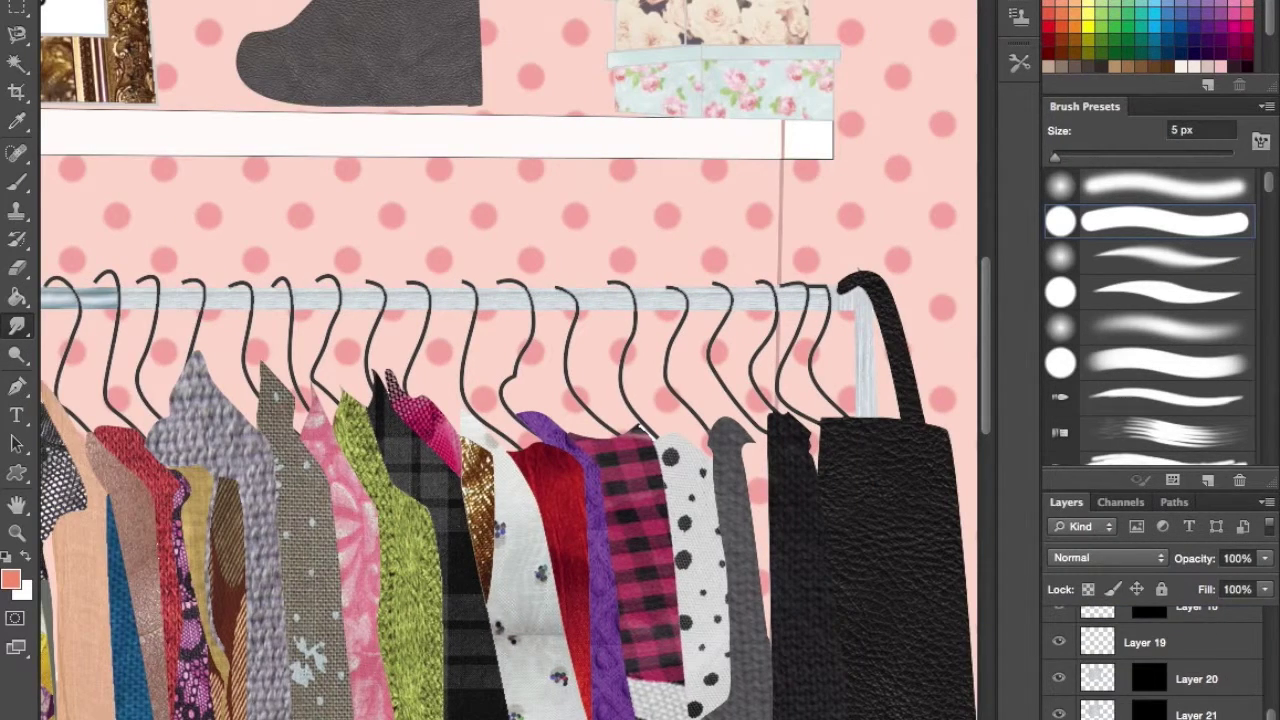
key("o")
key("r")
key("o")
left_click_drag(147, 302, 131, 302)
key("r")
scroll(1065, 668, "up", 2)
scroll(1270, 708, "up", 8)
- Keep alternating Burn and Smudge along the rail's left section to blend its shading
right_click(17, 355)
left_click(80, 347)
key("r")
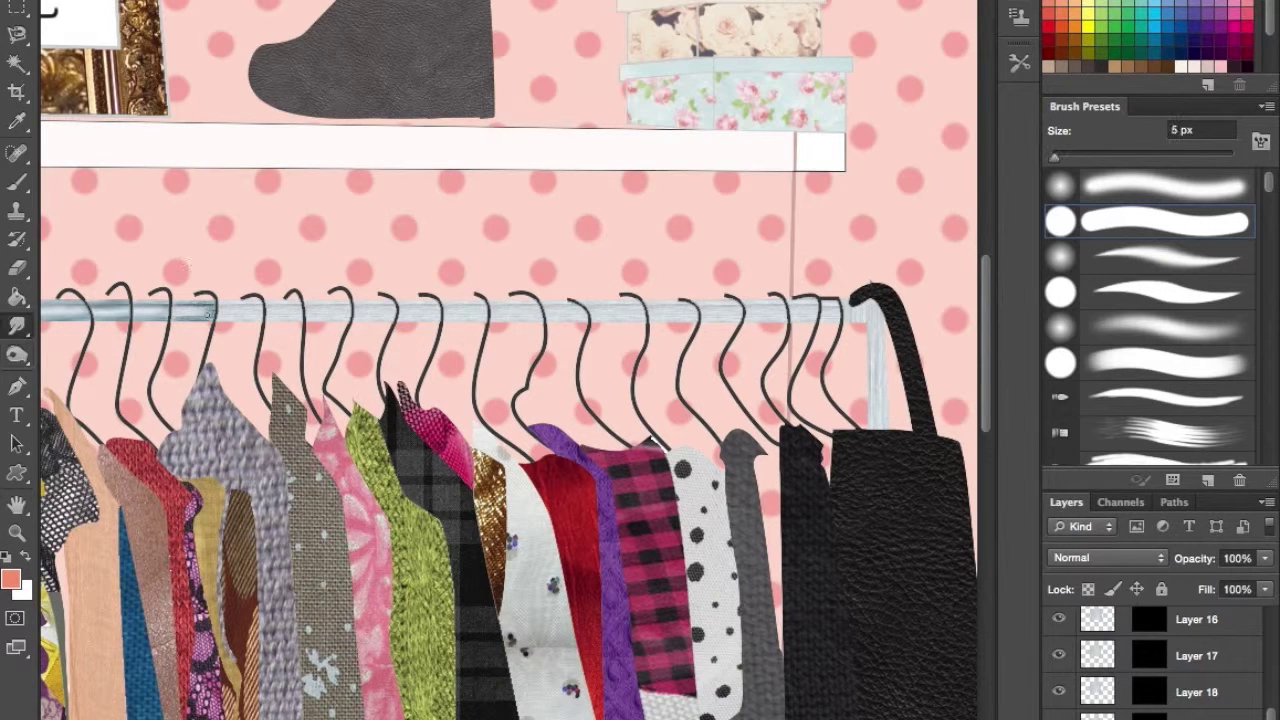
right_click(17, 355)
left_click(80, 347)
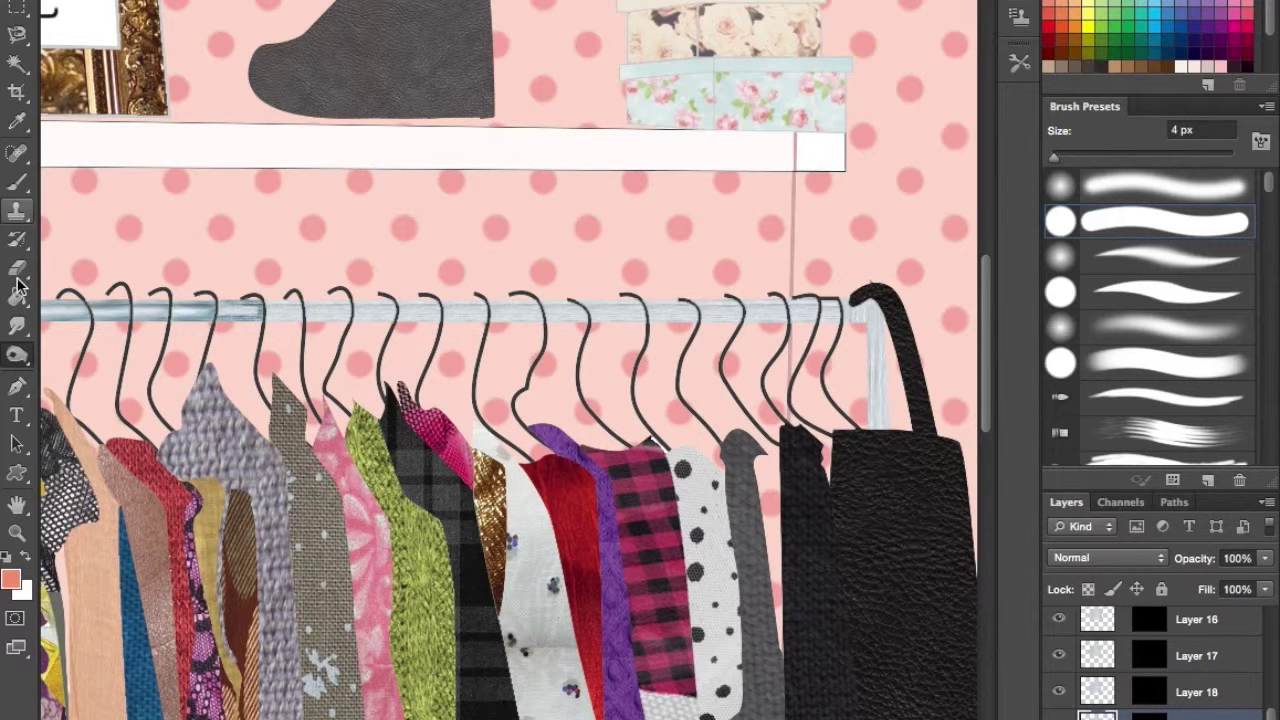
key("r")
right_click(17, 355)
left_click(80, 347)
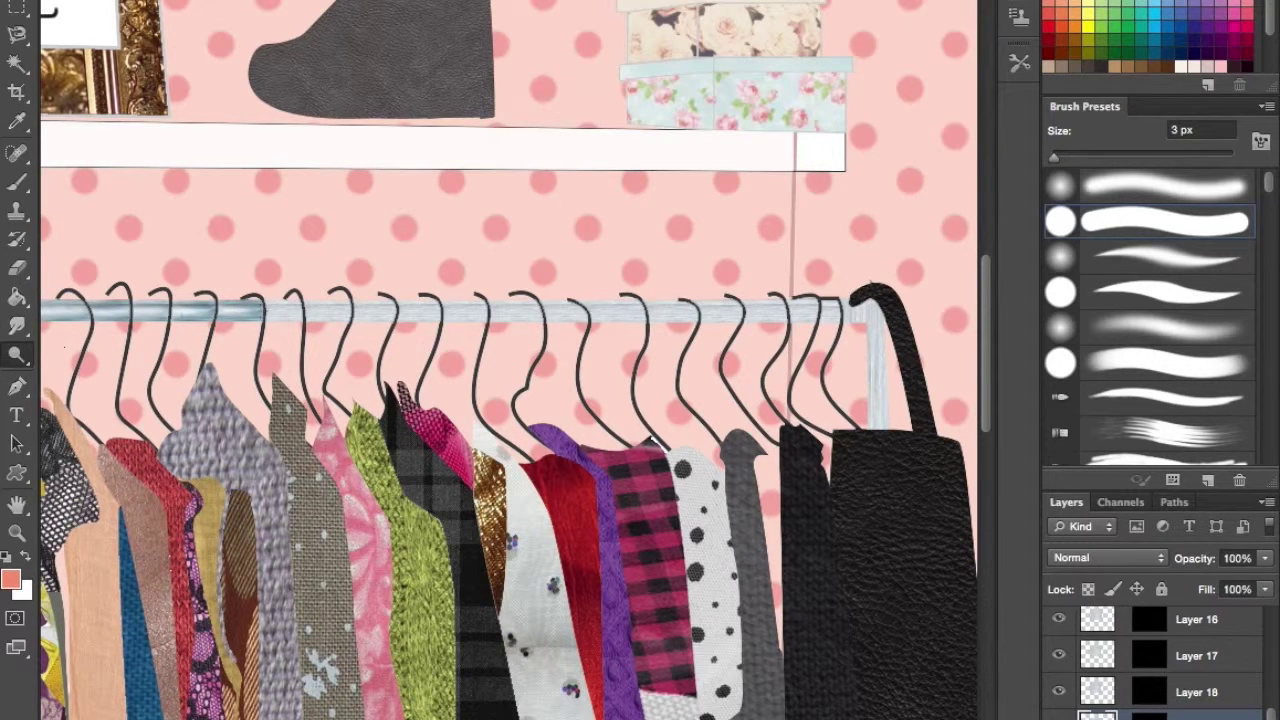
- Select the Layer 18 hanger and continue toning and smudging the rail beneath it
key("alt+]")
right_click(17, 355)
left_click(95, 388)
key("shift+o")
key("r")
scroll(1155, 680, "up", 3)
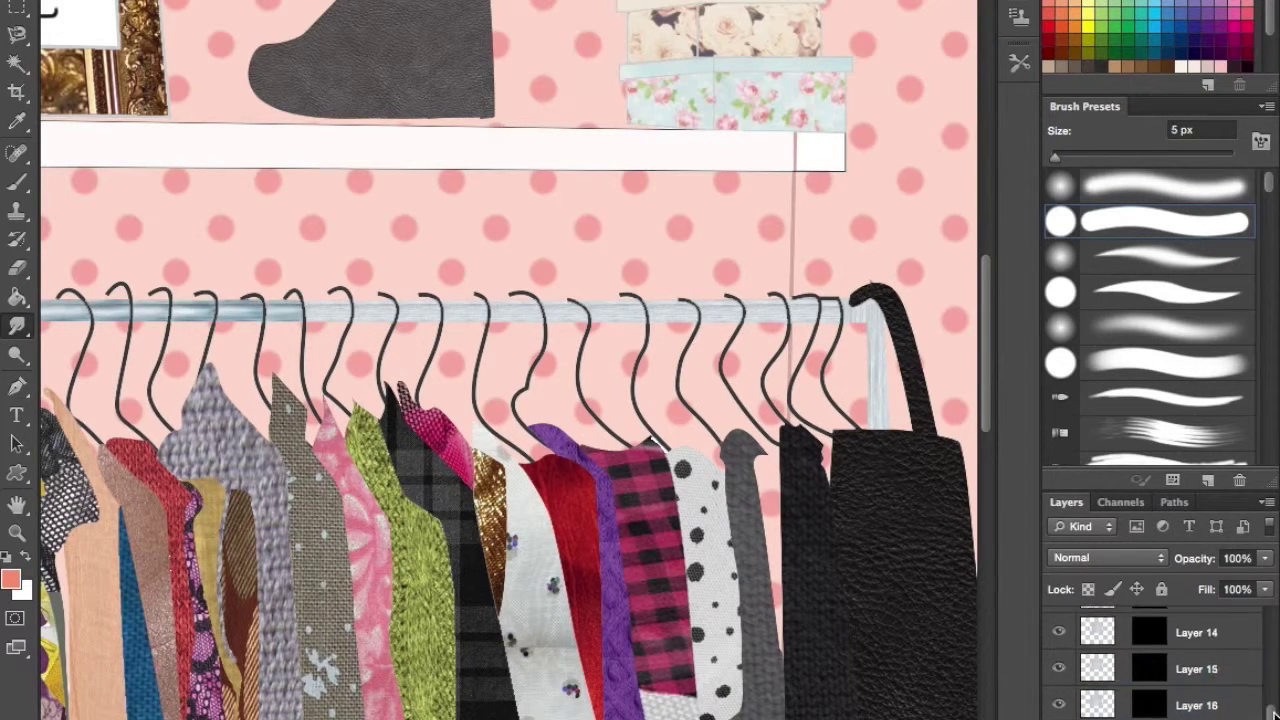
left_click(17, 355)
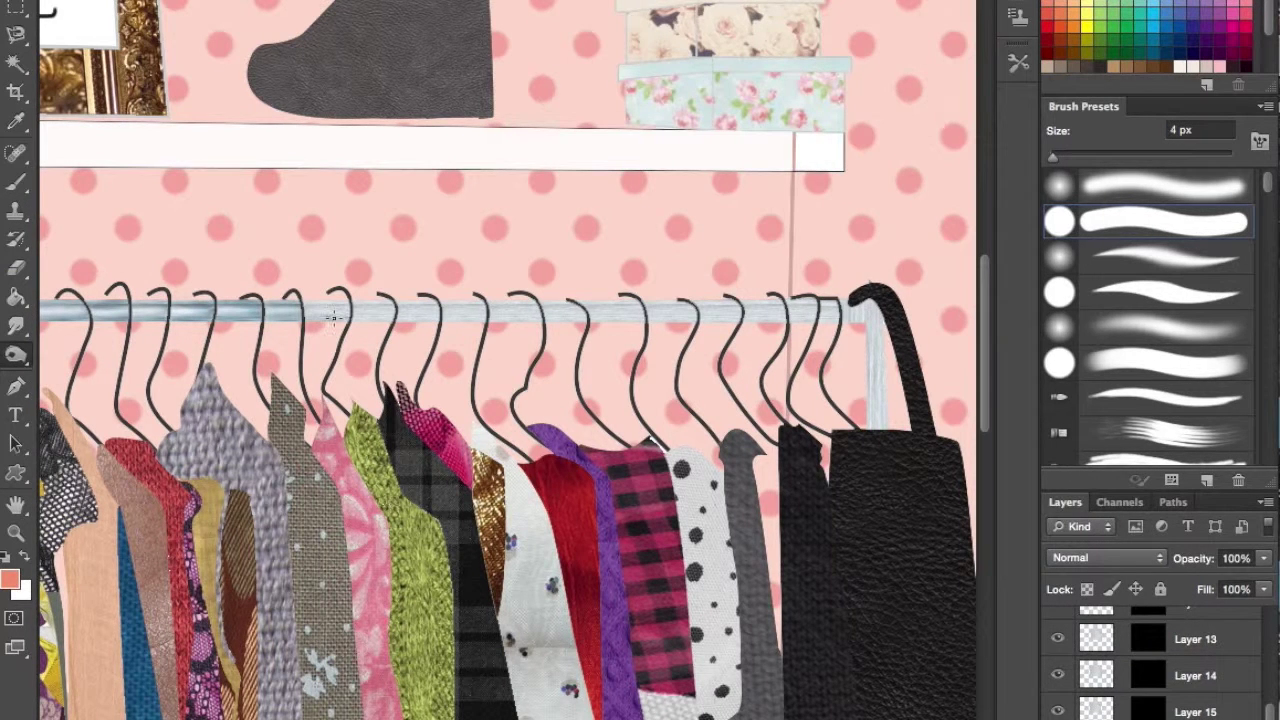
key("r")
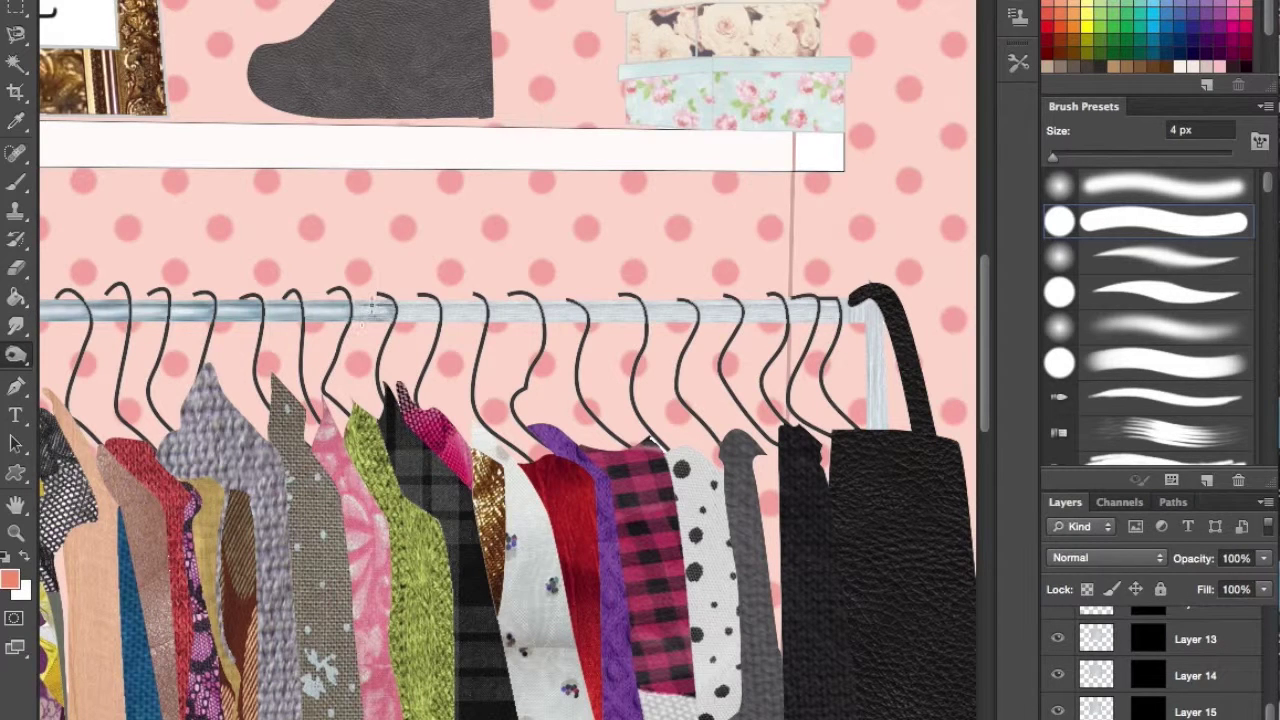
right_click(380, 310)
key("Escape")
- On the Layer 15 hanger, burn the rail beneath a middle hook and smudge it
left_click(1150, 712)
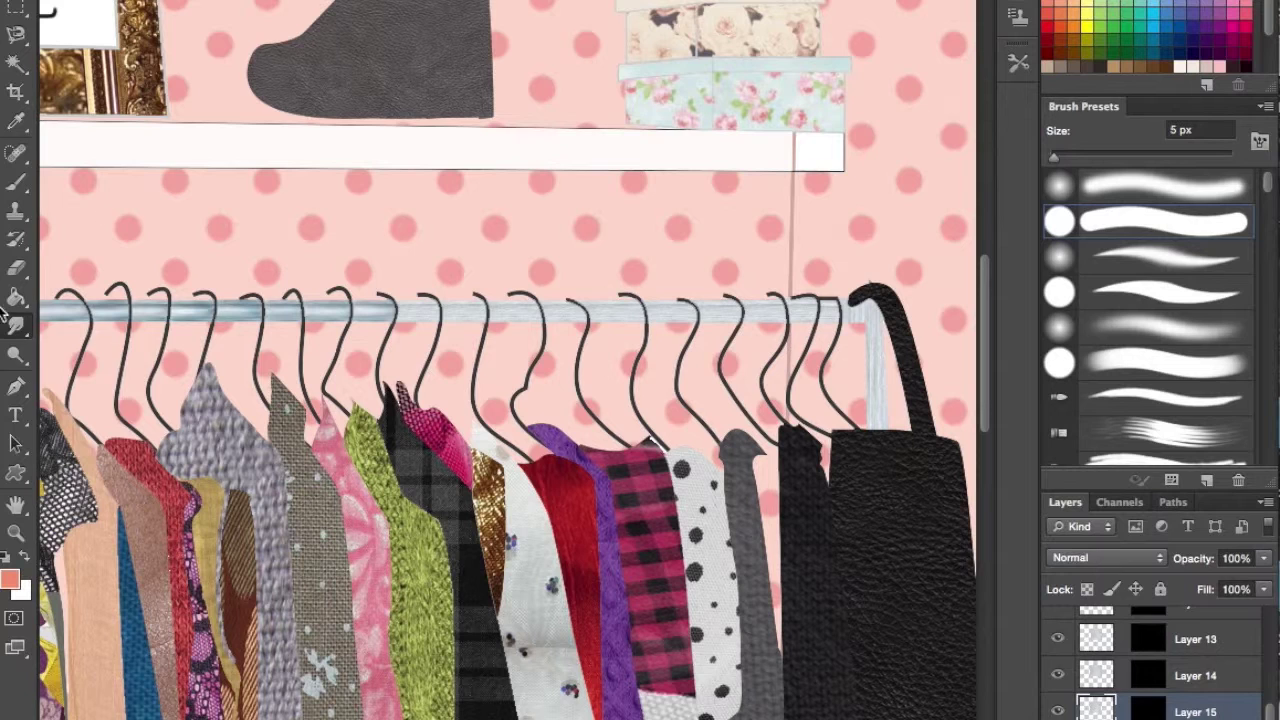
left_click(16, 354)
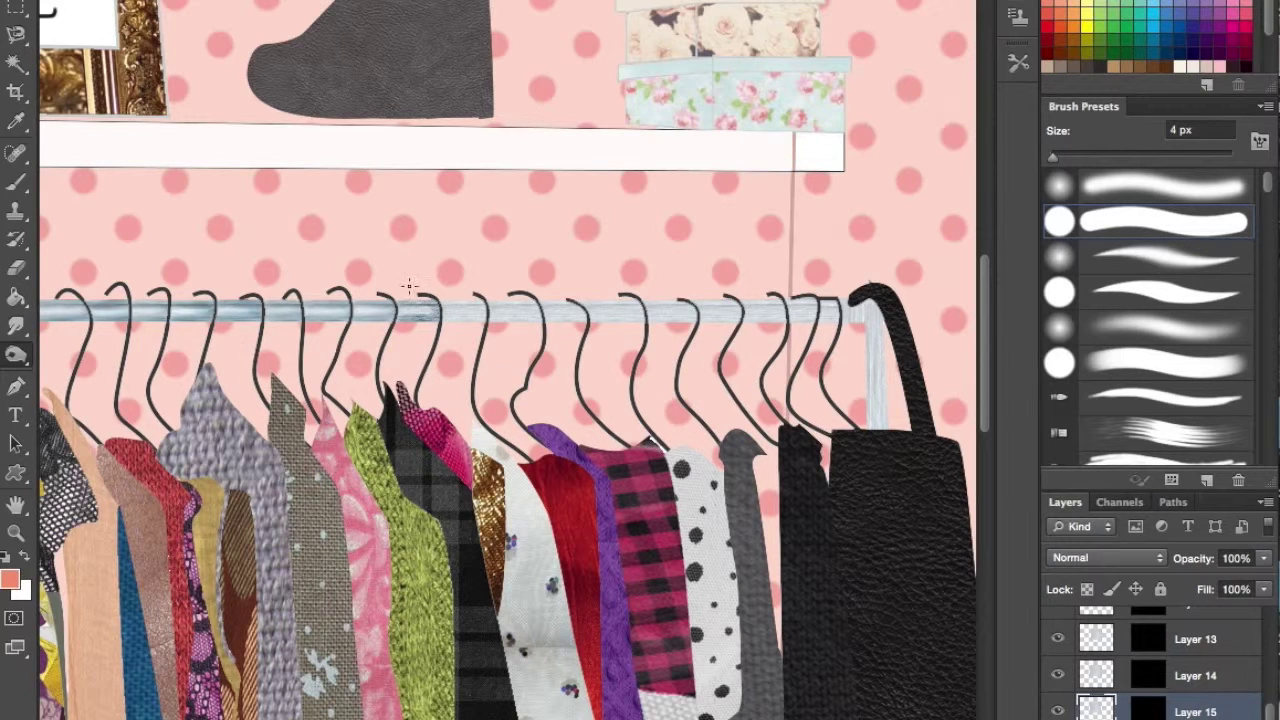
key("r")
right_click(16, 354)
left_click(120, 348)
scroll(1071, 657, "up", 4)
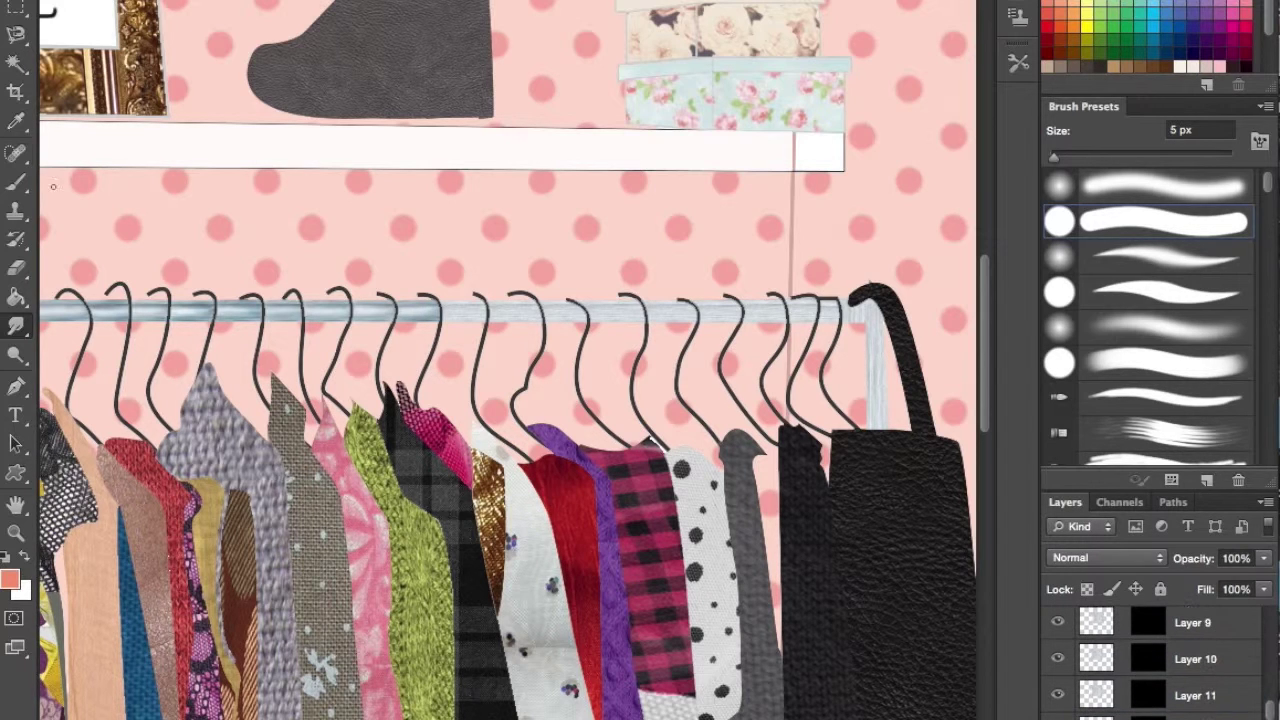
left_click(16, 354)
left_click_drag(450, 318, 486, 316)
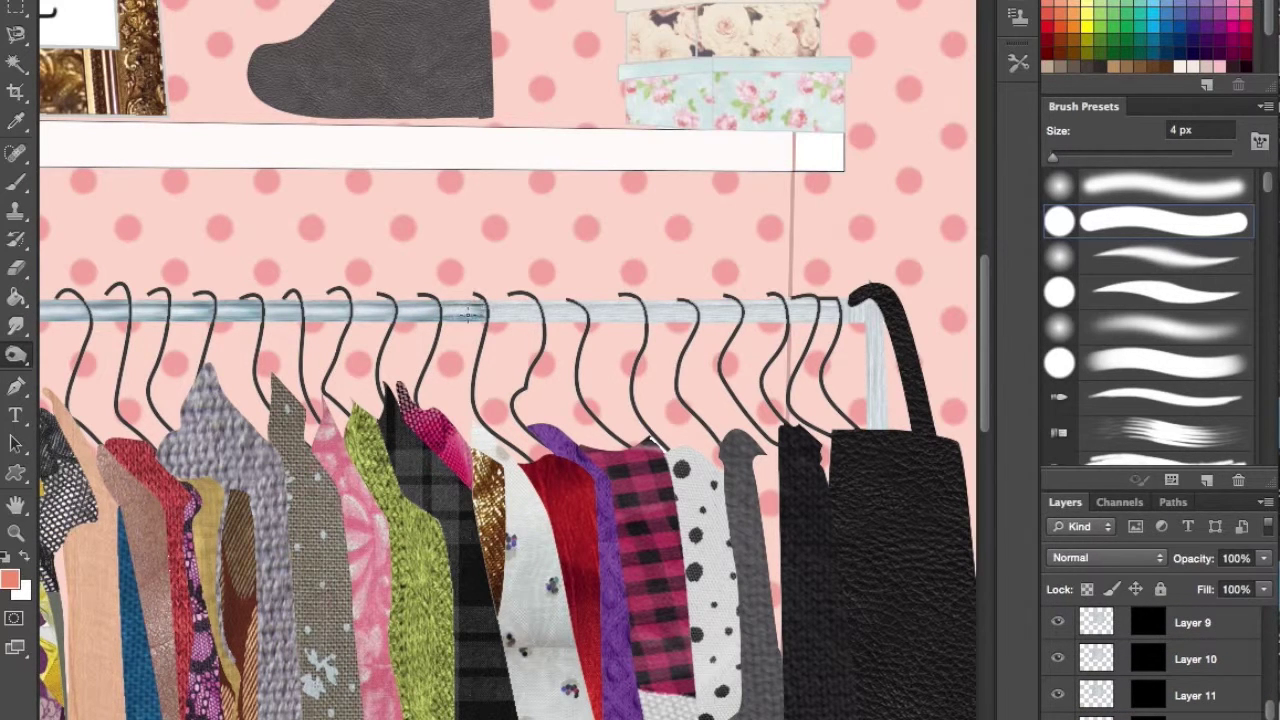
key("r")
- Add highlights along the rail with a 3–4 px Dodge brush, smudging between passes
left_click(16, 354)
key("r")
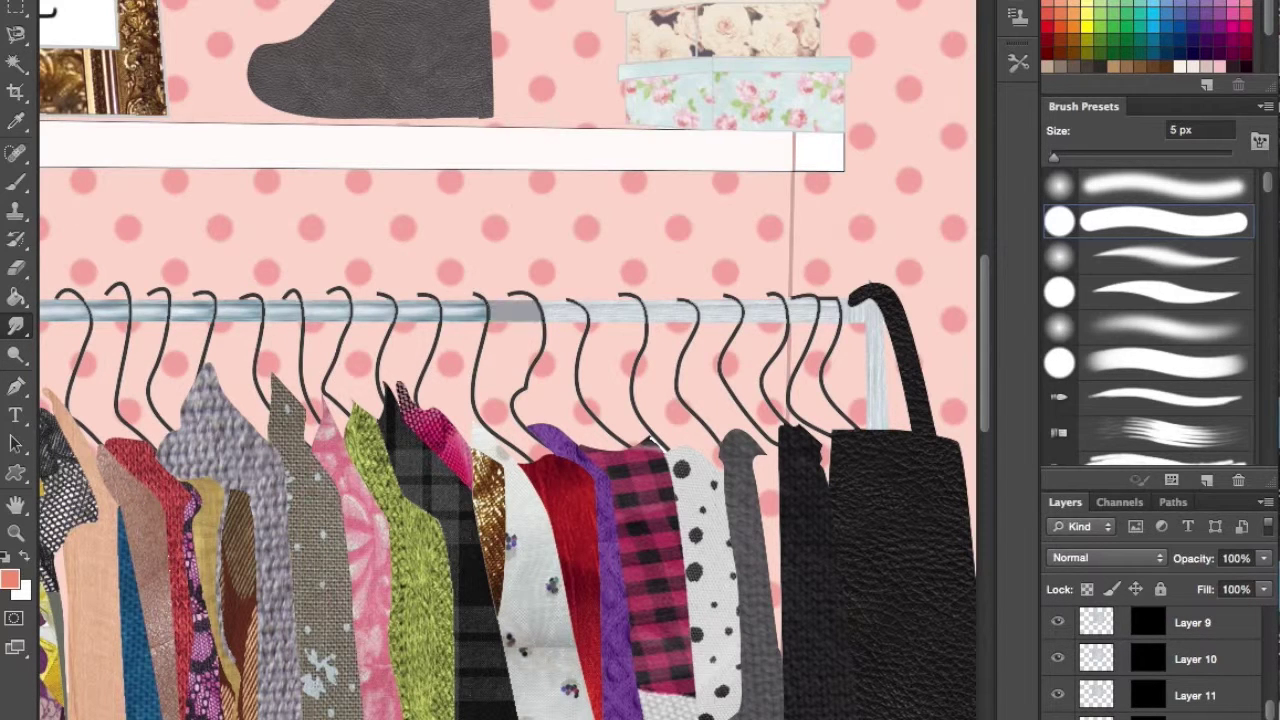
left_click(16, 354)
left_click(60, 342)
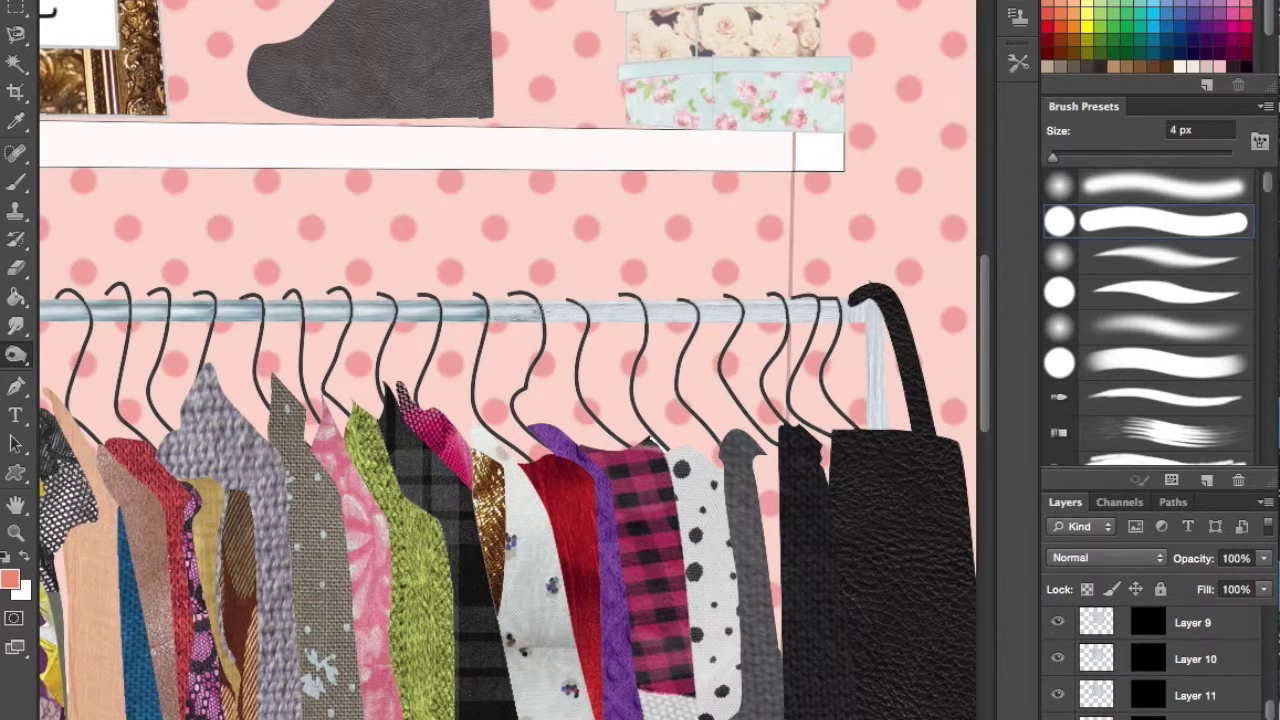
key("r")
left_click(16, 354)
left_click(60, 346)
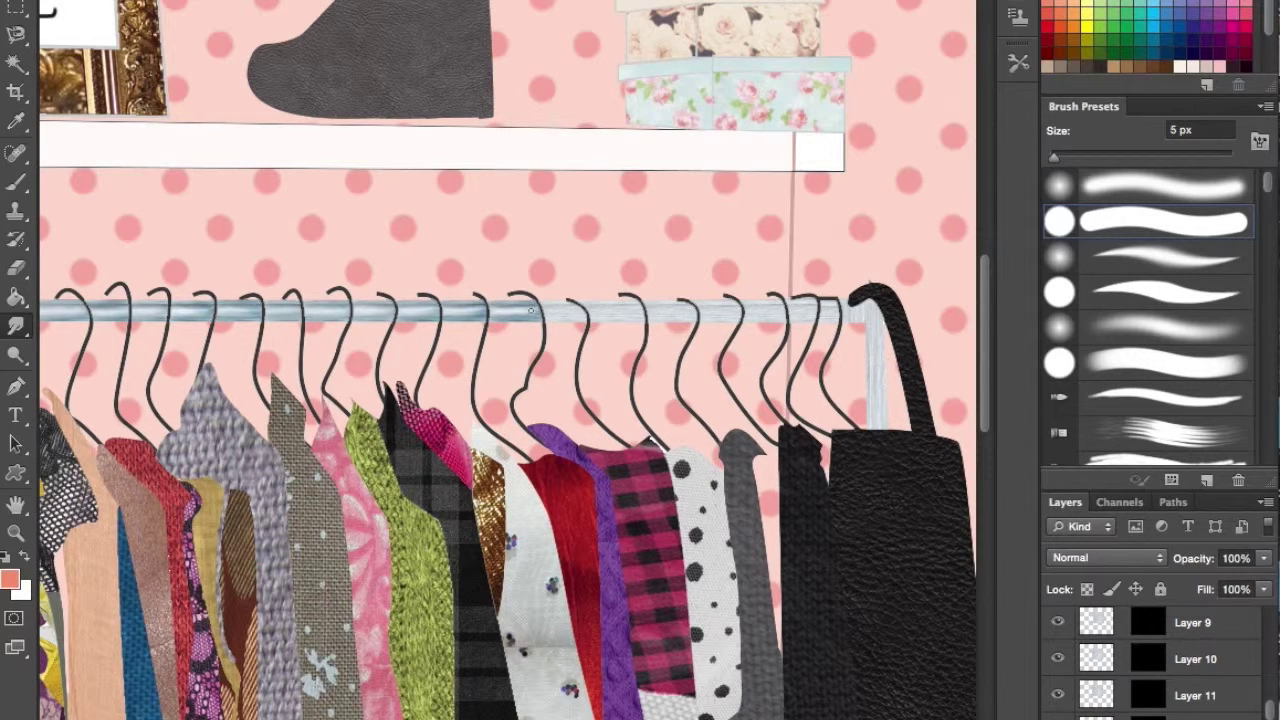
left_click(16, 354)
left_click(60, 342)
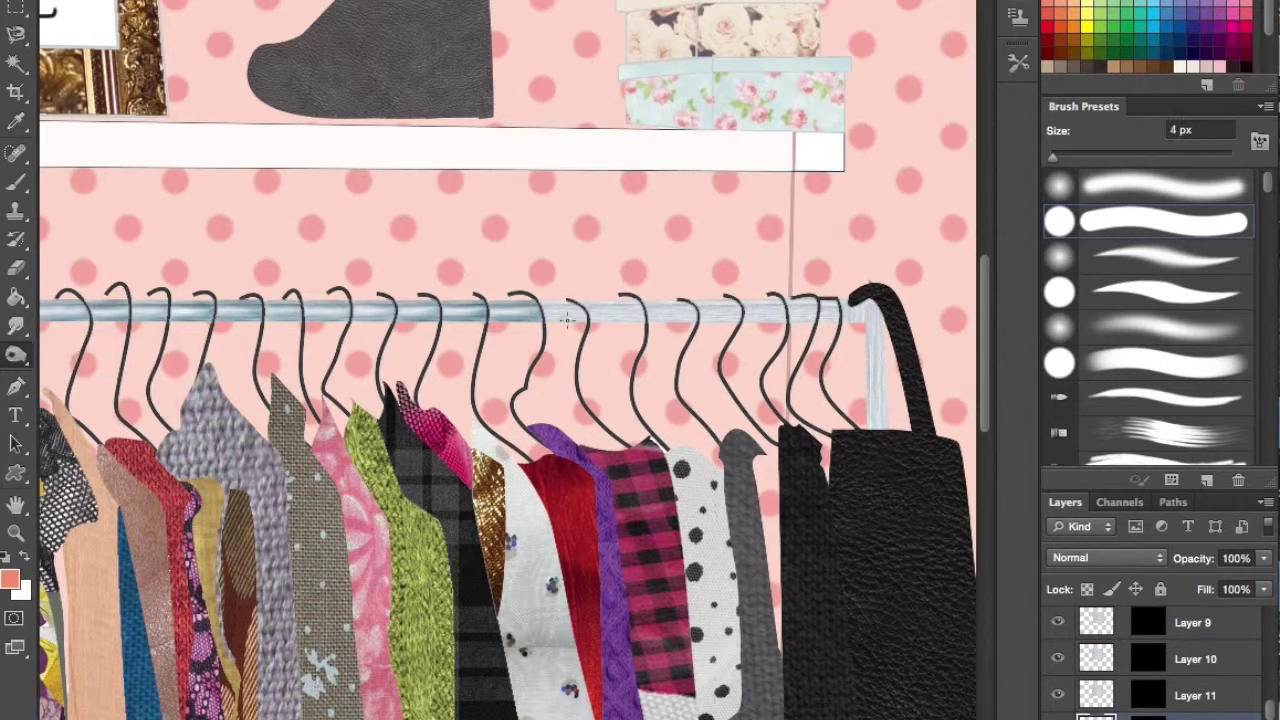
key("r")
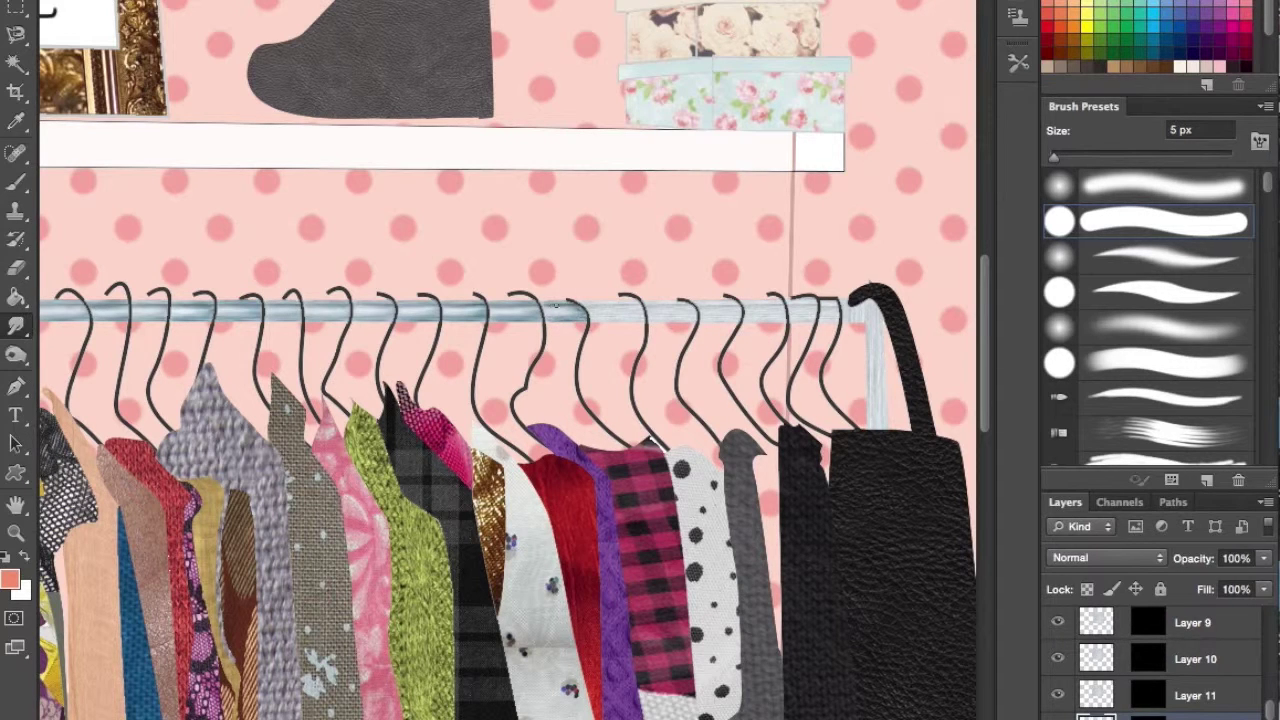
left_click(16, 354)
left_click(60, 346)
key("r")
- Select Layer 11 and switch to the Dodge tool
left_click(1190, 695)
scroll(508, 400, "right", 5)
left_click(16, 354)
left_click(60, 346)
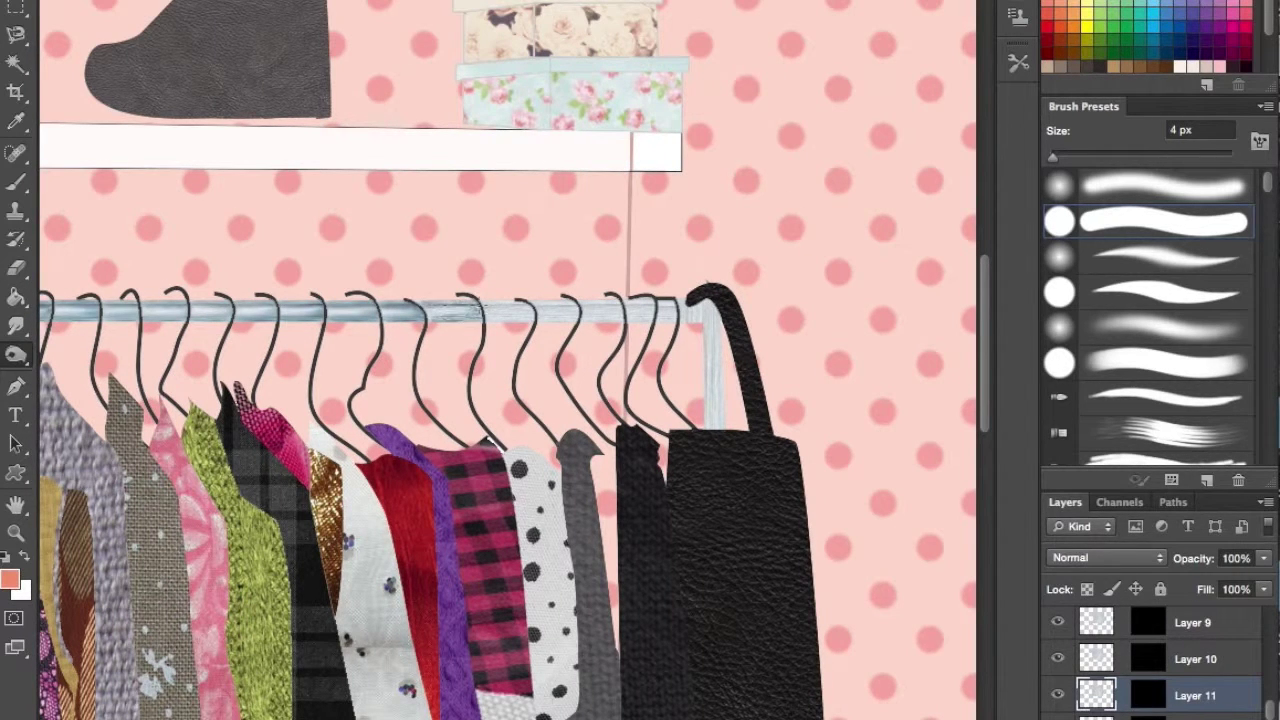
- On Layer 10, burn the rail near its right end and smudge the shading
key("r")
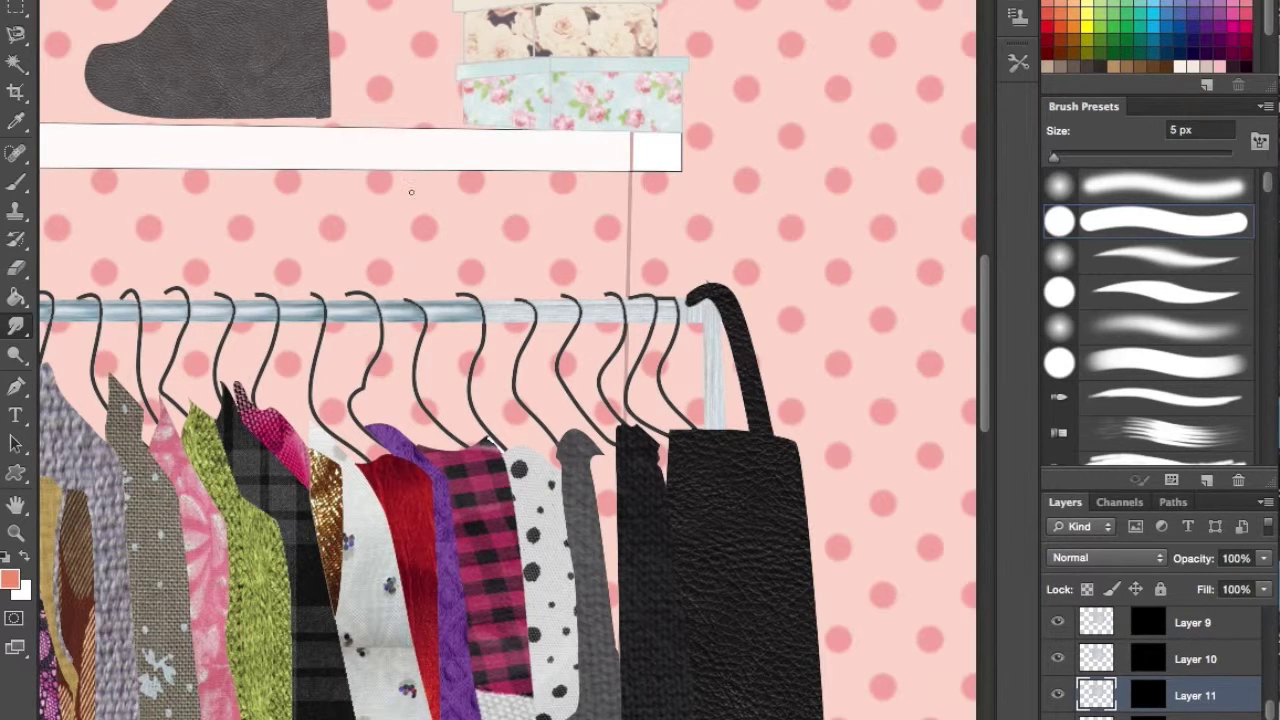
left_click(1180, 659)
key("o")
left_click_drag(531, 316, 492, 312)
key("r")
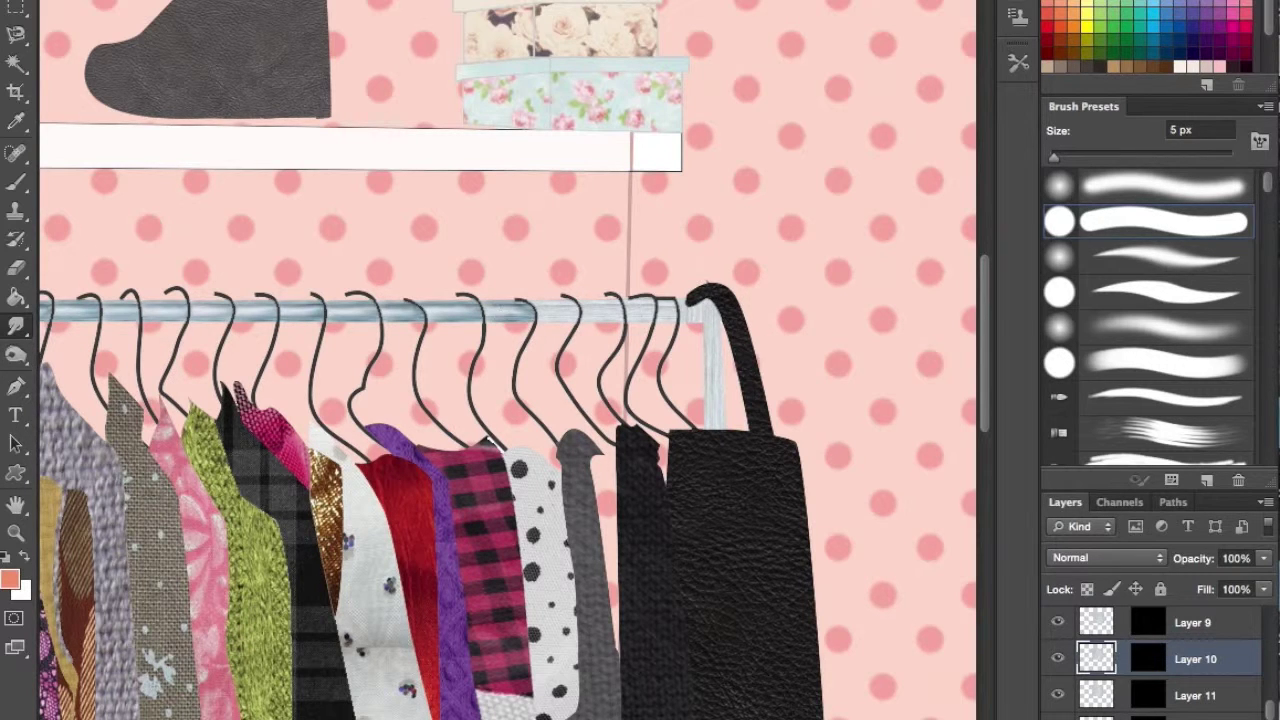
right_click(15, 355)
left_click(100, 343)
- On Layer 9, dodge the rail's right end with a 4 px brush, alternating with Smudge
left_click(1190, 623)
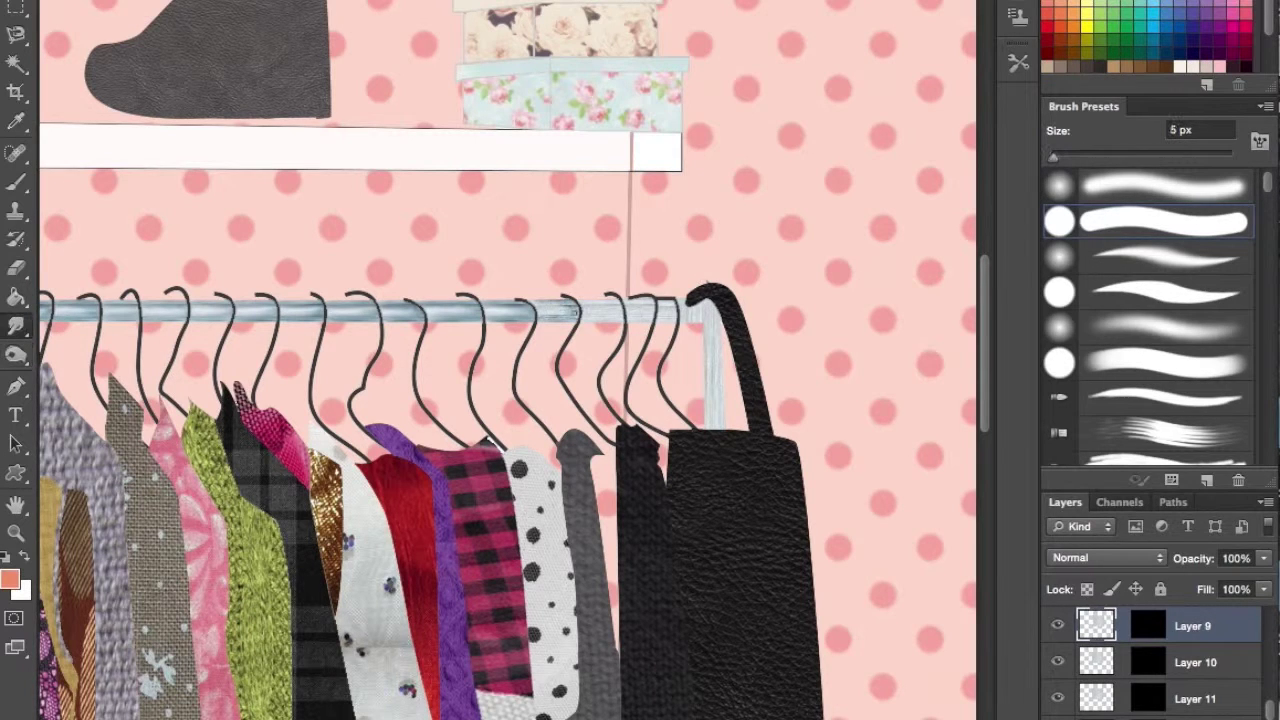
key("shift+o")
left_click_drag(1268, 615, 1272, 718)
key("bracketleft")
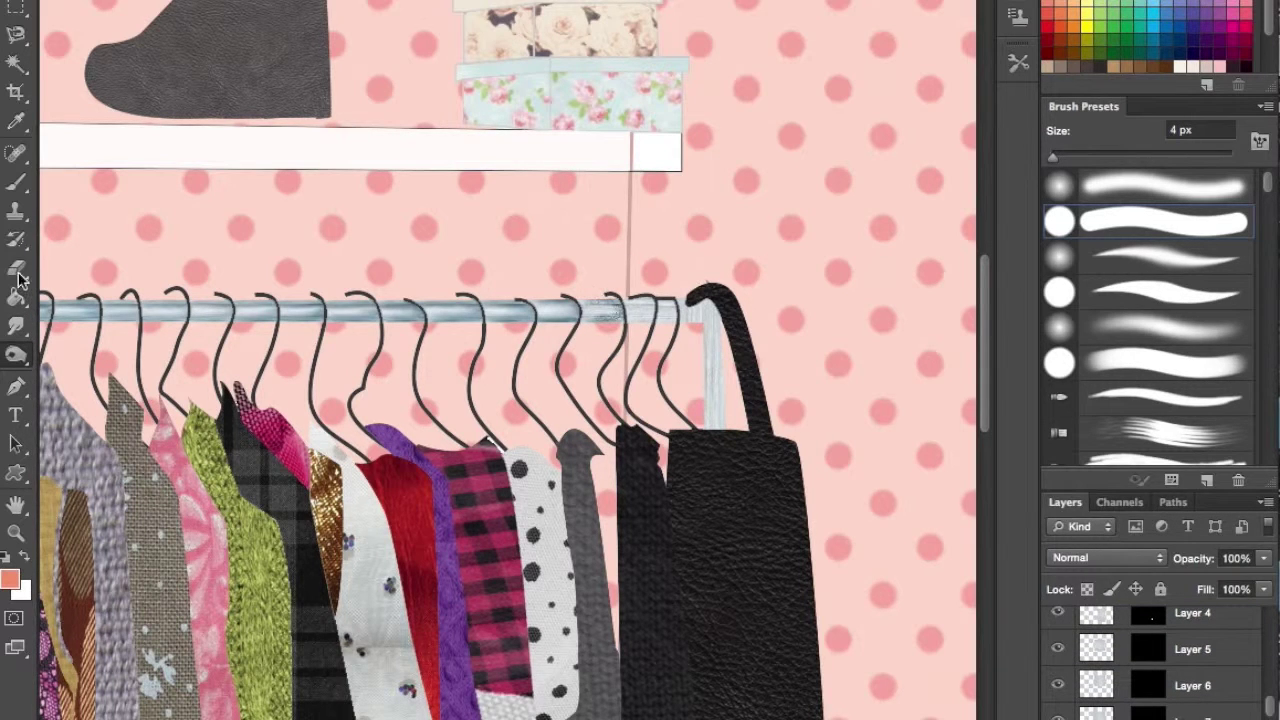
key("r")
key("o")
key("o")
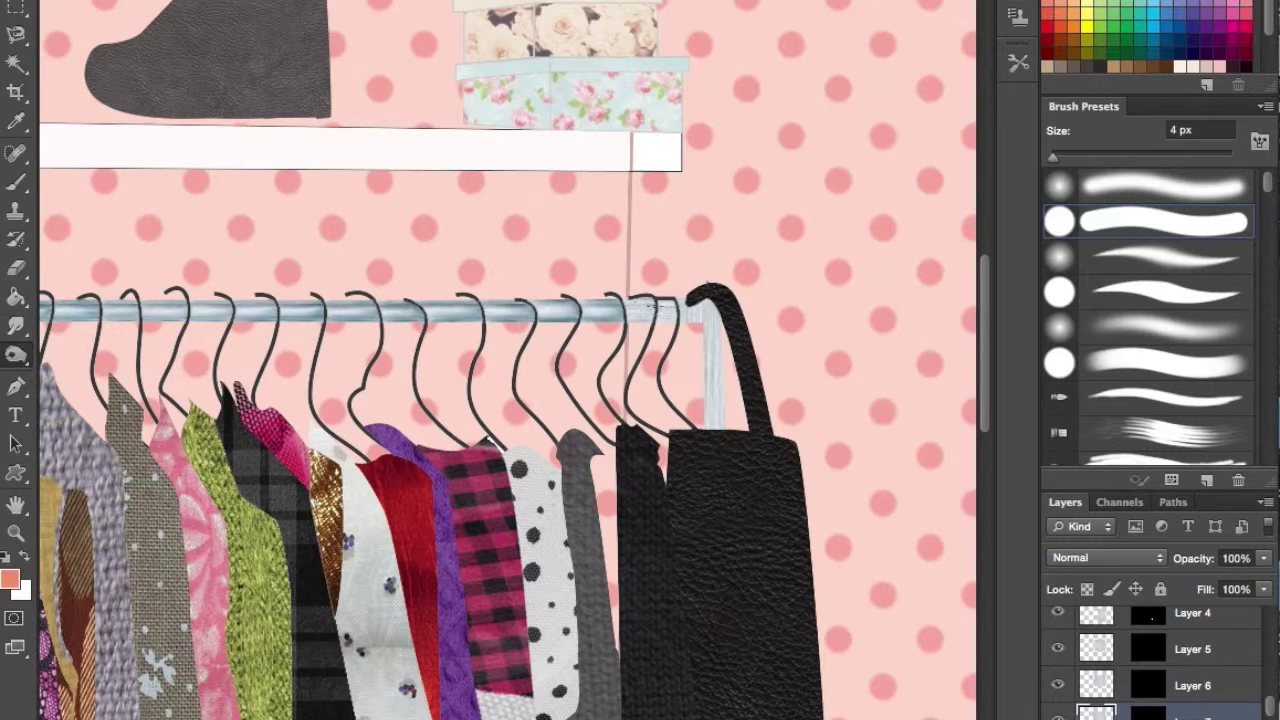
key("r")
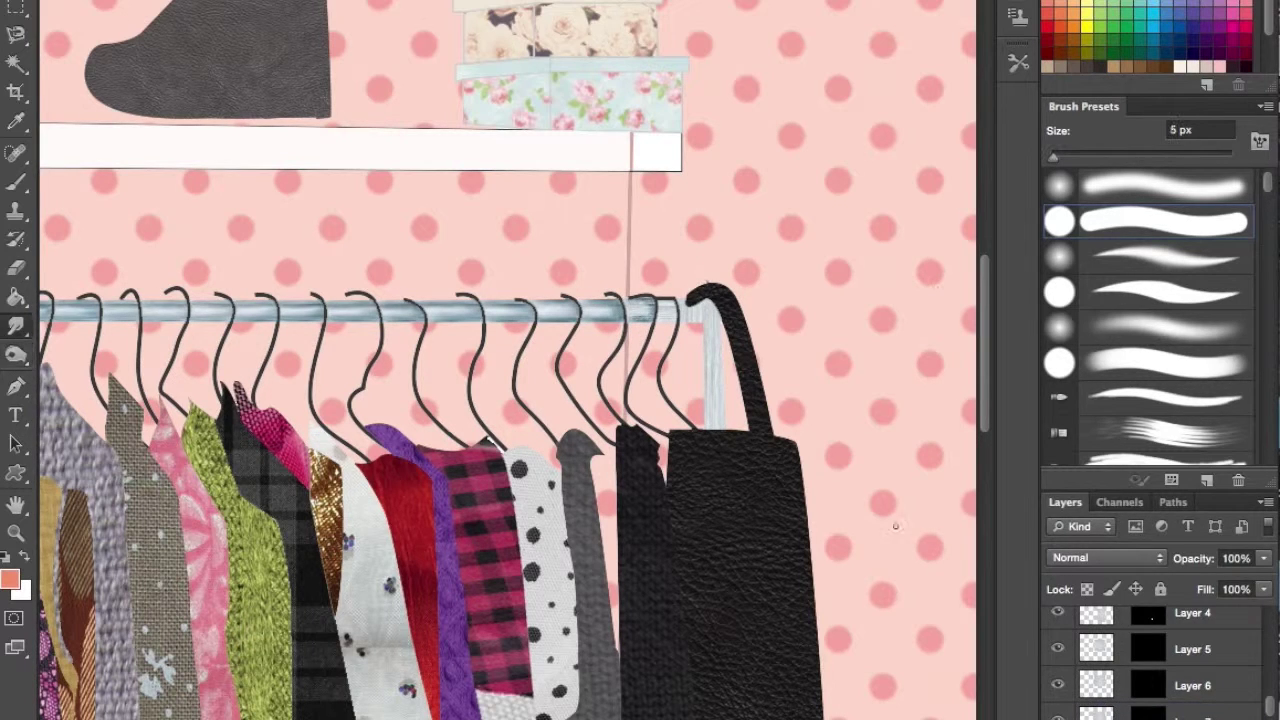
- Move on to Layers 7 and 6 to keep toning and smudging the rail's end
key("alt+bracketleft")
key("o")
key("r")
left_click(1228, 697)
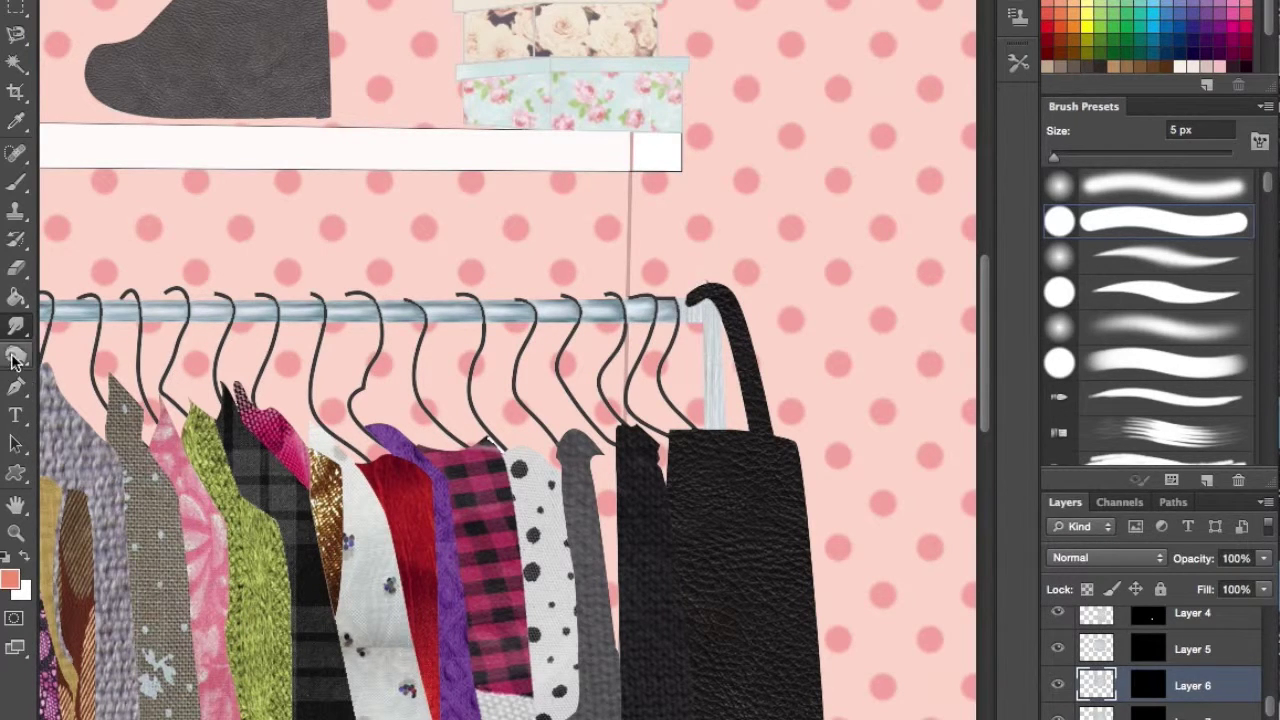
key("o")
key("o")
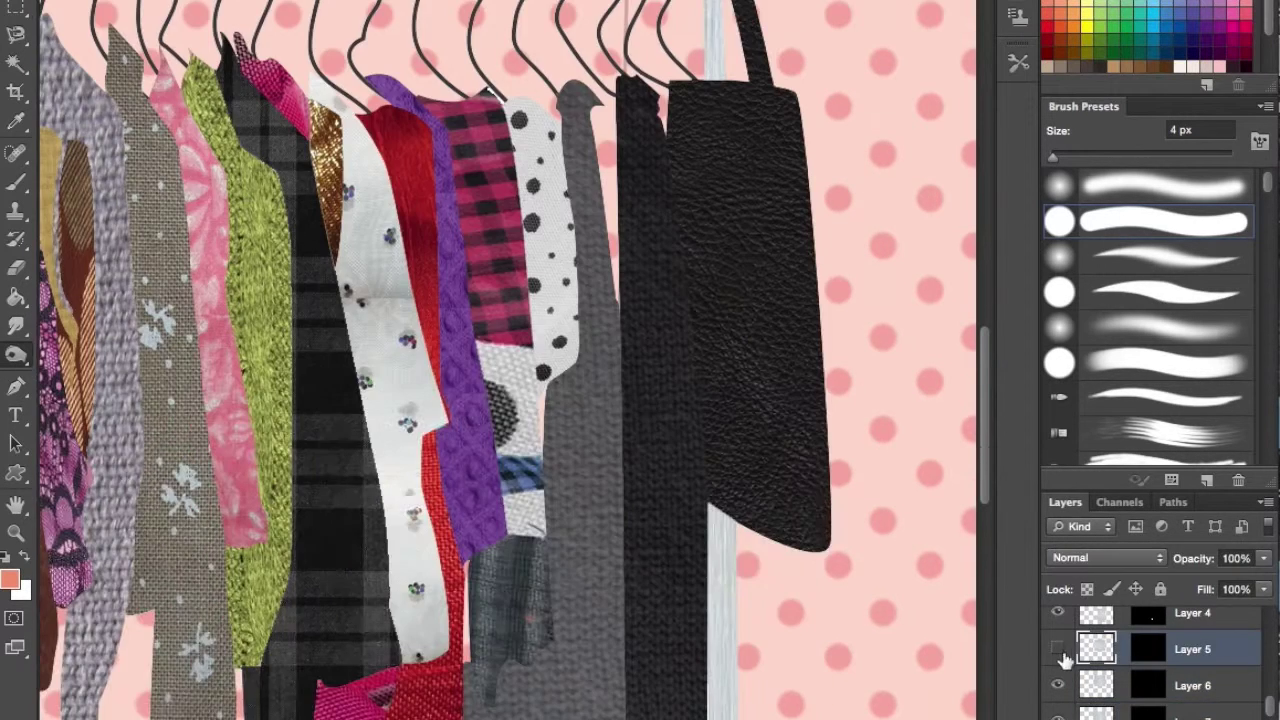
scroll(883, 420, "down", 2)
- Burn and dodge the upper post beside the leather coat where the rail bends down
left_click_drag(697, 213, 712, 325)
left_click_drag(708, 204, 712, 325)
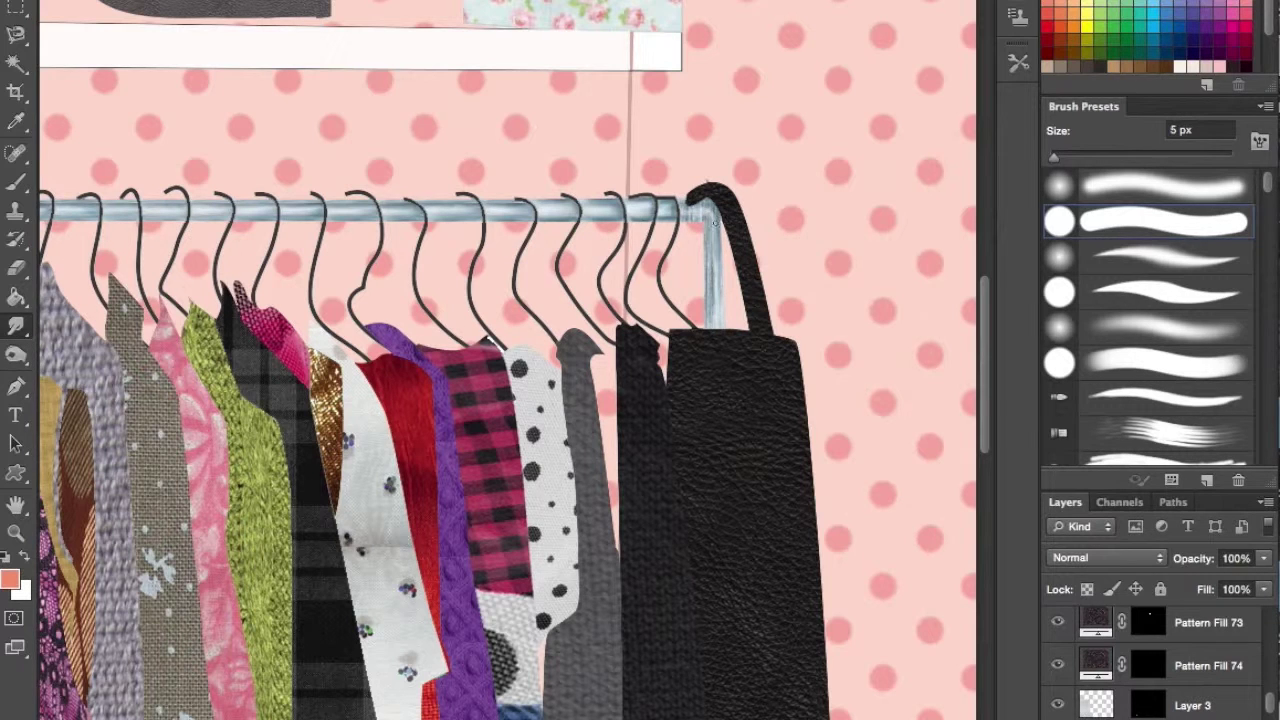
left_click_drag(15, 355, 110, 338)
key("bracketleft")
key("bracketleft")
left_click_drag(712, 256, 712, 324)
left_click_drag(713, 224, 712, 318)
key("bracketright")
key("shift+o")
mouse_move(710, 224)
left_mouse_down()
mouse_move(720, 330)
mouse_move(706, 224)
left_mouse_up()
- Zoom in and out to check the rail end, then resume 3 px toning and 5 px smudging
key("z")
key("ctrl+0")
left_click(568, 320)
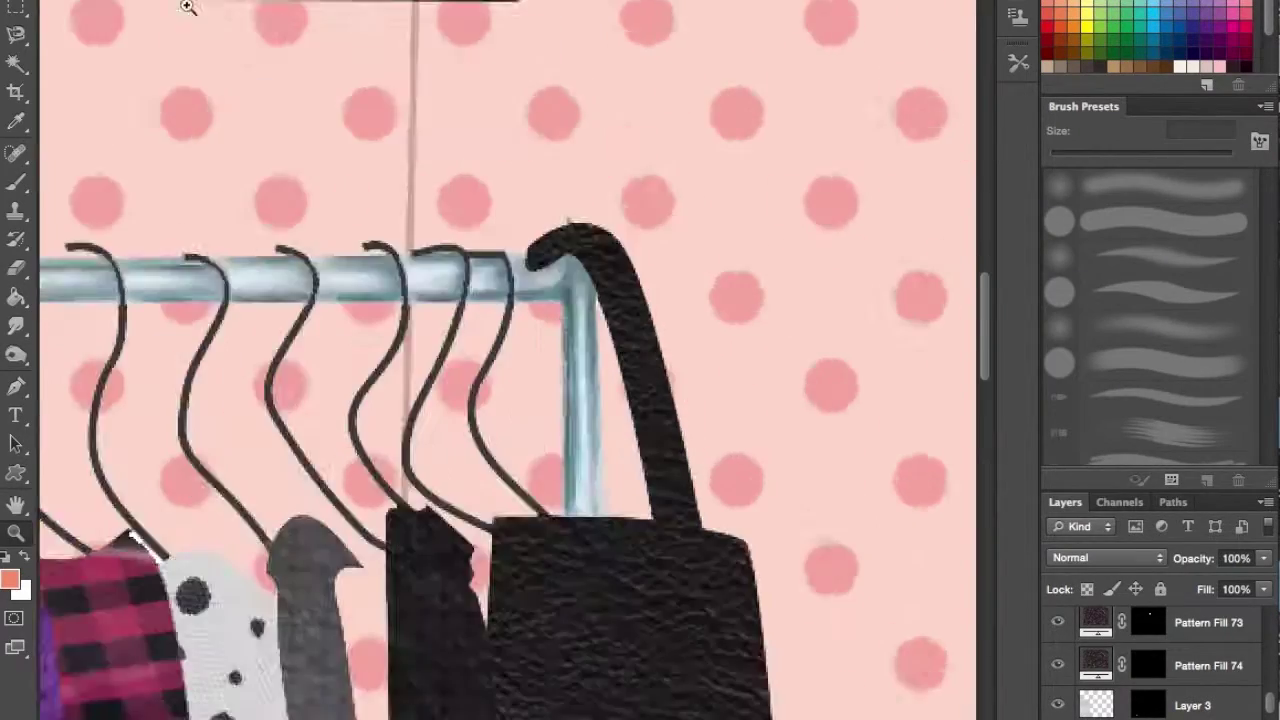
key("ctrl+0")
left_click(575, 212)
key("o")
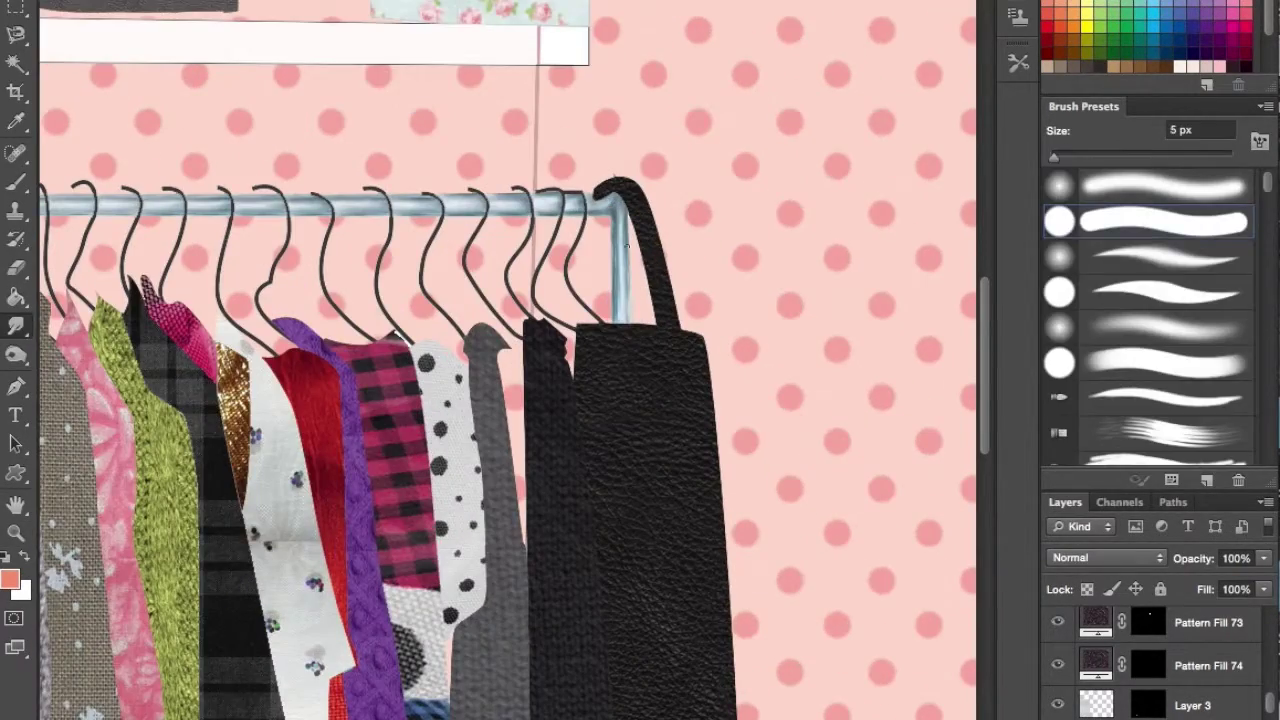
key("o")
key("r")
mouse_move(985, 290)
left_mouse_down()
mouse_move(985, 452)
mouse_move(985, 438)
left_mouse_up()
- Burn the post top to bottom with a 7 px brush, deepening its lower-left edge
key("o")
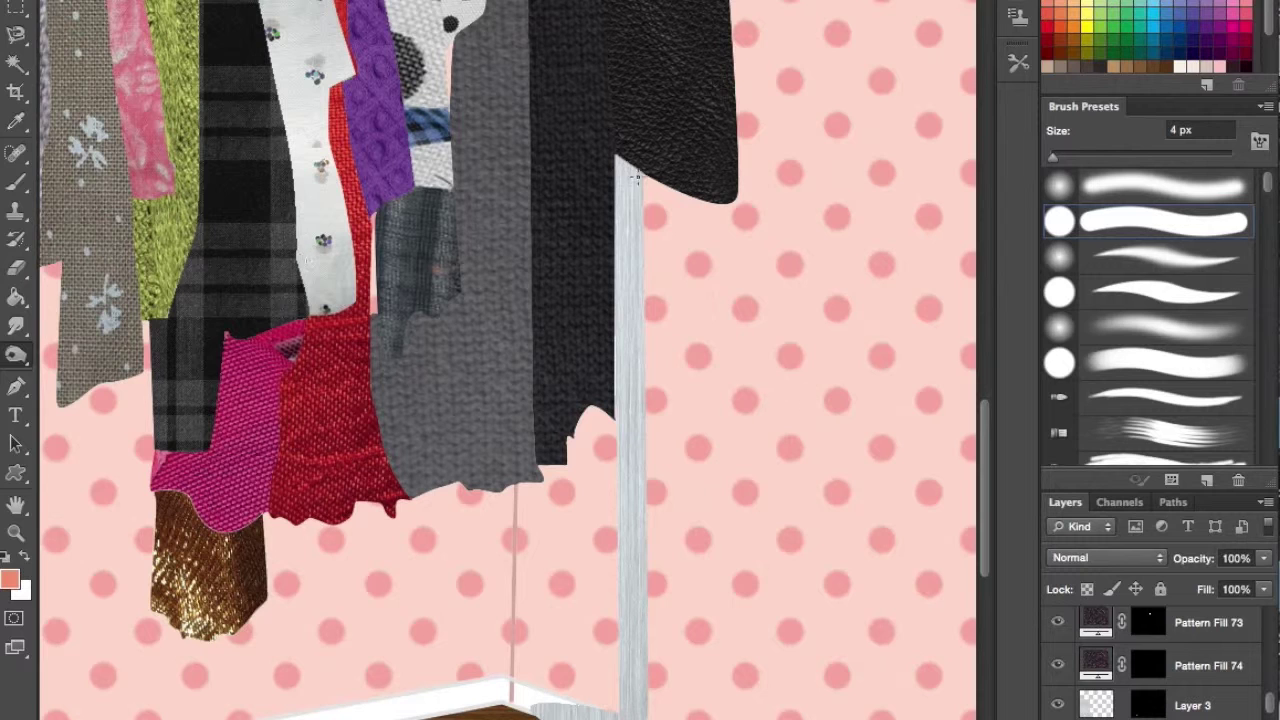
key("bracketright")
key("bracketright")
key("bracketright")
left_click_drag(639, 347, 641, 715)
left_click_drag(641, 176, 641, 715)
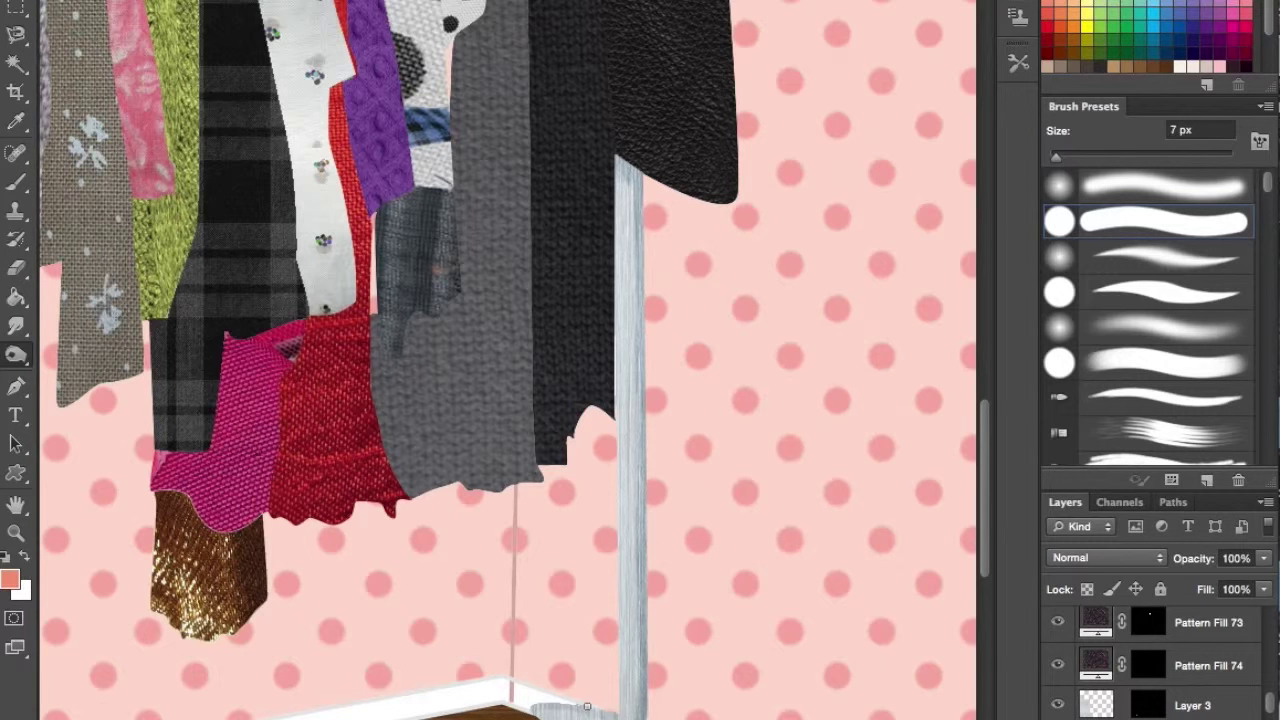
mouse_move(619, 175)
left_mouse_down()
mouse_move(619, 400)
mouse_move(641, 401)
mouse_move(641, 715)
mouse_move(644, 620)
left_mouse_up()
left_click_drag(616, 426, 616, 715)
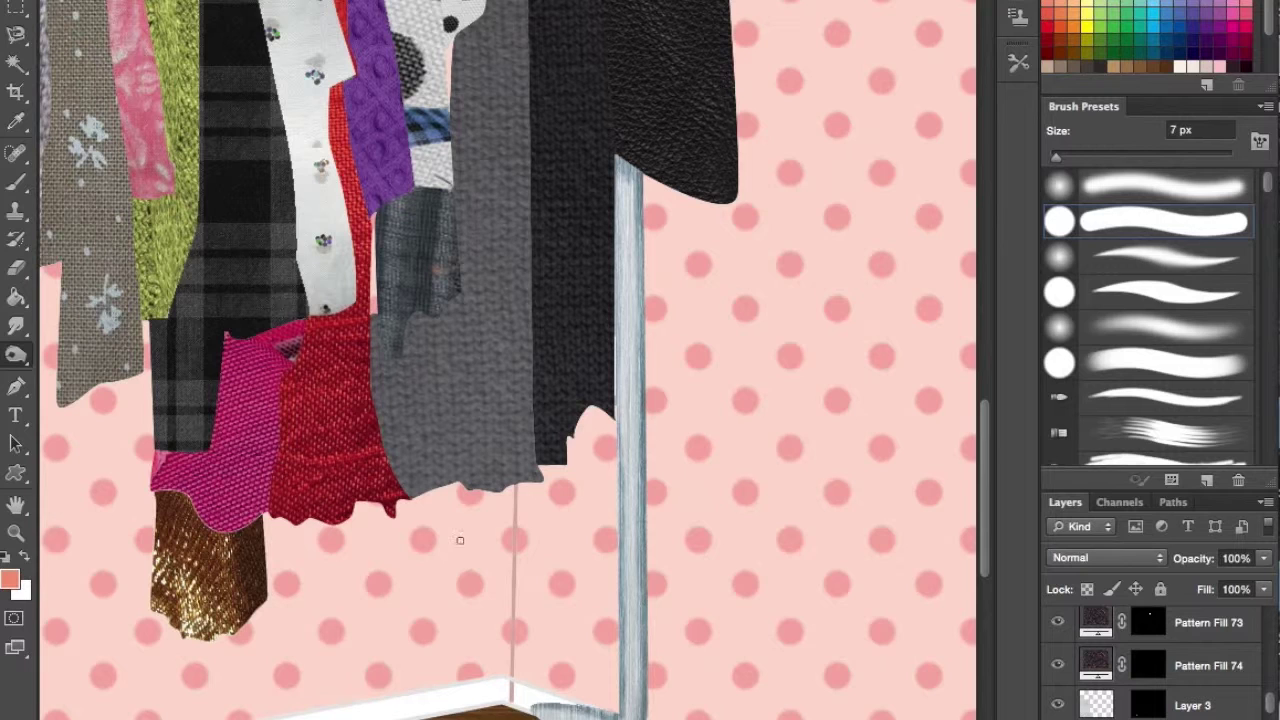
key("r")
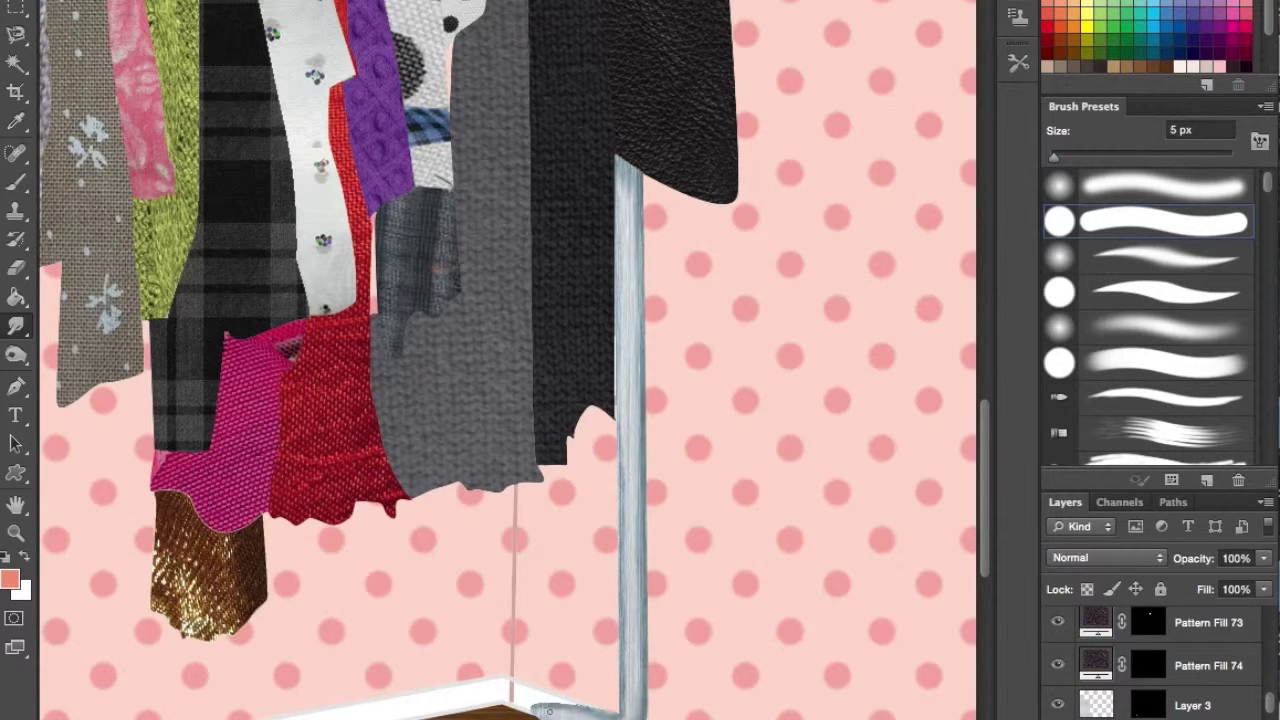
key("bracketright")
key("bracketright")
key("bracketright")
- Shift the view lower and burn more shadow onto the post's edges down toward the floor
mouse_move(594, 209)
left_mouse_down()
mouse_move(533, 169)
mouse_move(540, 698)
left_mouse_up()
key("o")
left_click_drag(533, 140, 533, 442)
left_click_drag(558, 192, 560, 656)
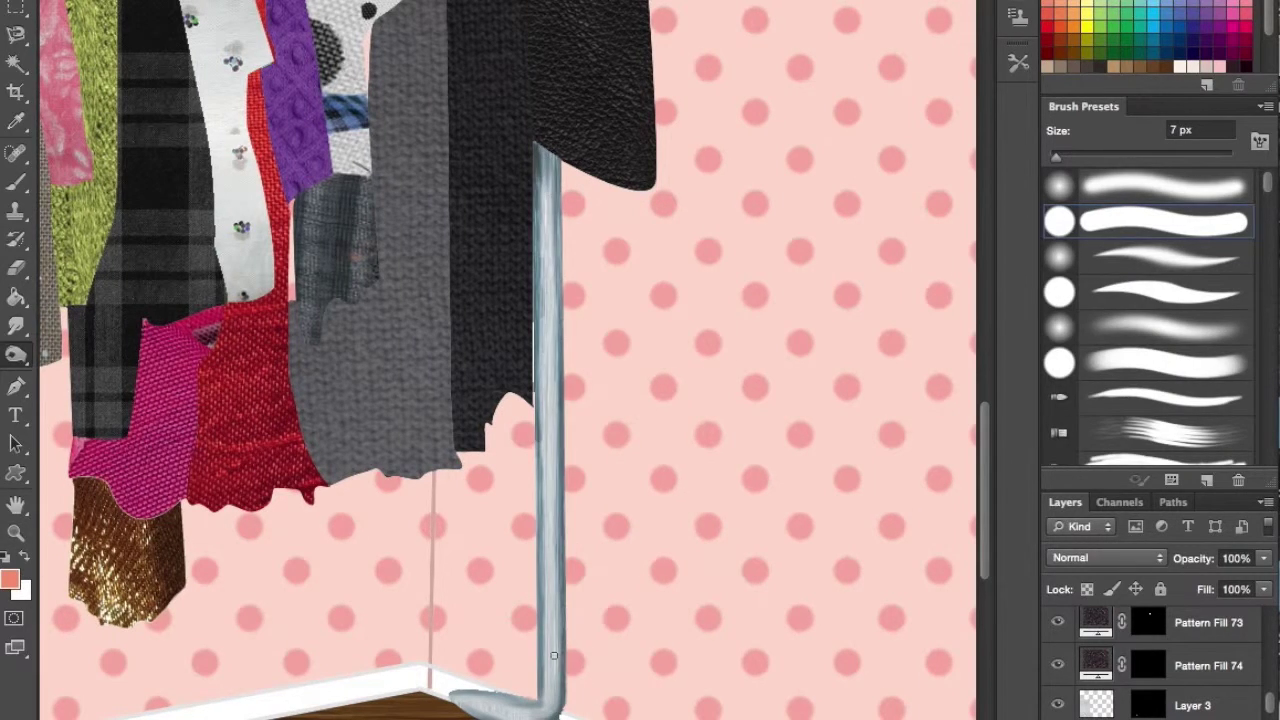
key("r")
key("bracketright")
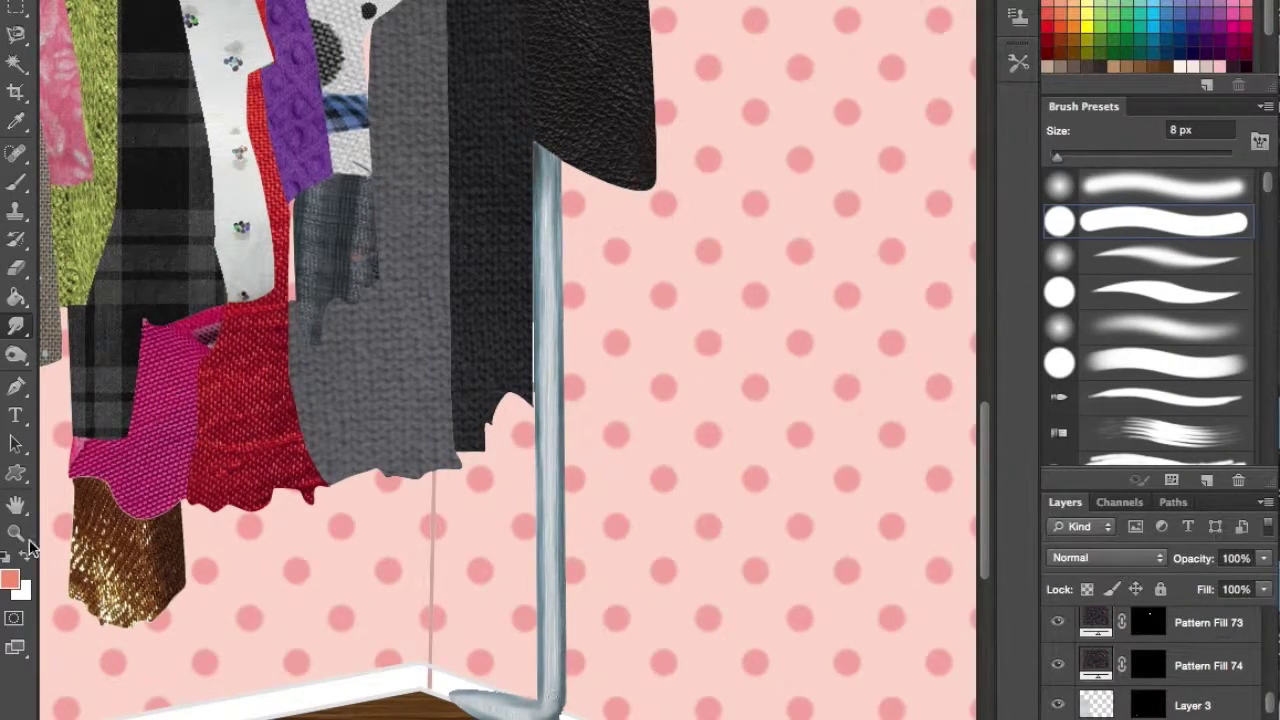
left_click(16, 533)
key("o")
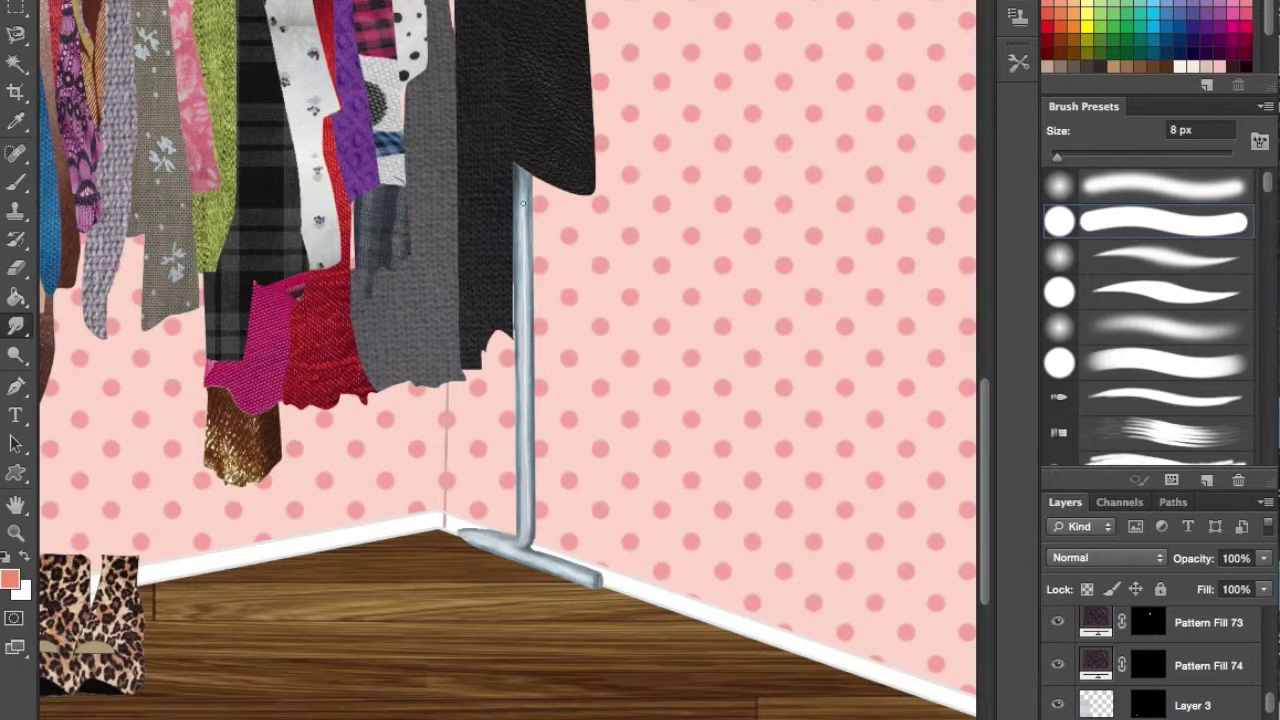
- Zoom in on the black shoes on the shelf, then zoom back out to the full closet
key("z")
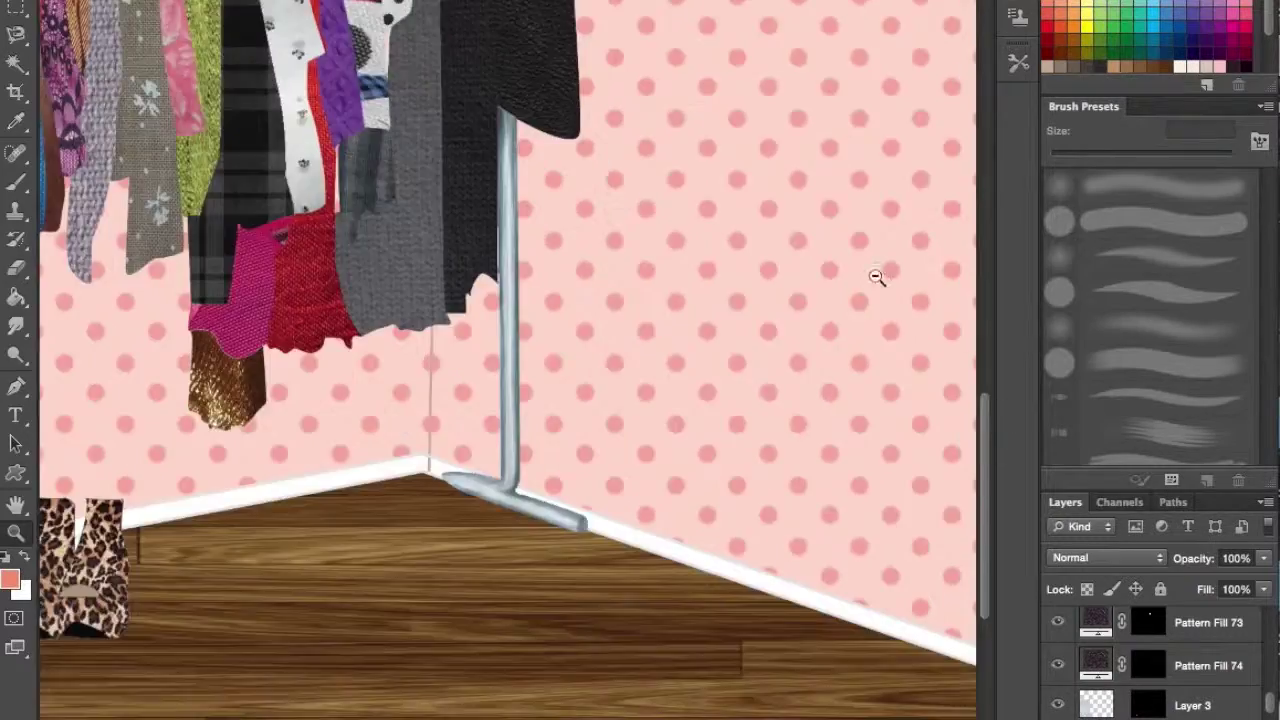
left_click(876, 277, "alt")
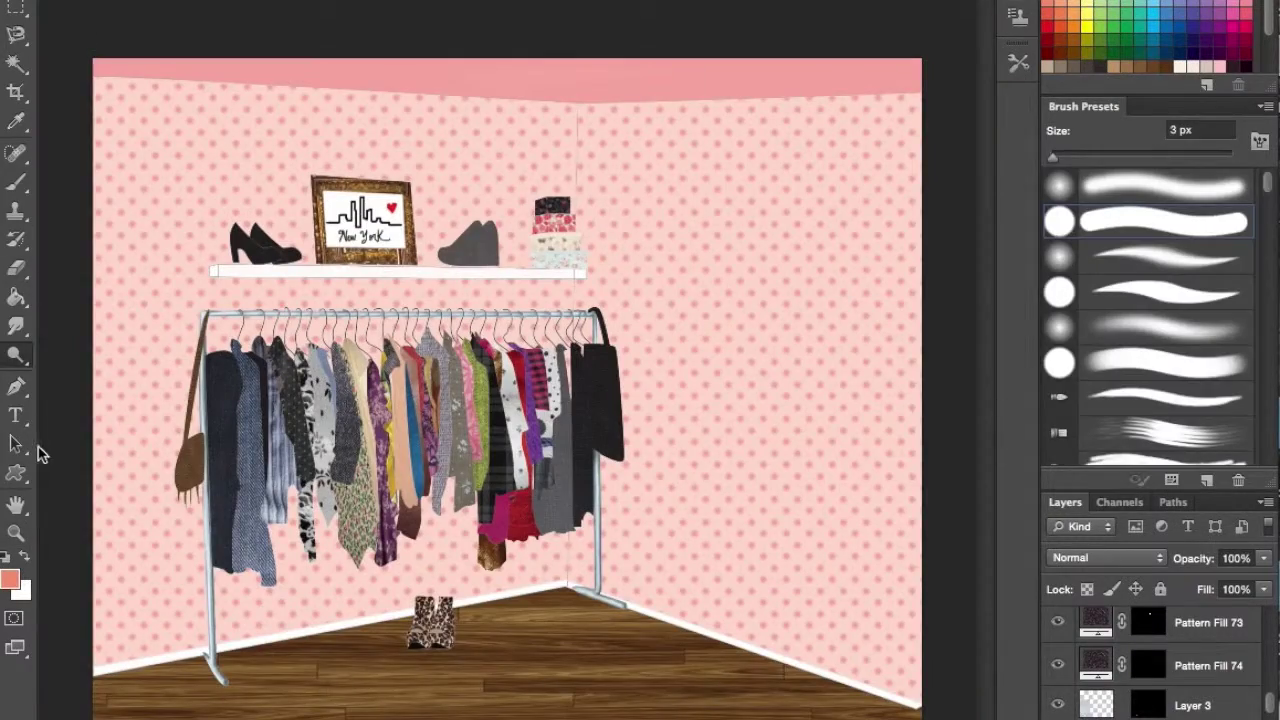
left_click(16, 533)
left_click(420, 230)
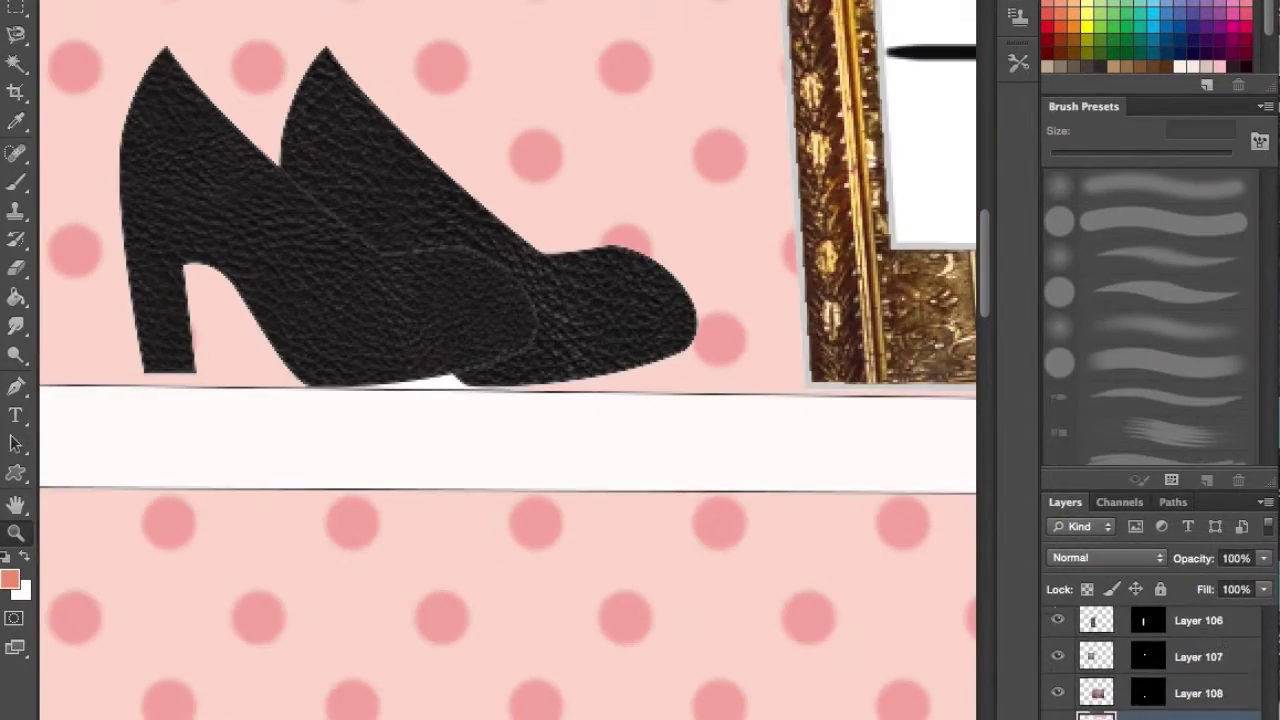
left_click(1175, 563)
left_click(1247, 635)
left_click(388, 180, "alt")
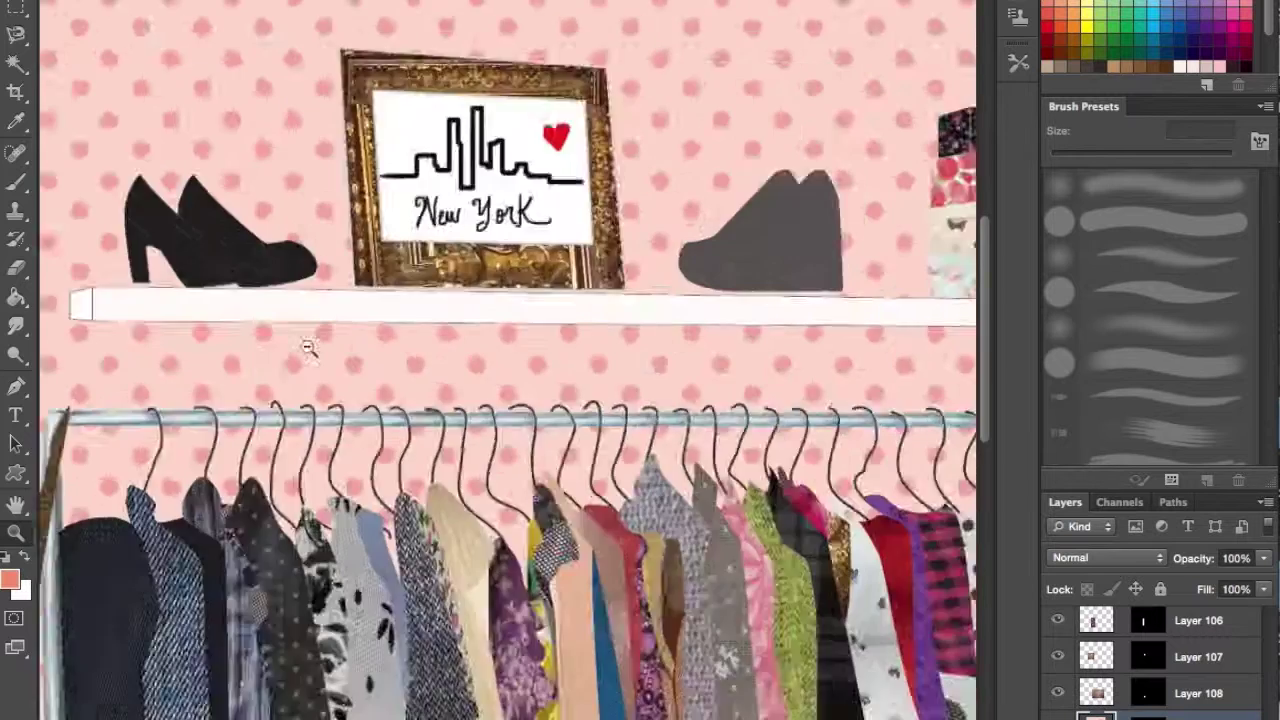